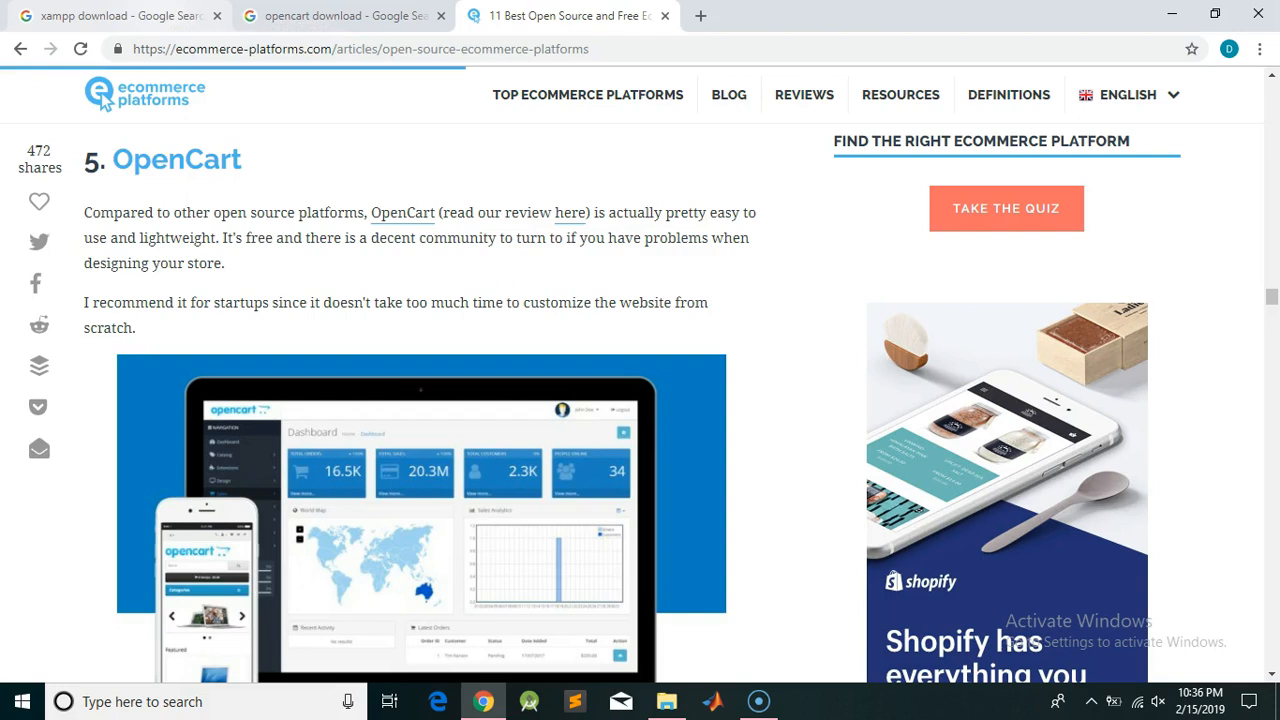
Switch back to the Chrome tab with the xampp download search results
{"action": "key", "text": "ctrl+Tab"}
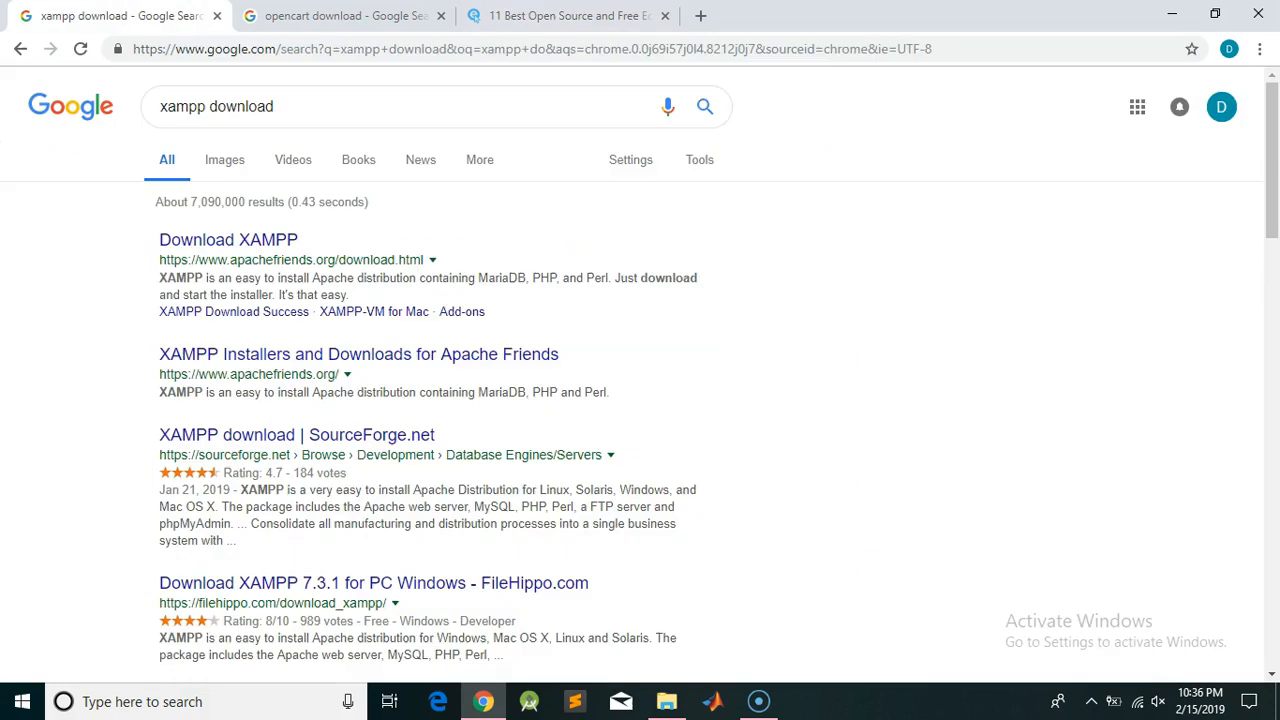
{"action": "left_click", "coordinate": [290, 108]}
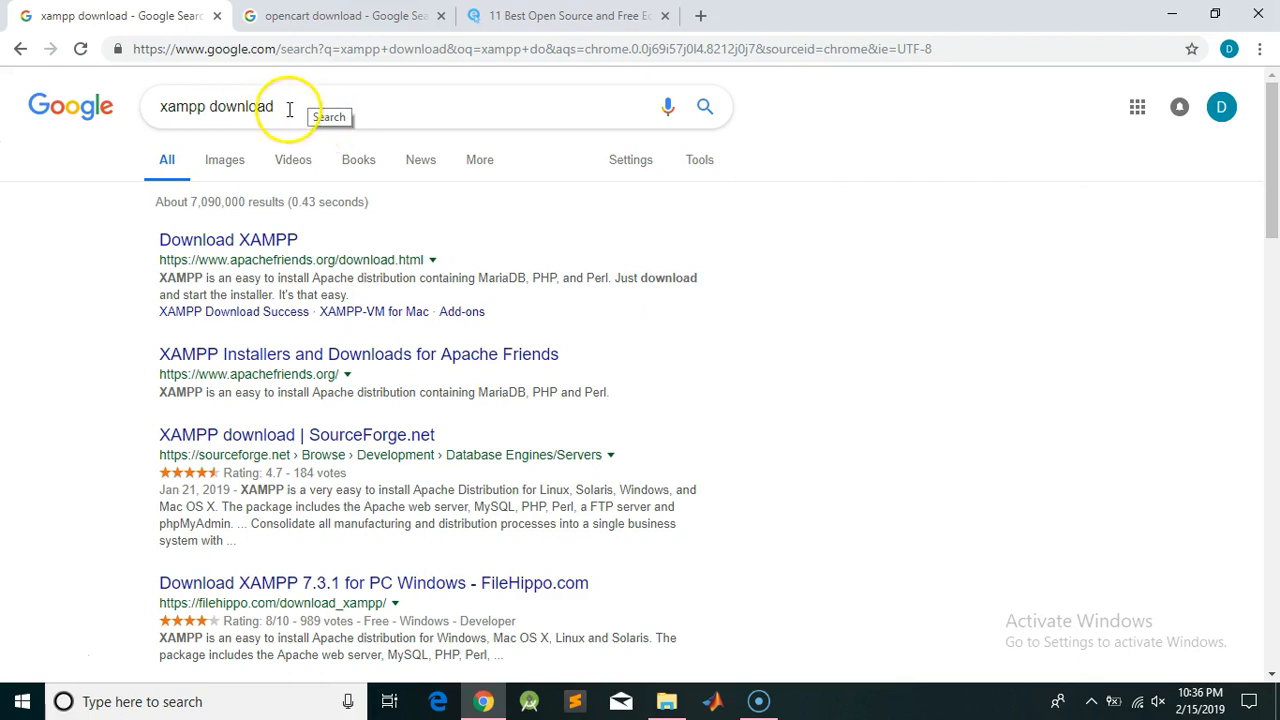
{"action": "left_click_drag", "start_coordinate": [286, 107], "coordinate": [157, 108]}
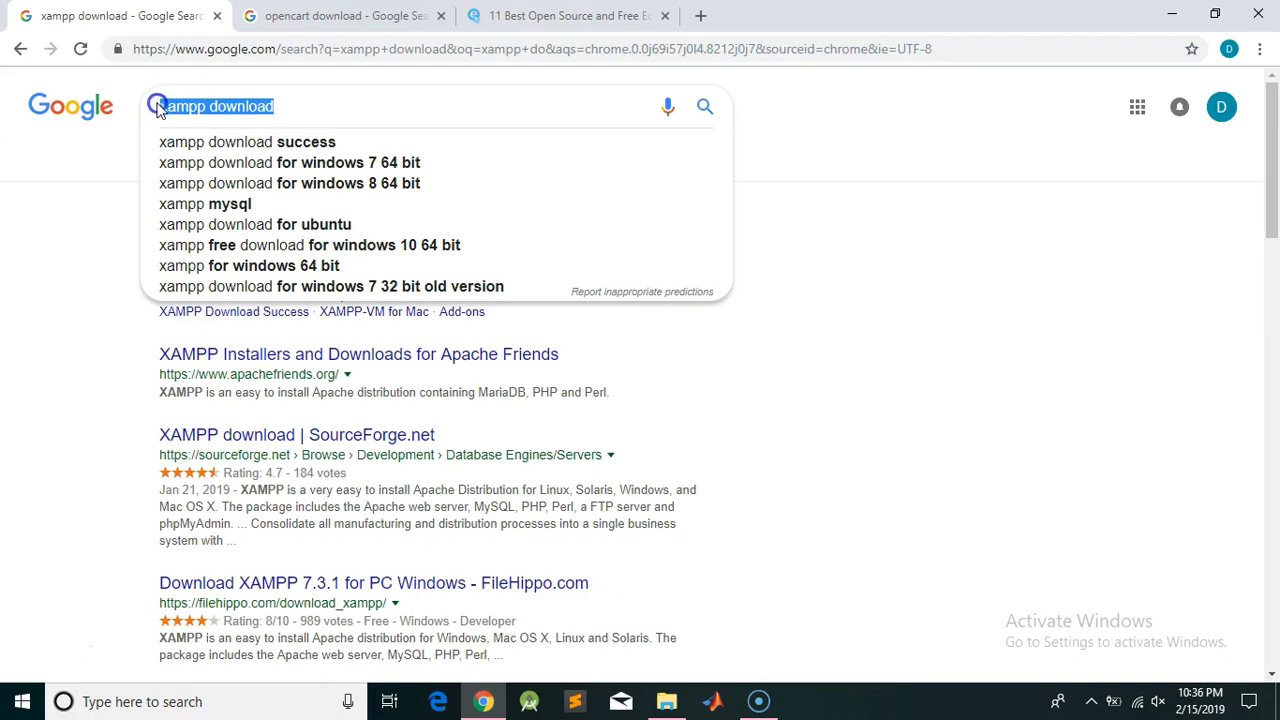
{"action": "left_click", "coordinate": [157, 107]}
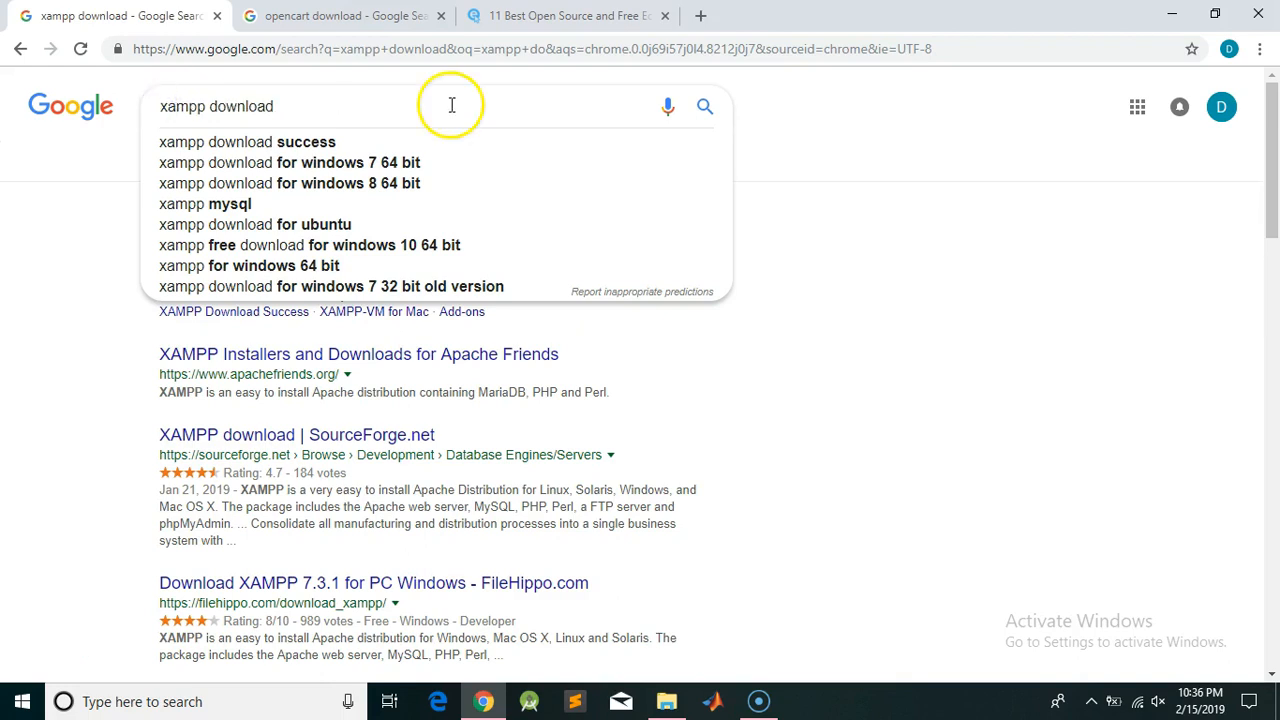
{"action": "left_click", "coordinate": [890, 237]}
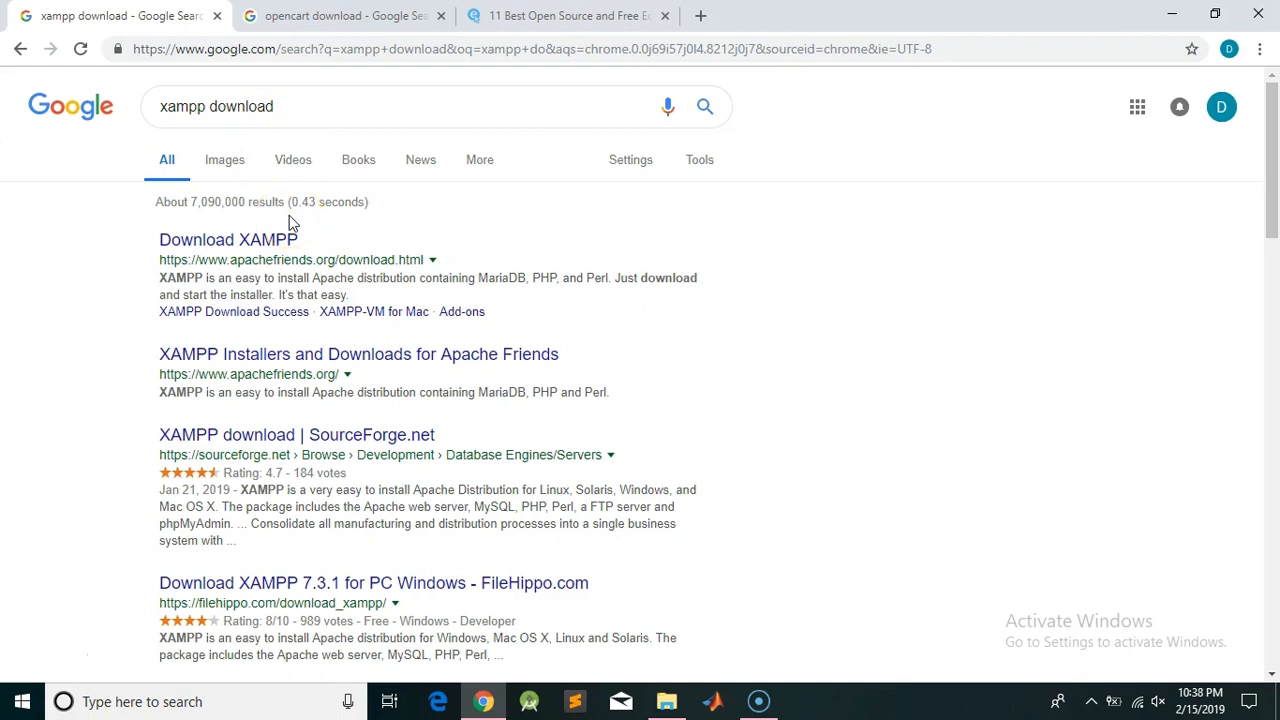
Download the 32-bit XAMPP 5.6.40 Windows installer from Apache Friends, then return to the opencart results
{"action": "left_click", "coordinate": [270, 243]}
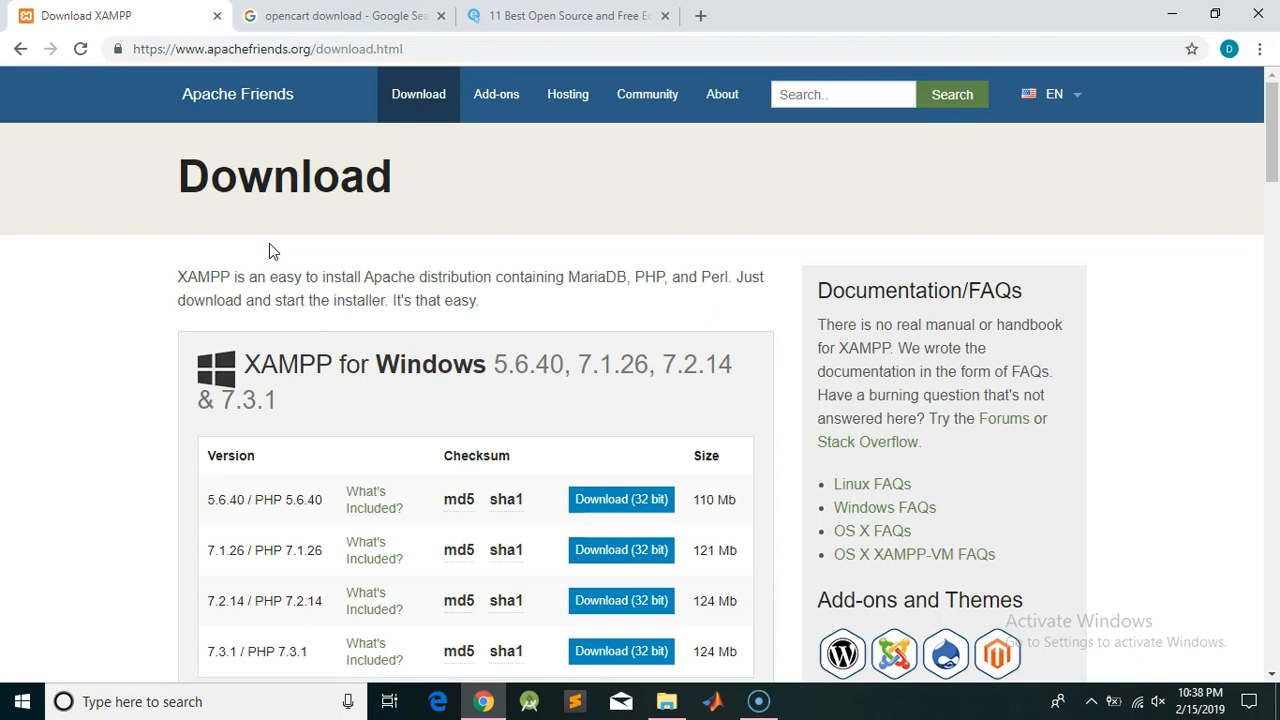
{"action": "left_click", "coordinate": [296, 268]}
{"action": "scroll", "coordinate": [296, 270], "scroll_direction": "down", "scroll_amount": 15}
{"action": "scroll", "coordinate": [296, 270], "scroll_direction": "up", "scroll_amount": 10}
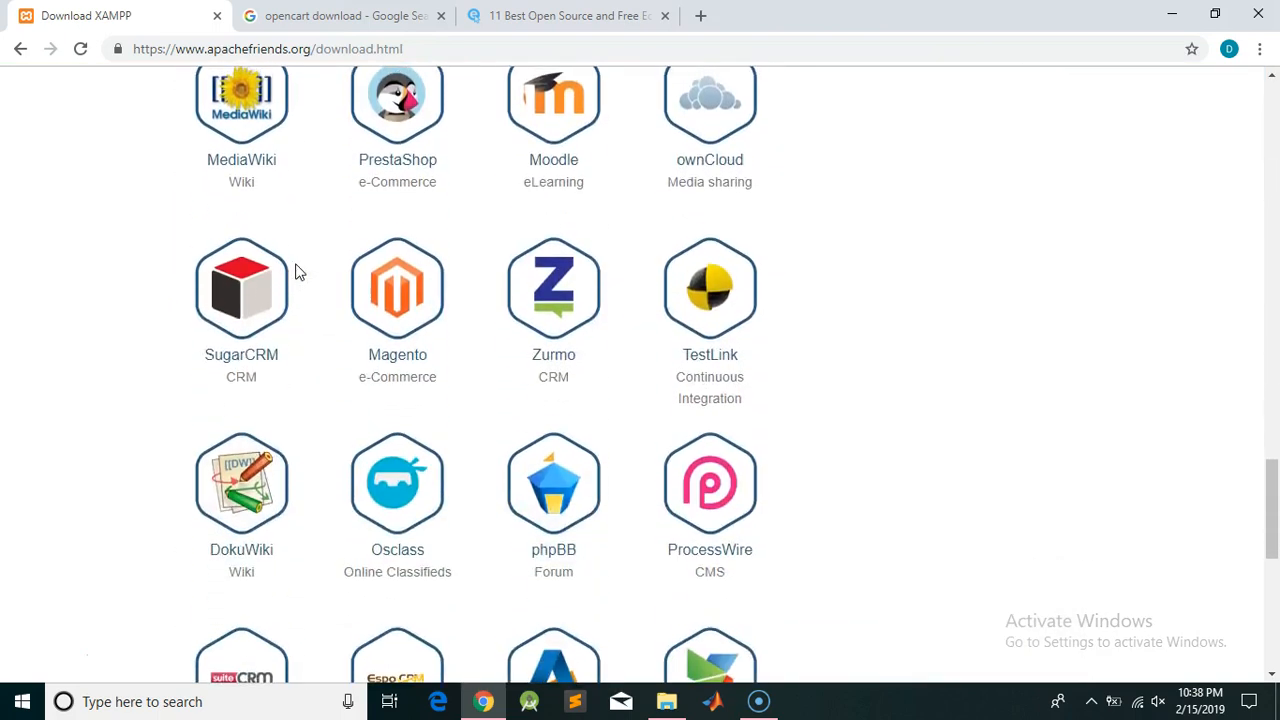
{"action": "scroll", "coordinate": [296, 270], "scroll_direction": "up", "scroll_amount": 1}
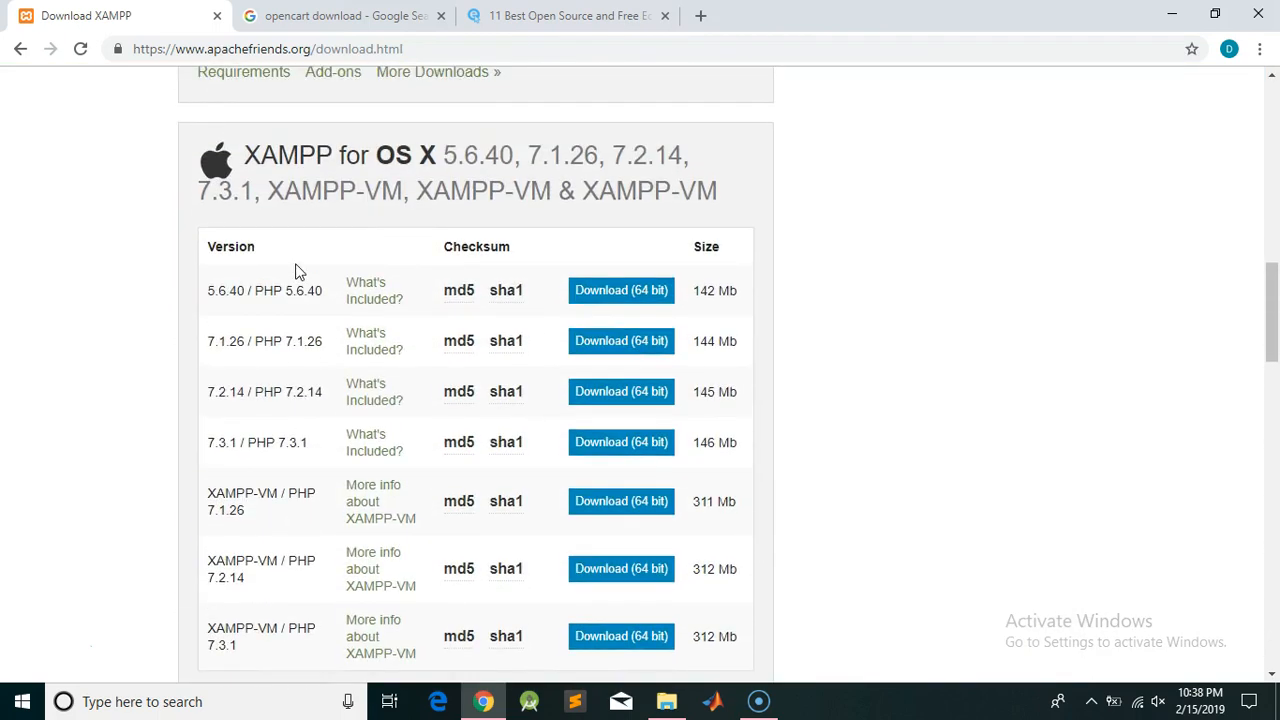
{"action": "scroll", "coordinate": [296, 270], "scroll_direction": "up", "scroll_amount": 2}
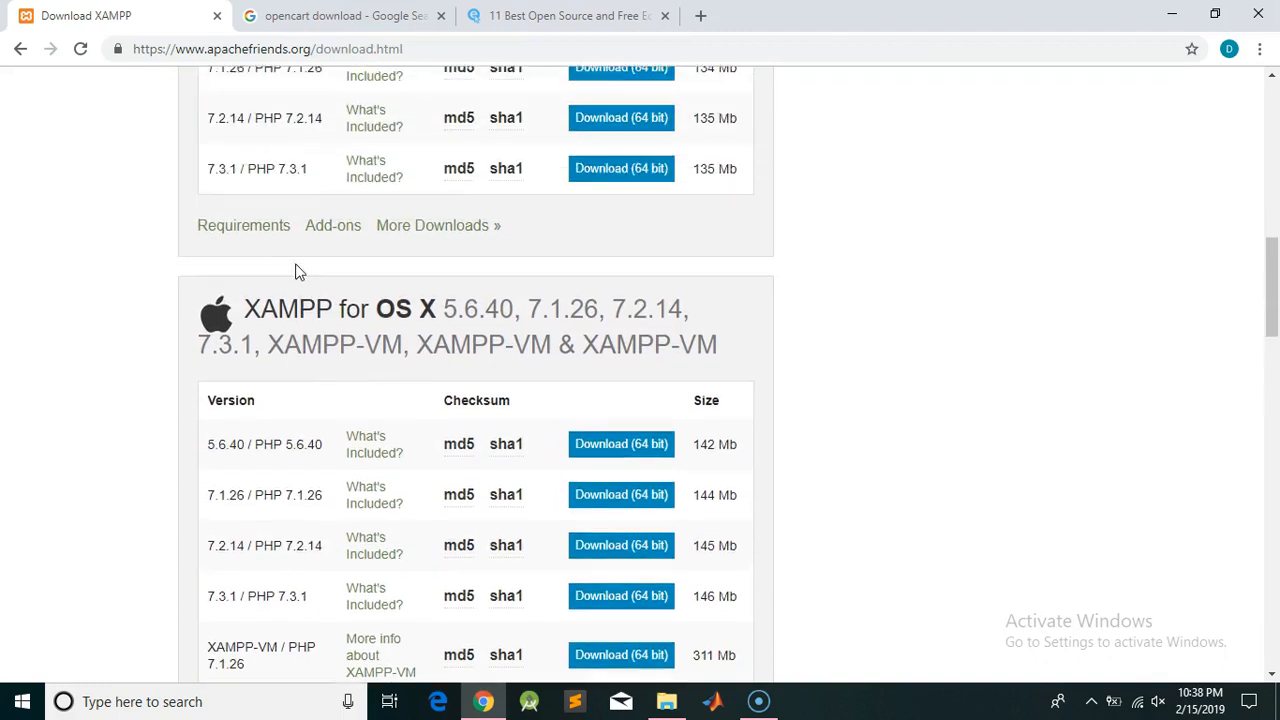
{"action": "scroll", "coordinate": [296, 270], "scroll_direction": "up", "scroll_amount": 3}
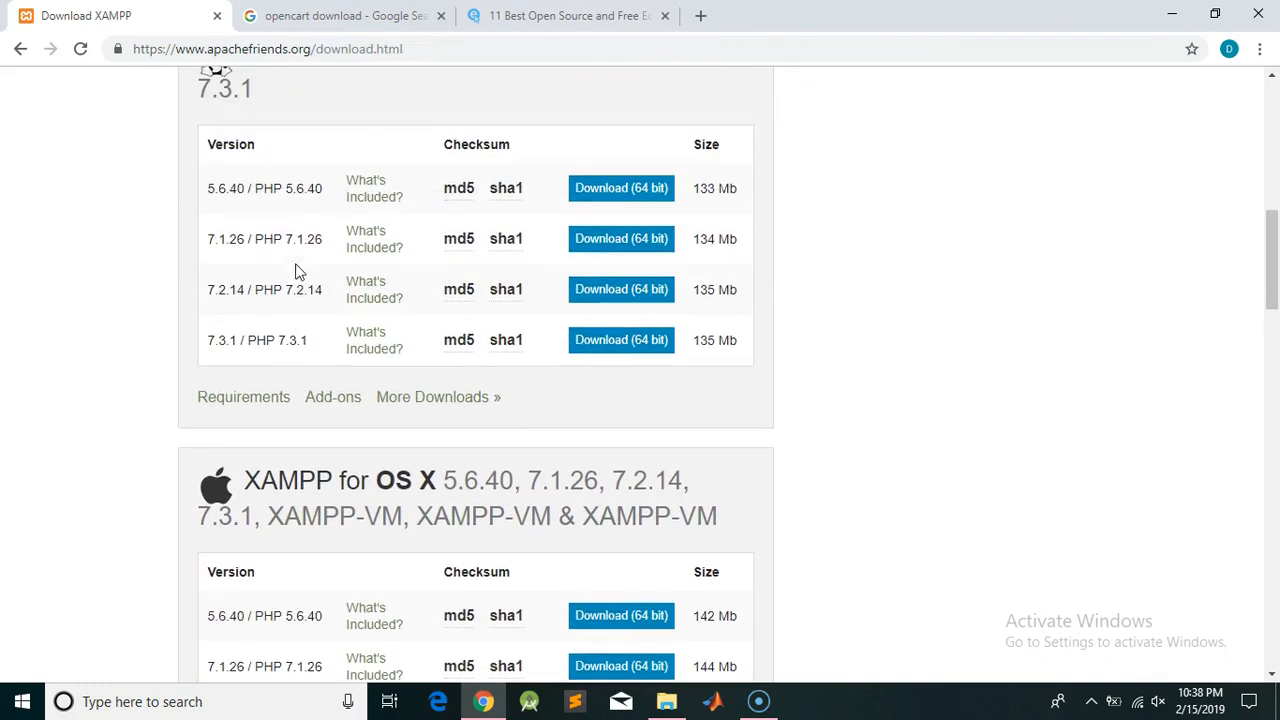
{"action": "scroll", "coordinate": [296, 270], "scroll_direction": "up", "scroll_amount": 6}
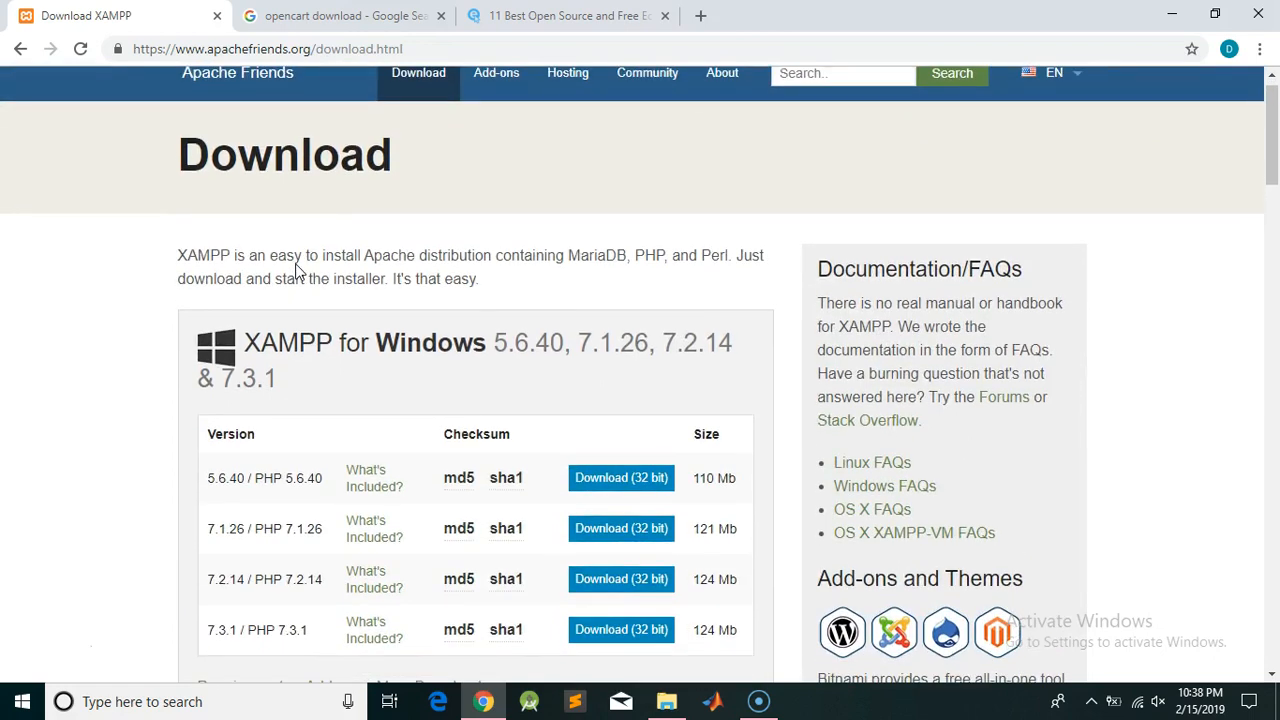
{"action": "left_click", "coordinate": [640, 485]}
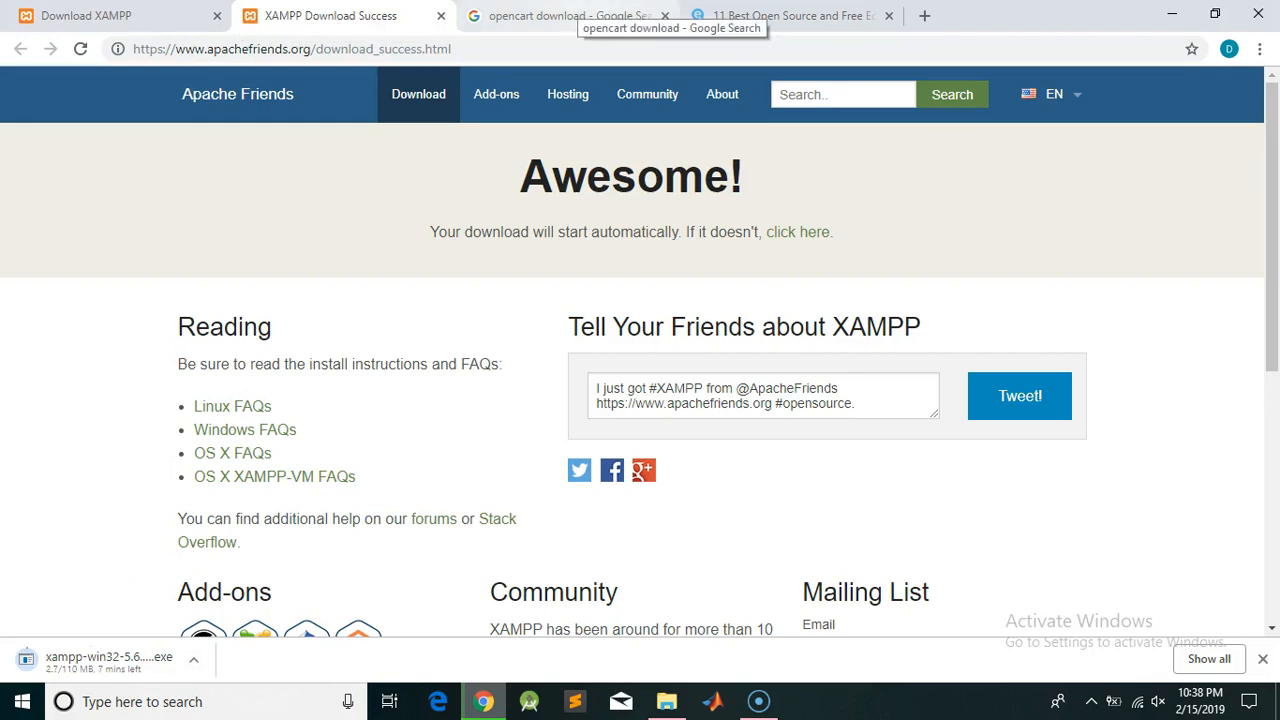
{"action": "left_click", "coordinate": [578, 16]}
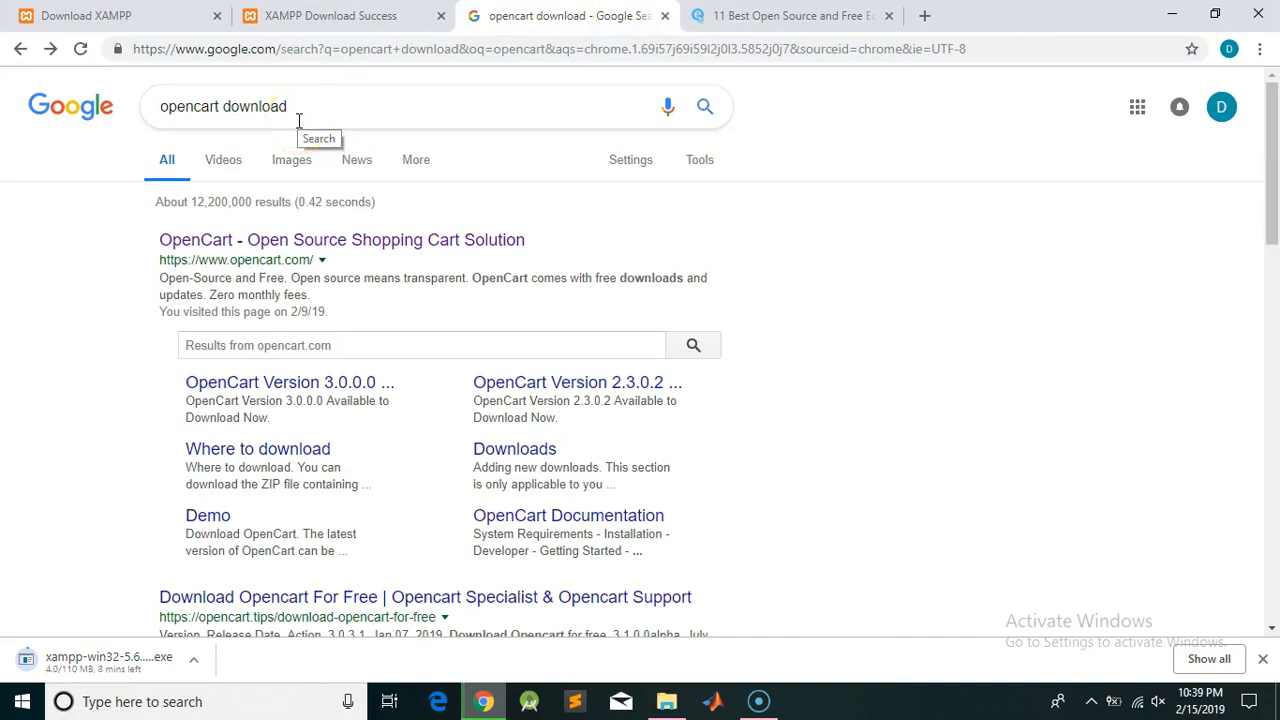
Download OpenCart 3.0.3.1 from the opencart.com downloads page
{"action": "left_click", "coordinate": [254, 250]}
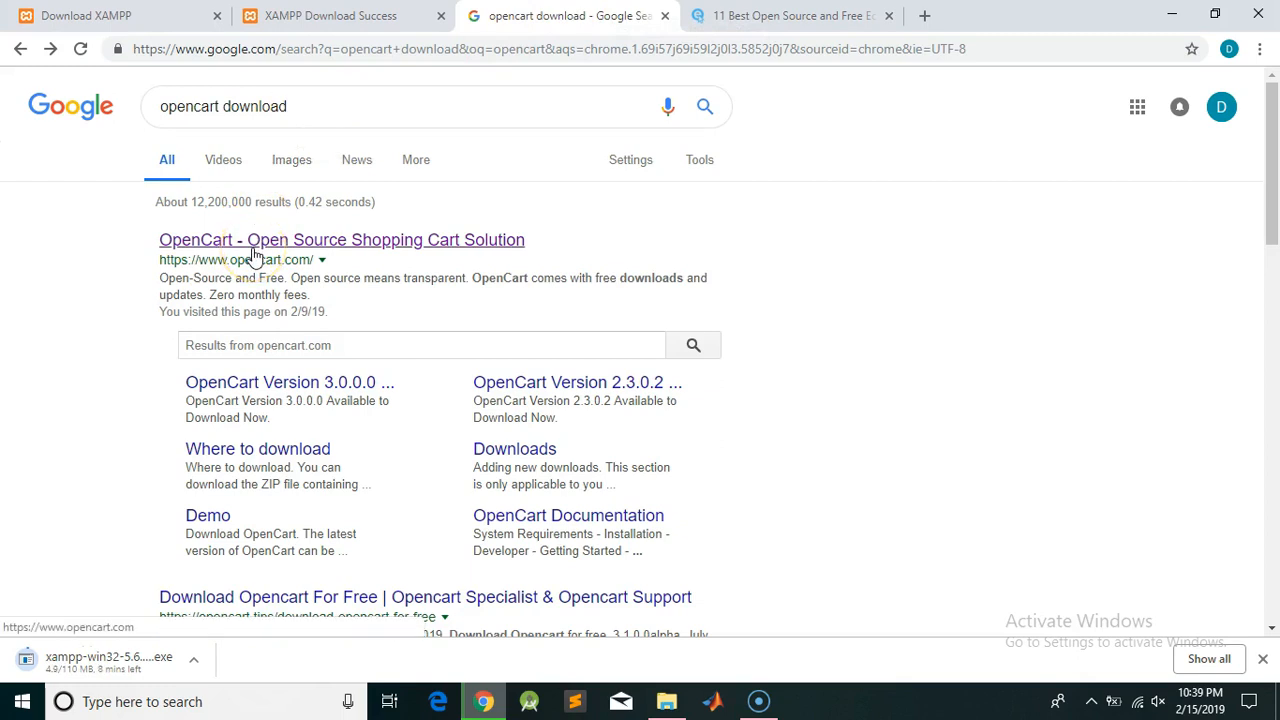
{"action": "left_click", "coordinate": [254, 255]}
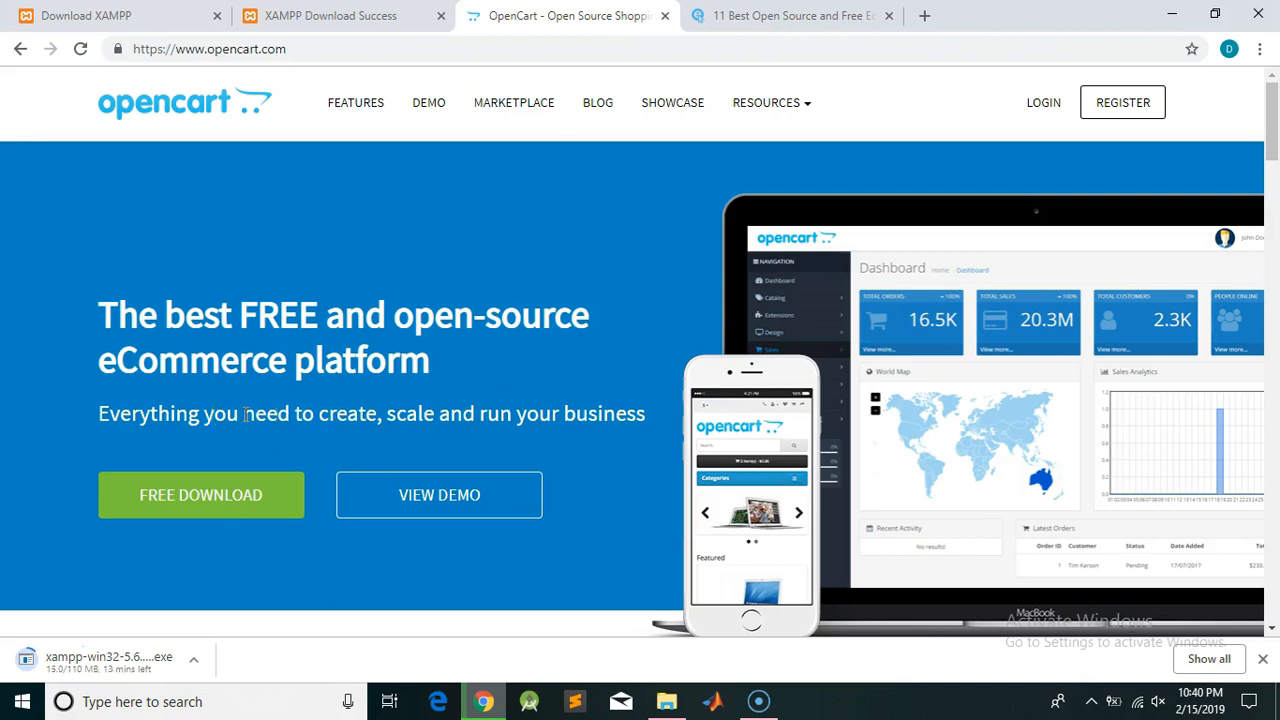
{"action": "left_click", "coordinate": [203, 510]}
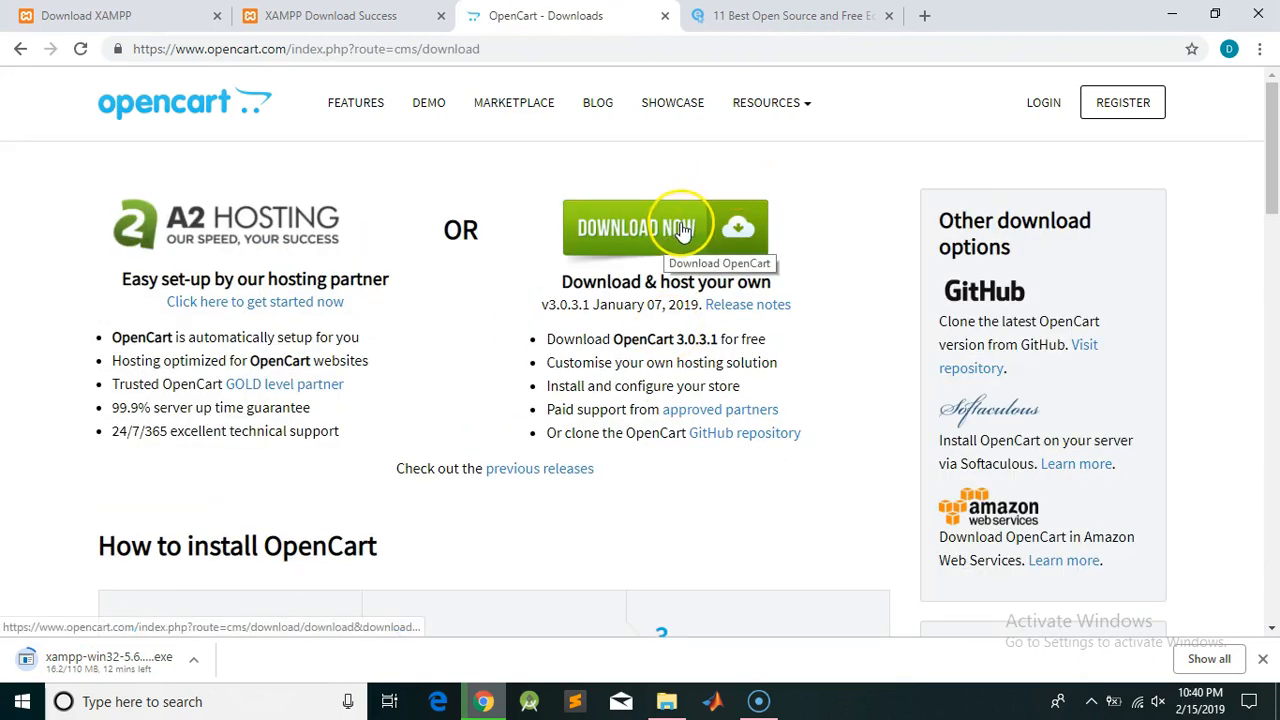
{"action": "left_click", "coordinate": [682, 230]}
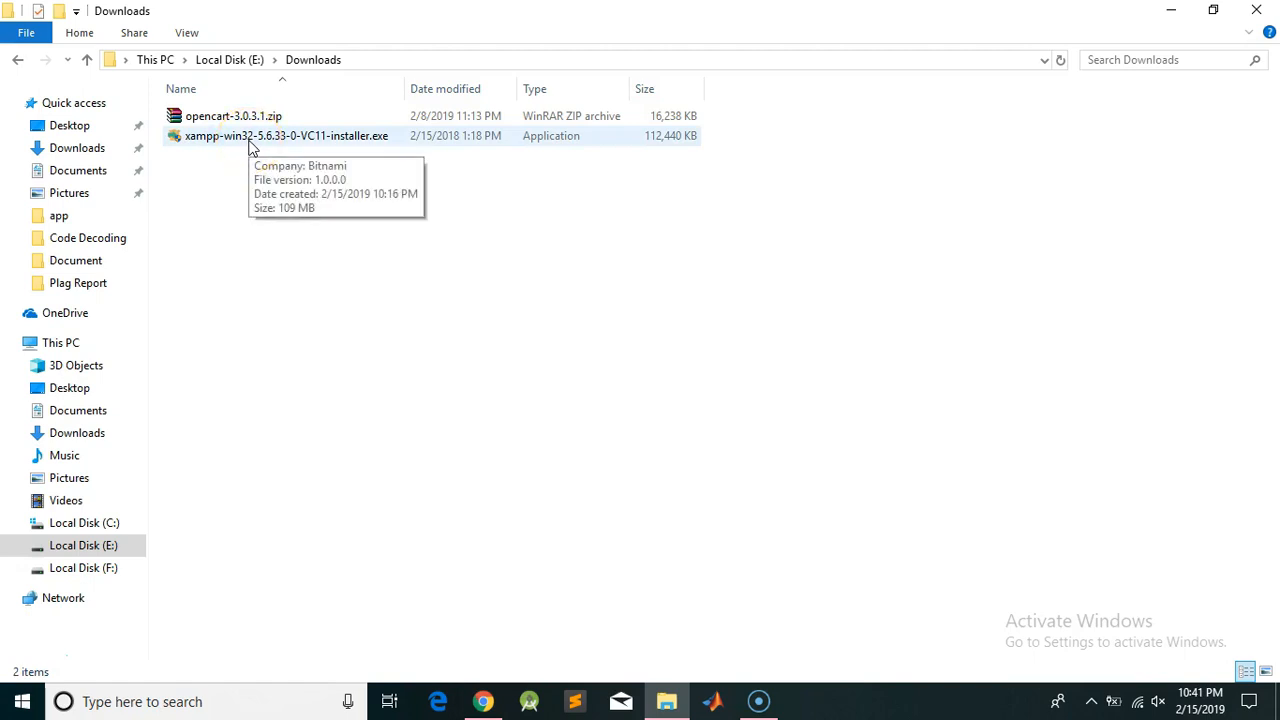
Launch the XAMPP installer, keep all components, and install into C:\xampp
{"action": "left_click", "coordinate": [240, 140]}
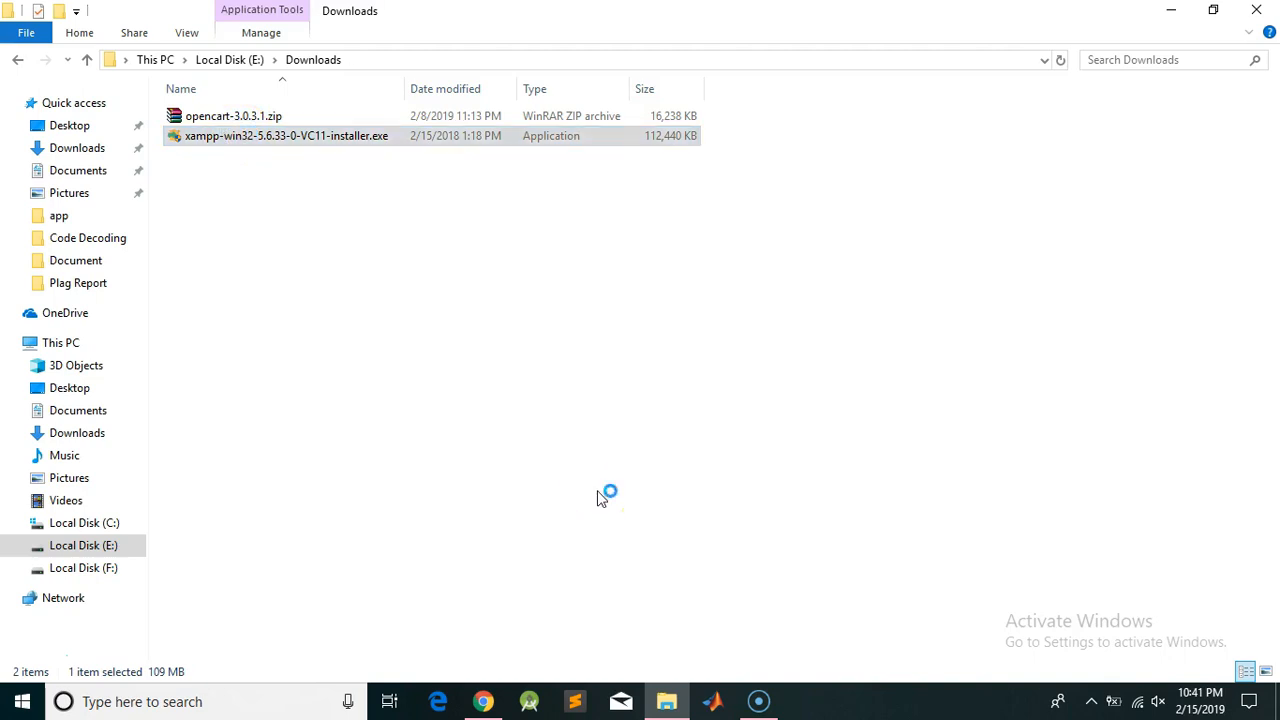
{"action": "left_click", "coordinate": [760, 534]}
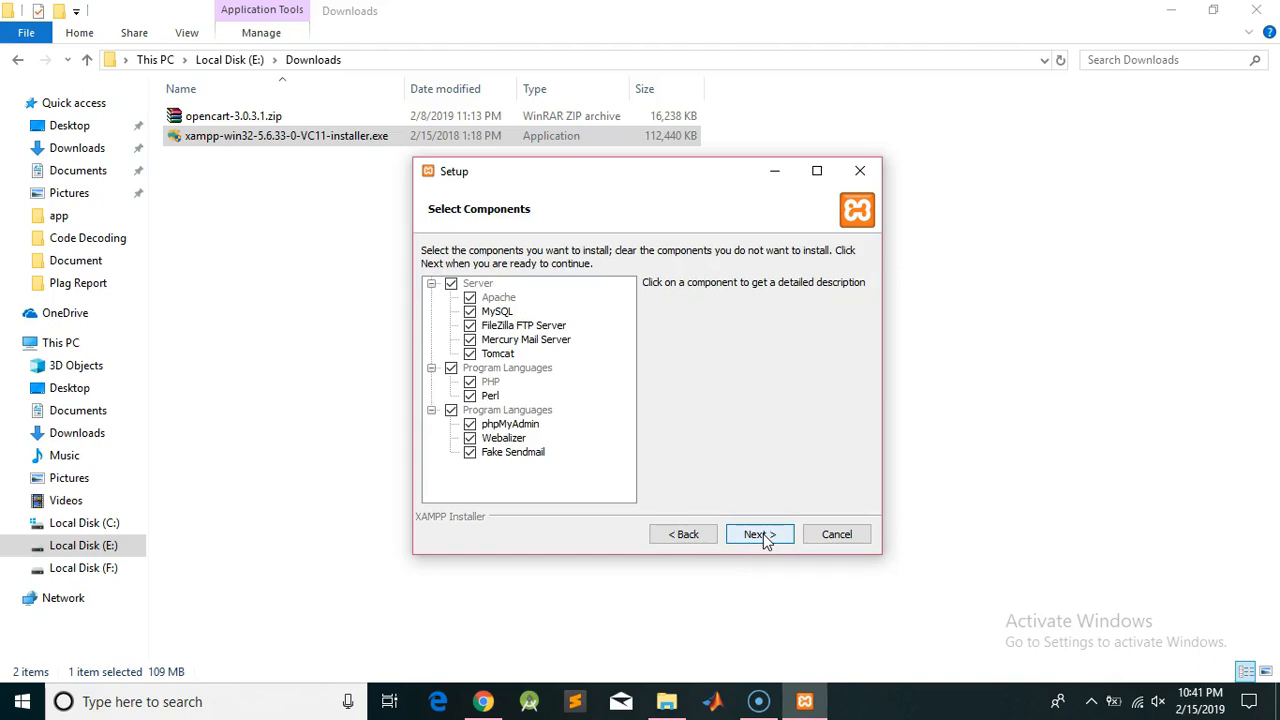
{"action": "left_click", "coordinate": [516, 353]}
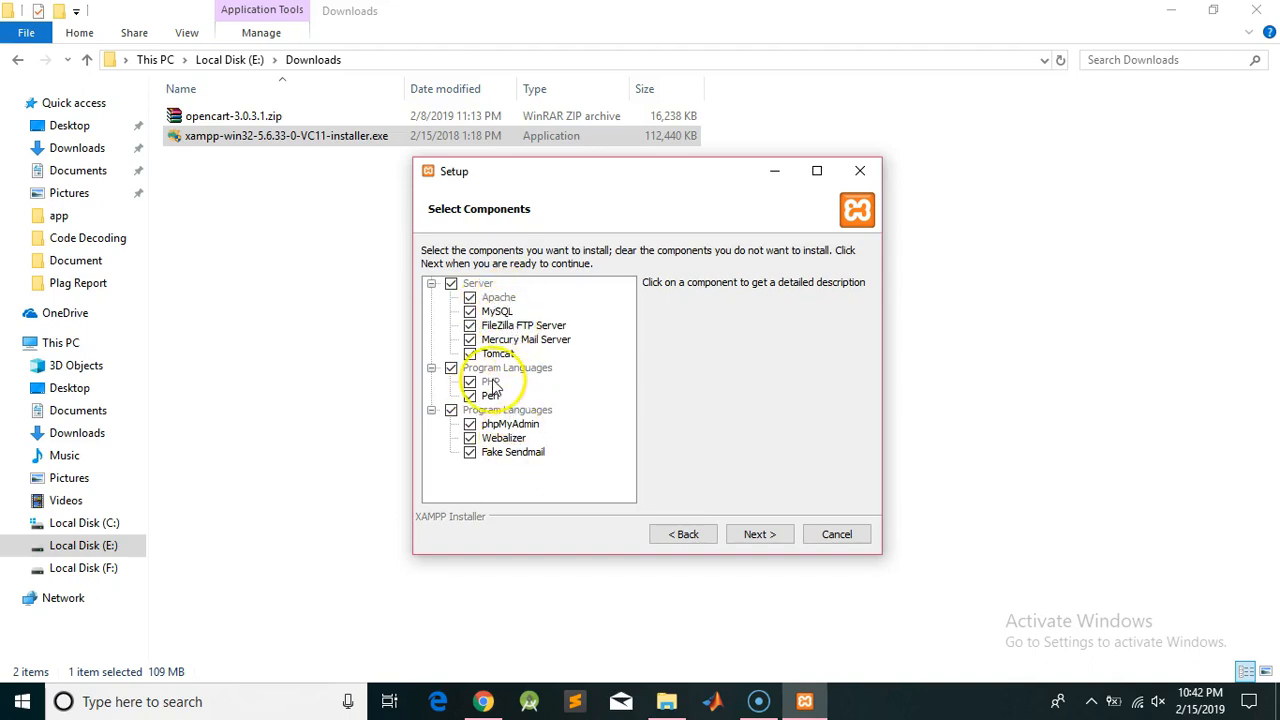
{"action": "left_click", "coordinate": [758, 534]}
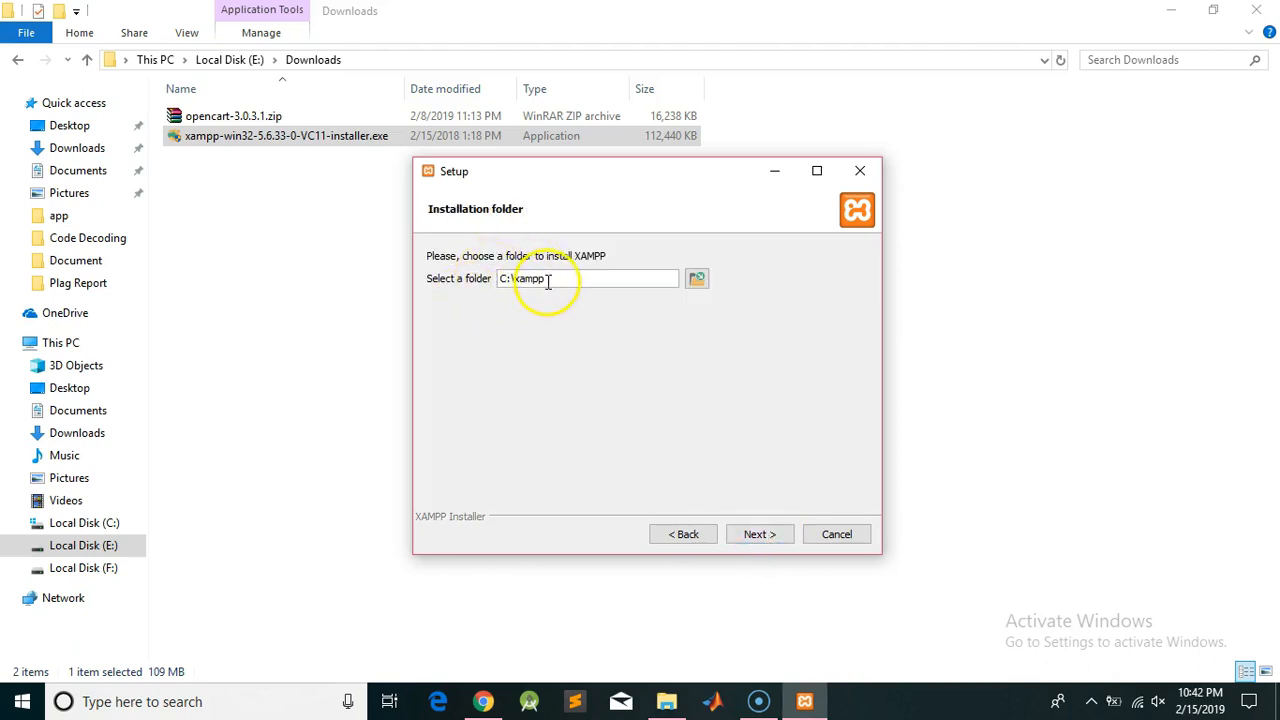
{"action": "left_click", "coordinate": [571, 283]}
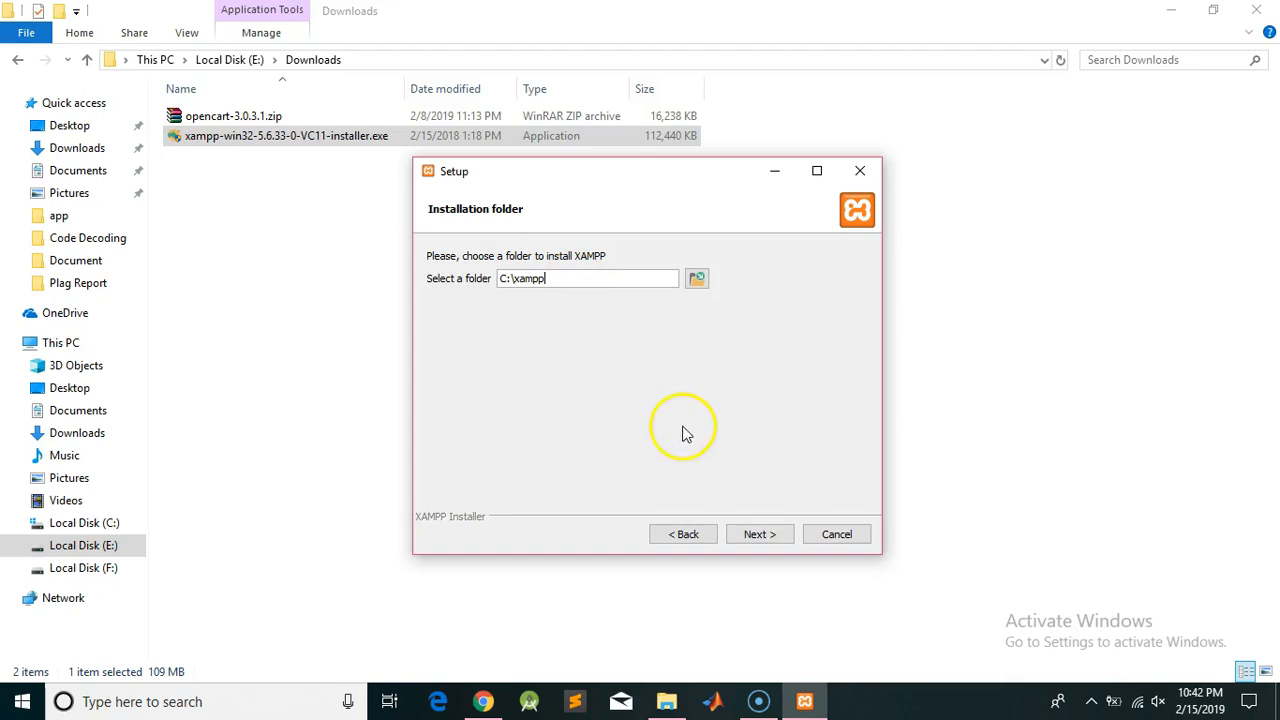
{"action": "left_click", "coordinate": [752, 538]}
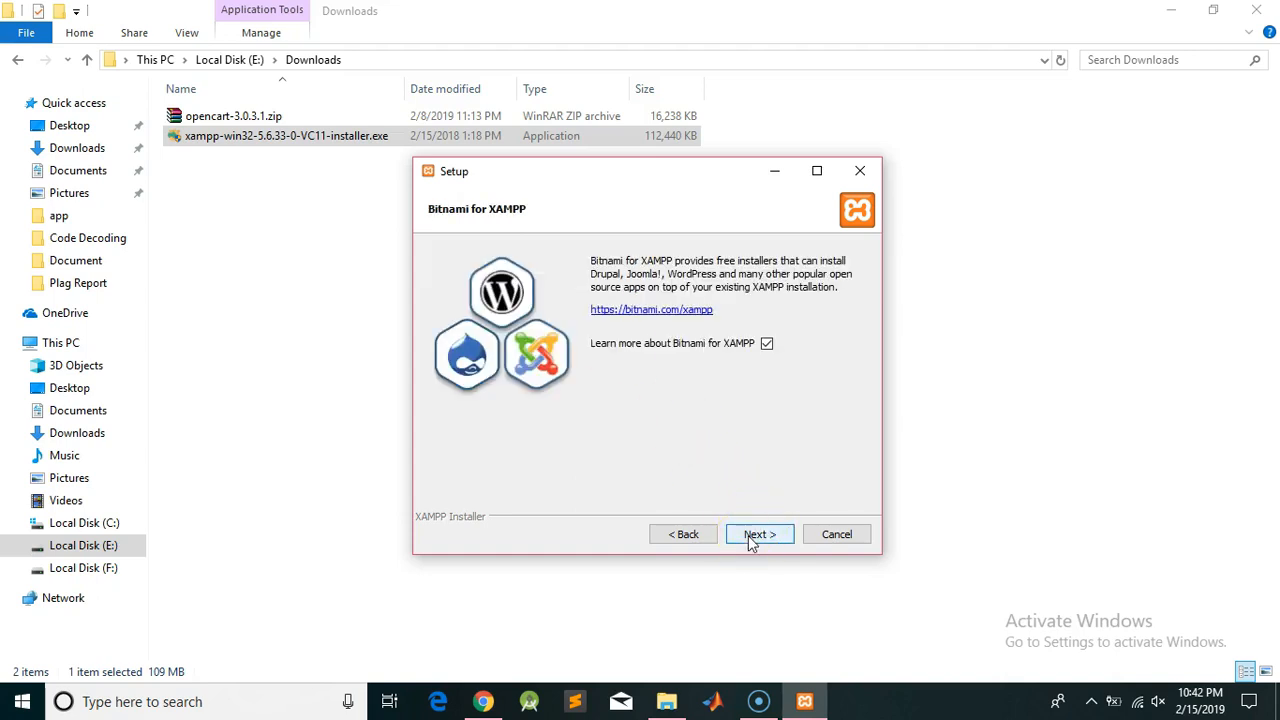
Skip the Bitnami page, run the XAMPP installation, and finish setup
{"action": "left_click", "coordinate": [752, 538]}
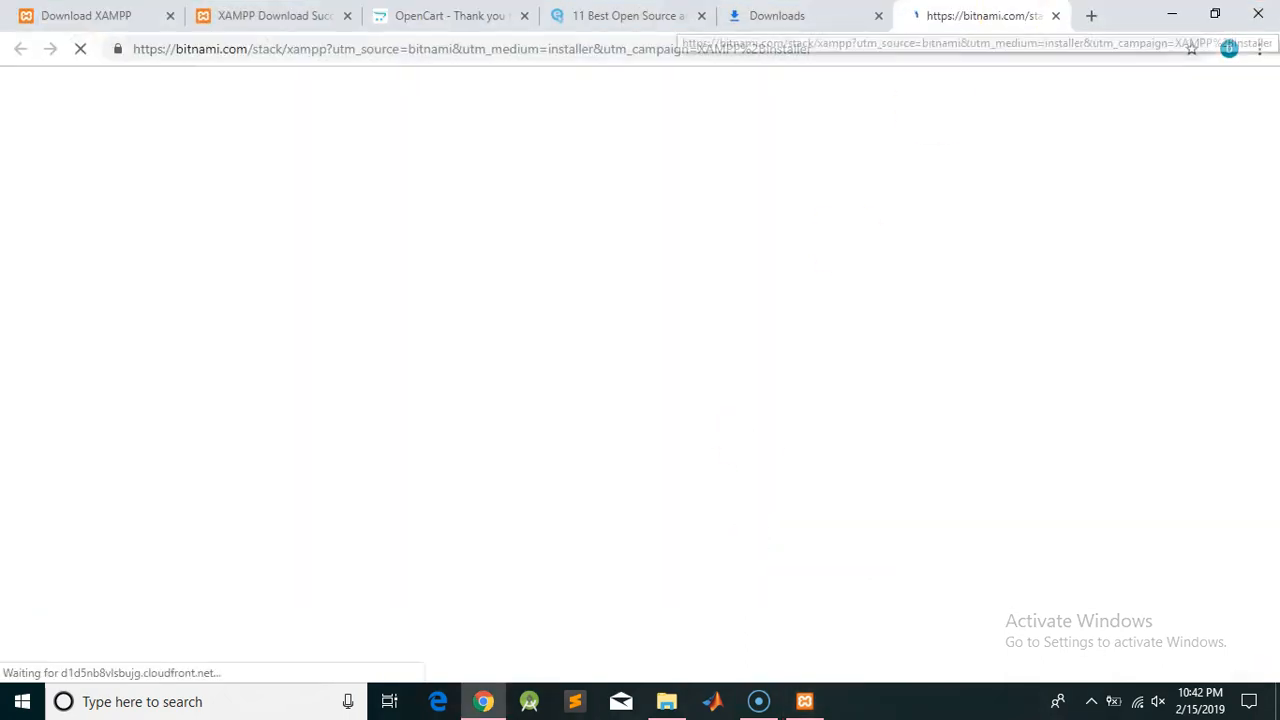
{"action": "left_click", "coordinate": [1176, 12]}
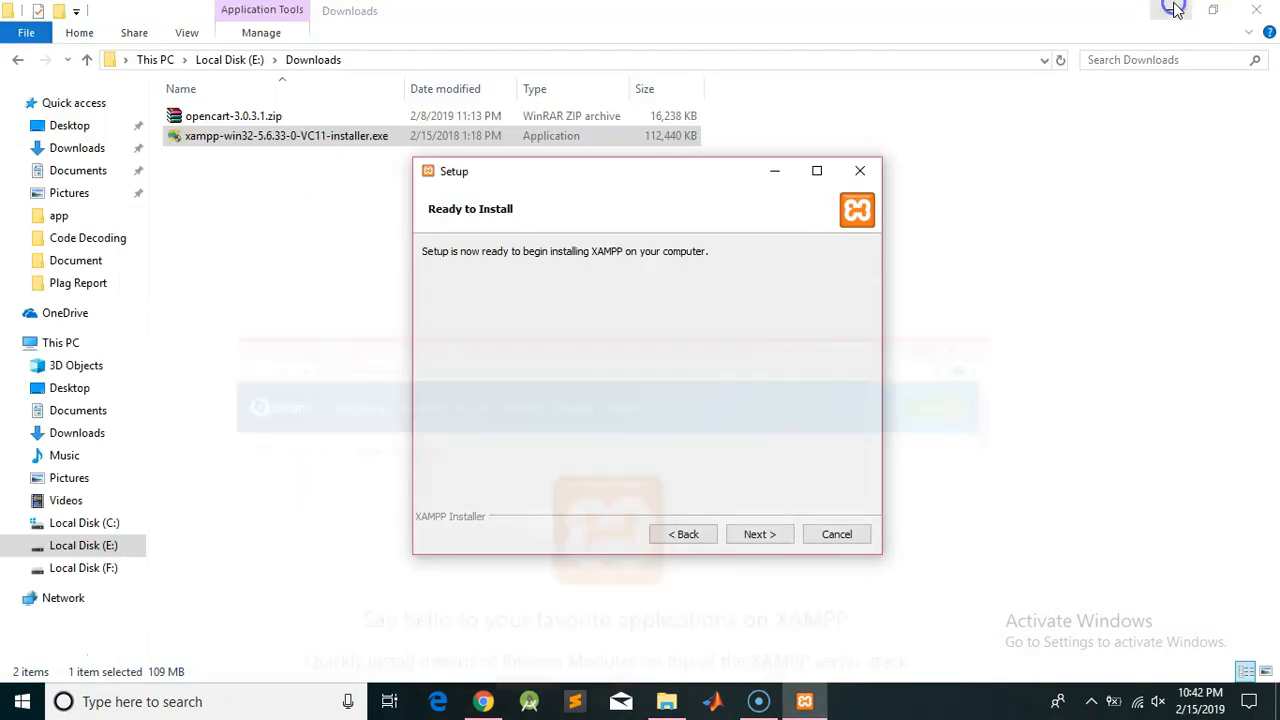
{"action": "left_click", "coordinate": [756, 540]}
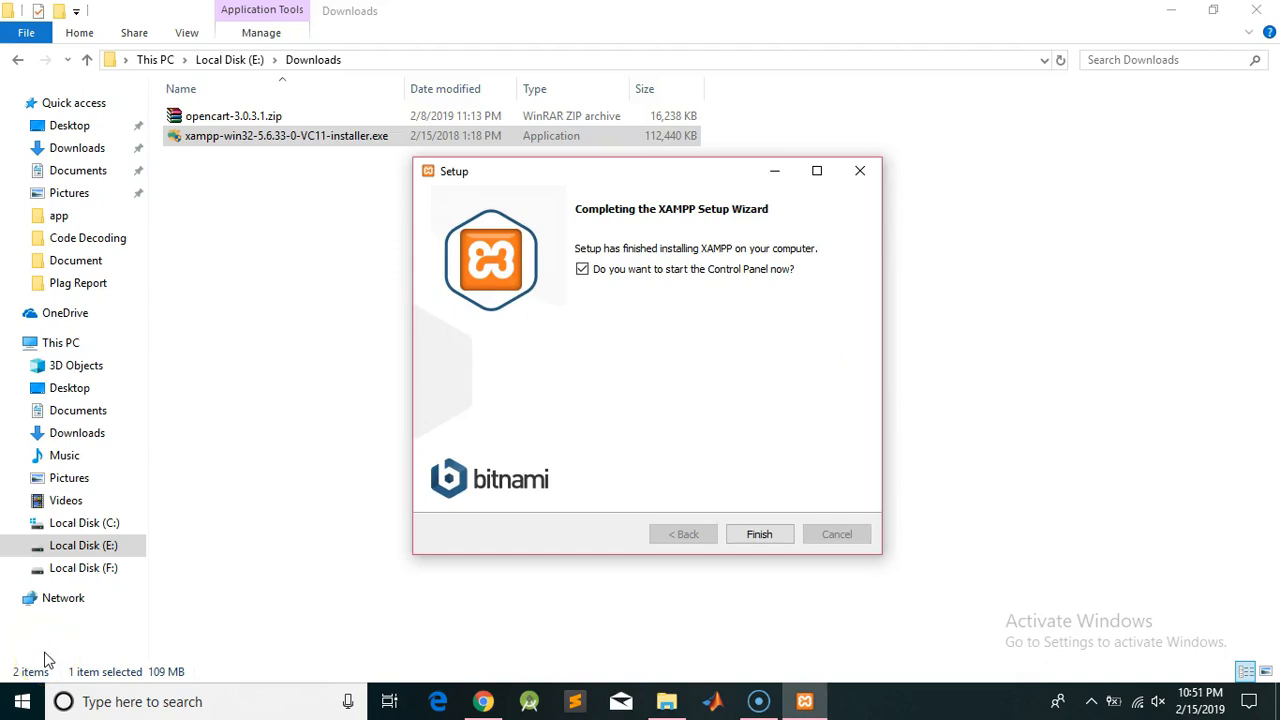
{"action": "left_click", "coordinate": [760, 536]}
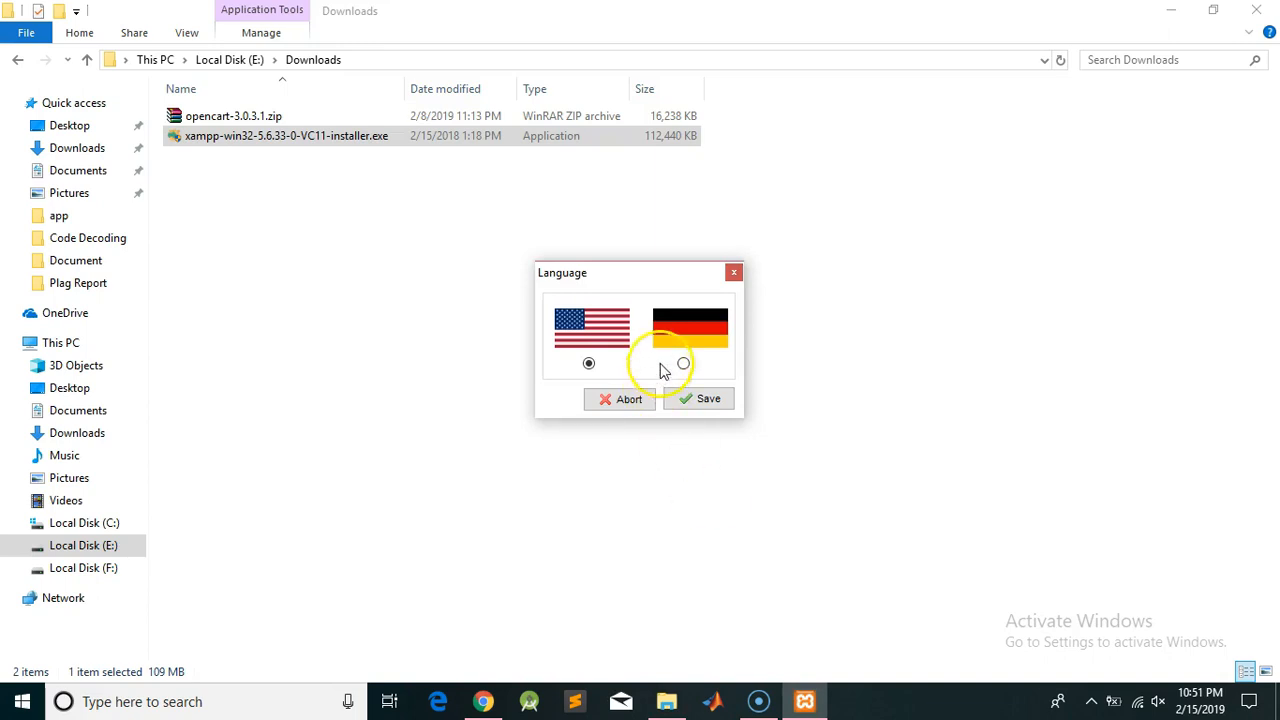
Save English as the language and move the XAMPP Control Panel window into place
{"action": "left_click", "coordinate": [683, 405]}
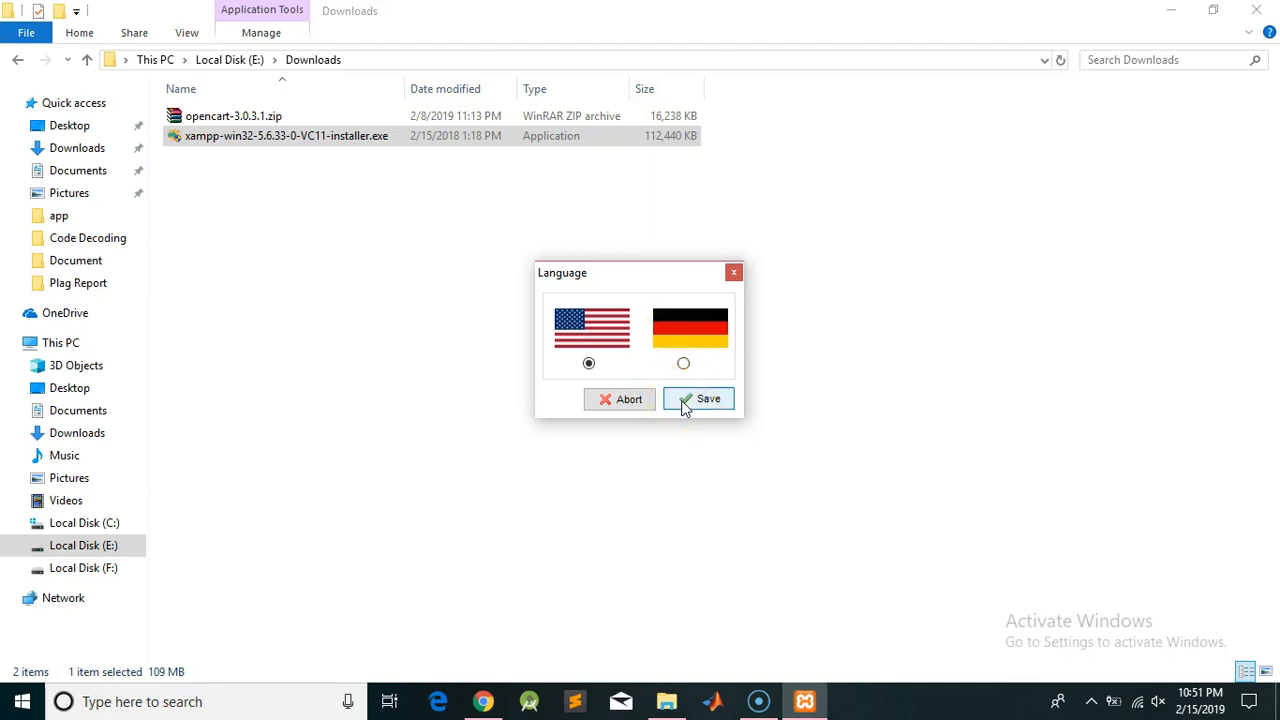
{"action": "left_click", "coordinate": [685, 405]}
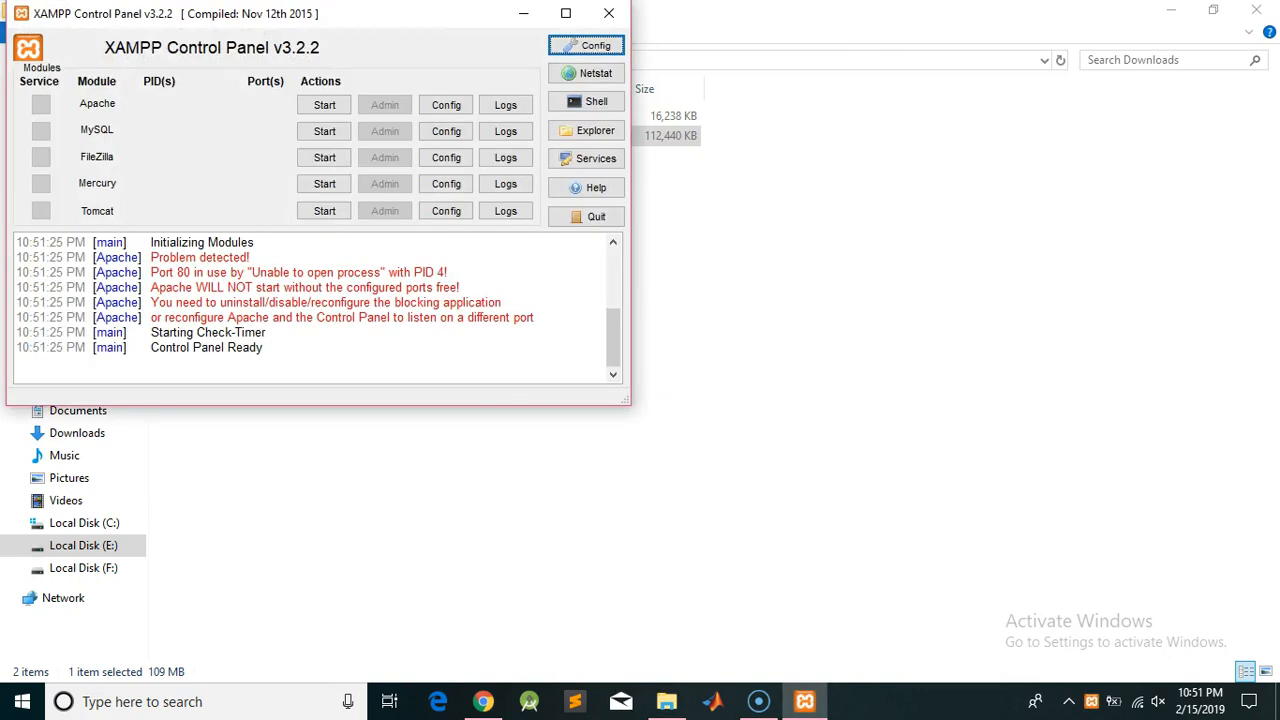
{"action": "left_click_drag", "start_coordinate": [189, 13], "coordinate": [301, 76]}
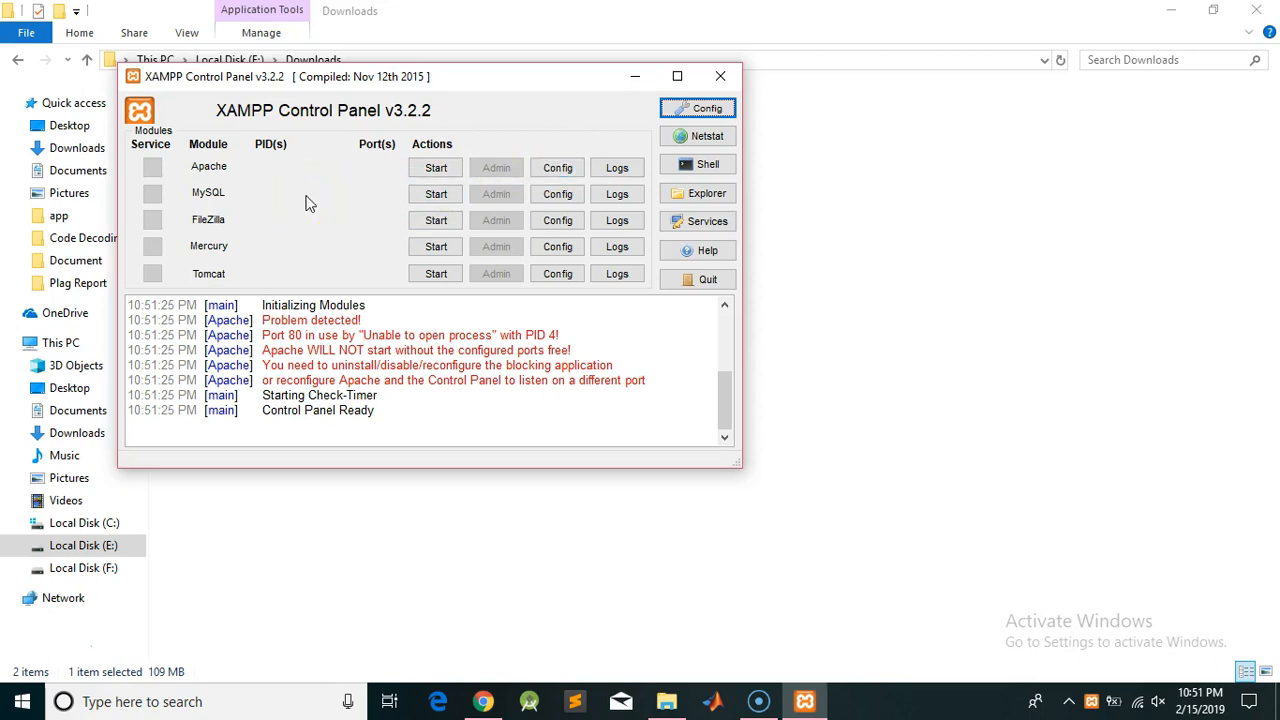
Try starting Apache three times; it keeps shutting down because port 80 is in use
{"action": "left_click", "coordinate": [430, 168]}
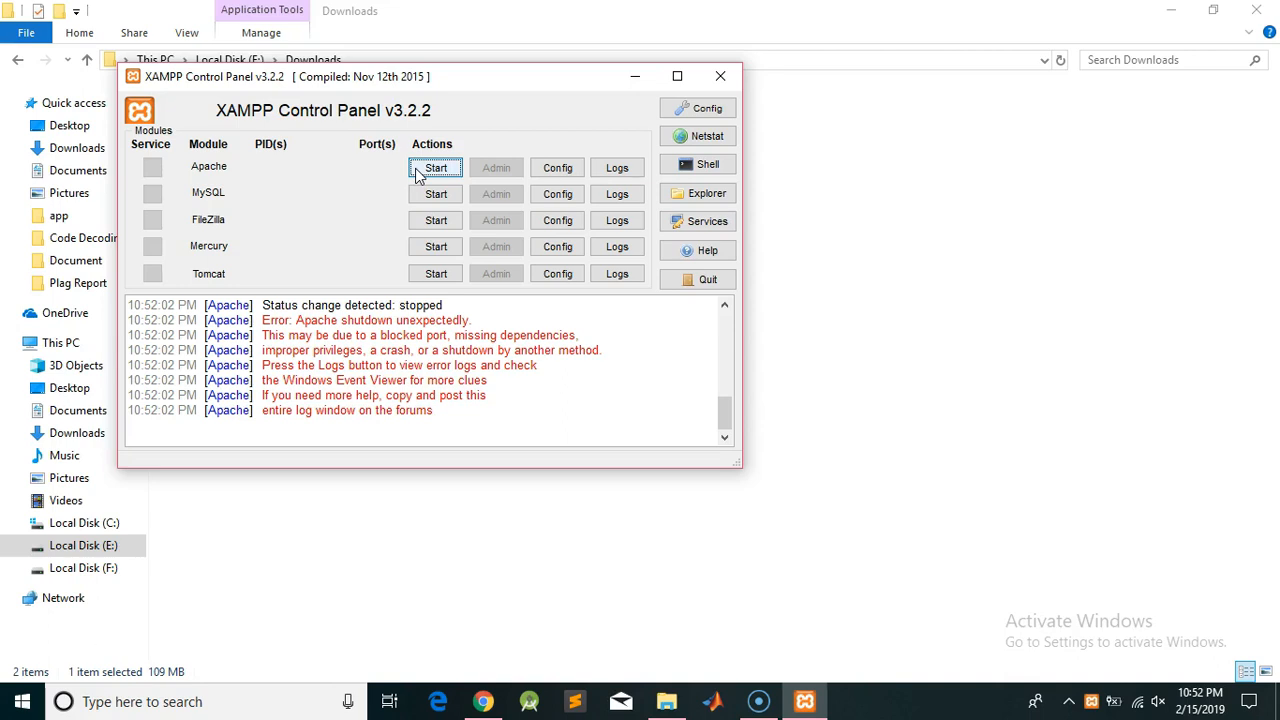
{"action": "left_click", "coordinate": [430, 168]}
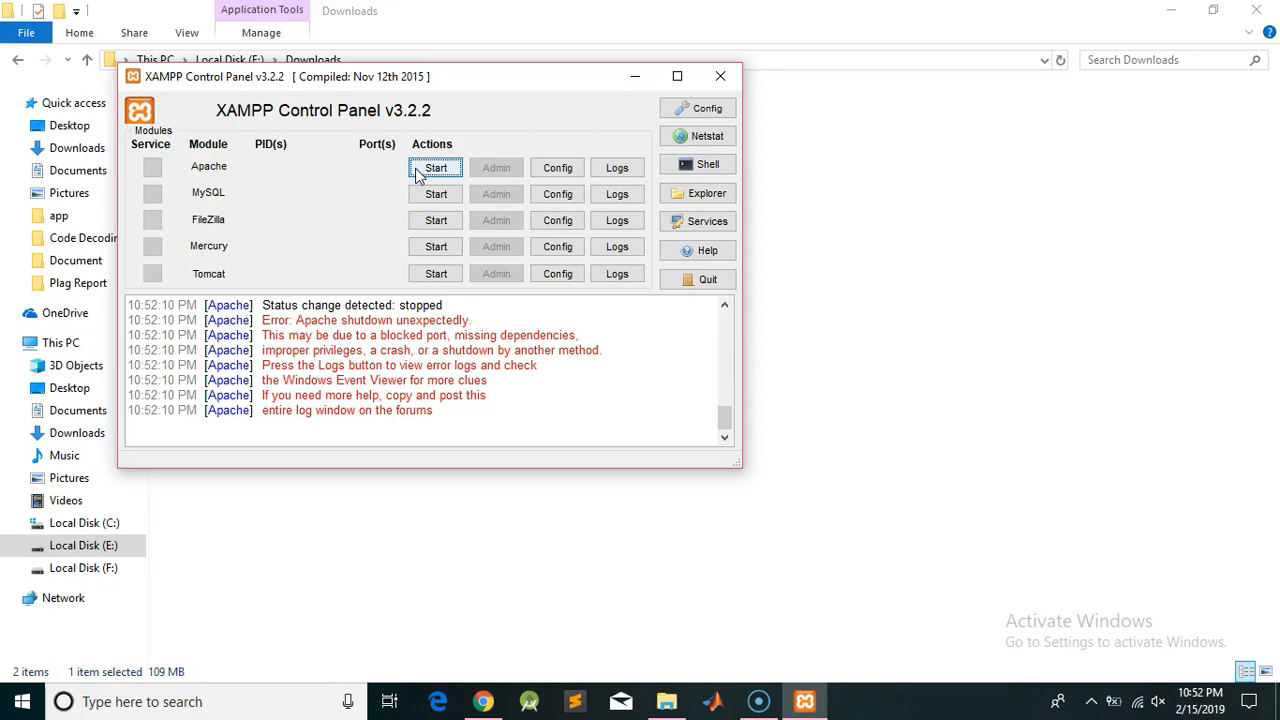
{"action": "left_click", "coordinate": [418, 170]}
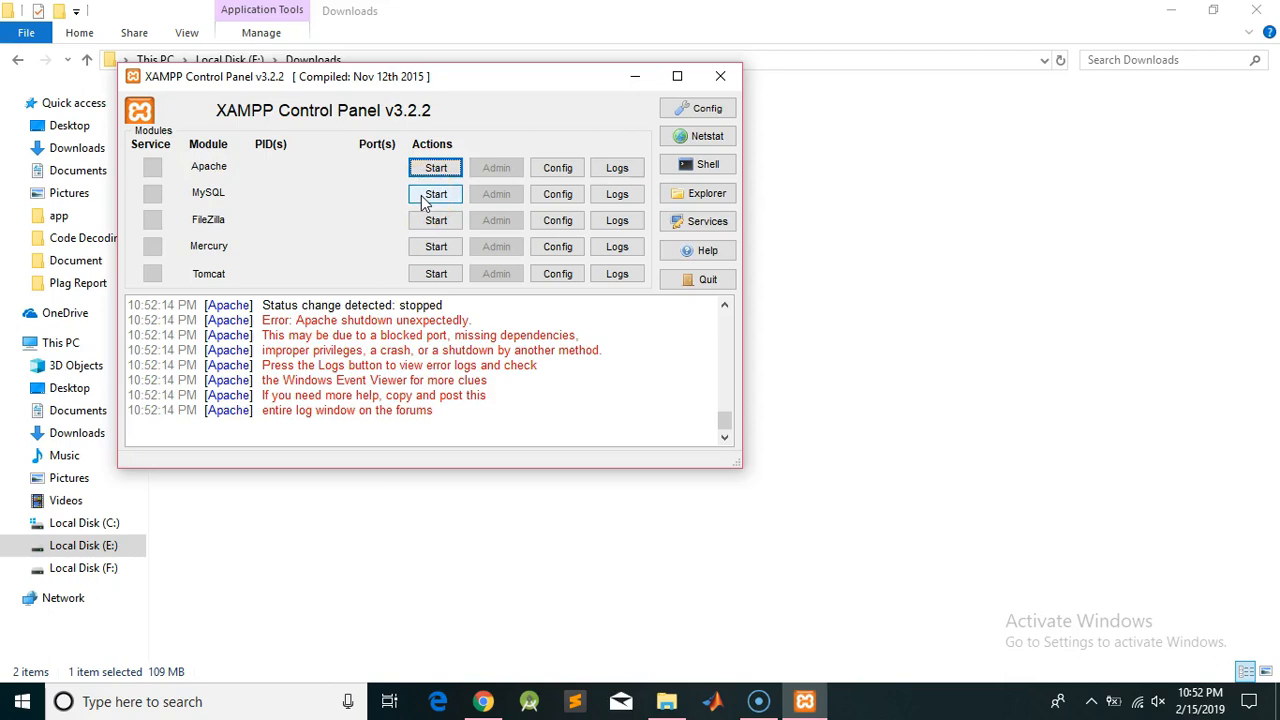
Start MySQL to confirm it runs on port 3306, then stop it
{"action": "left_click", "coordinate": [424, 199]}
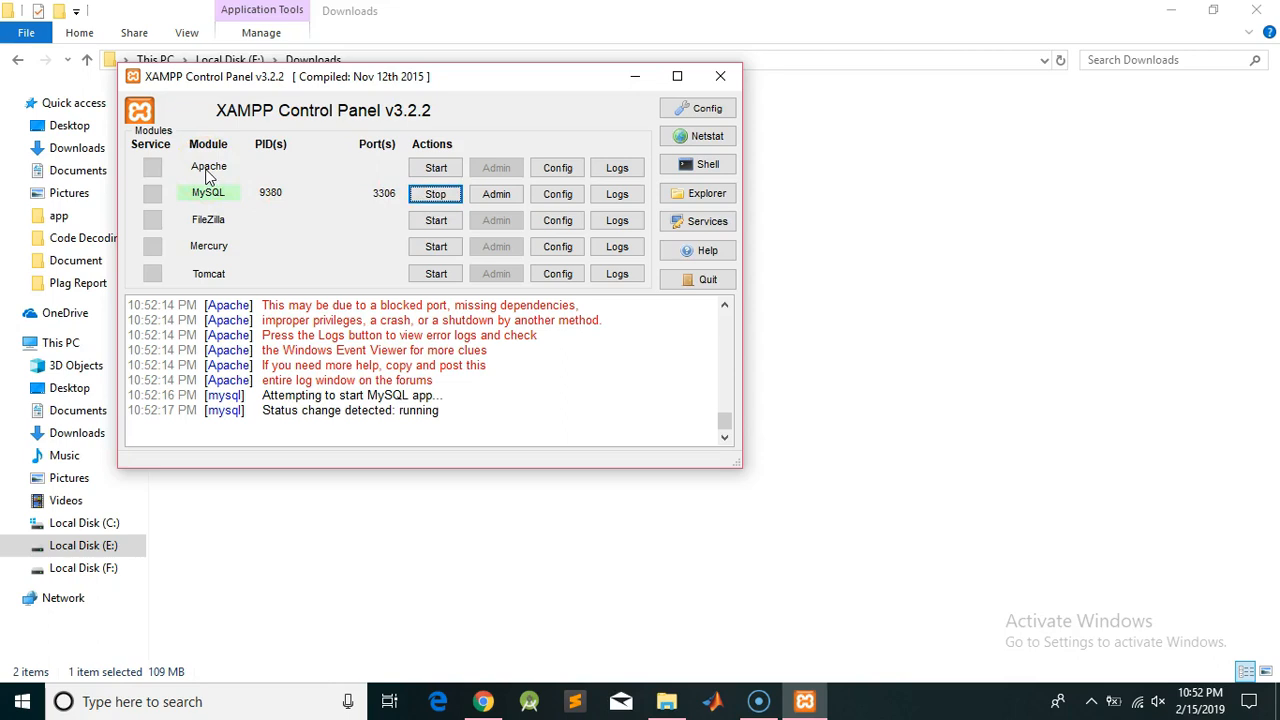
{"action": "left_click", "coordinate": [437, 195]}
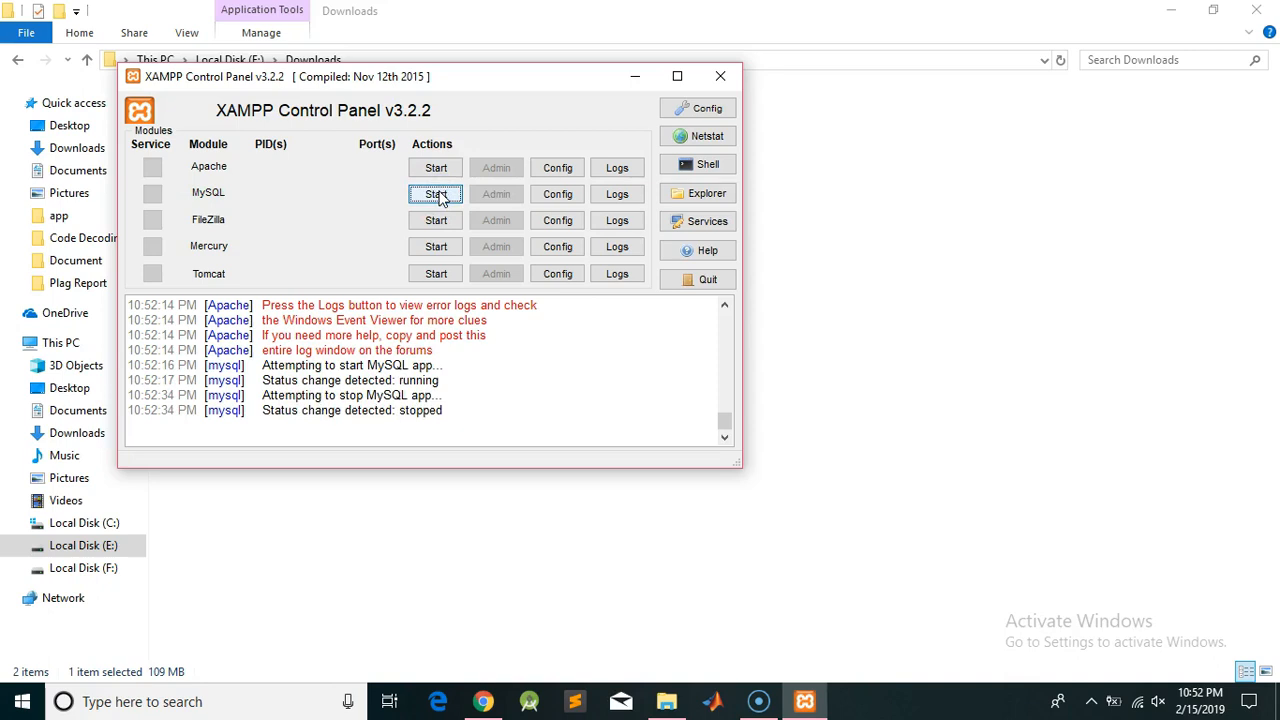
{"action": "left_click", "coordinate": [562, 171]}
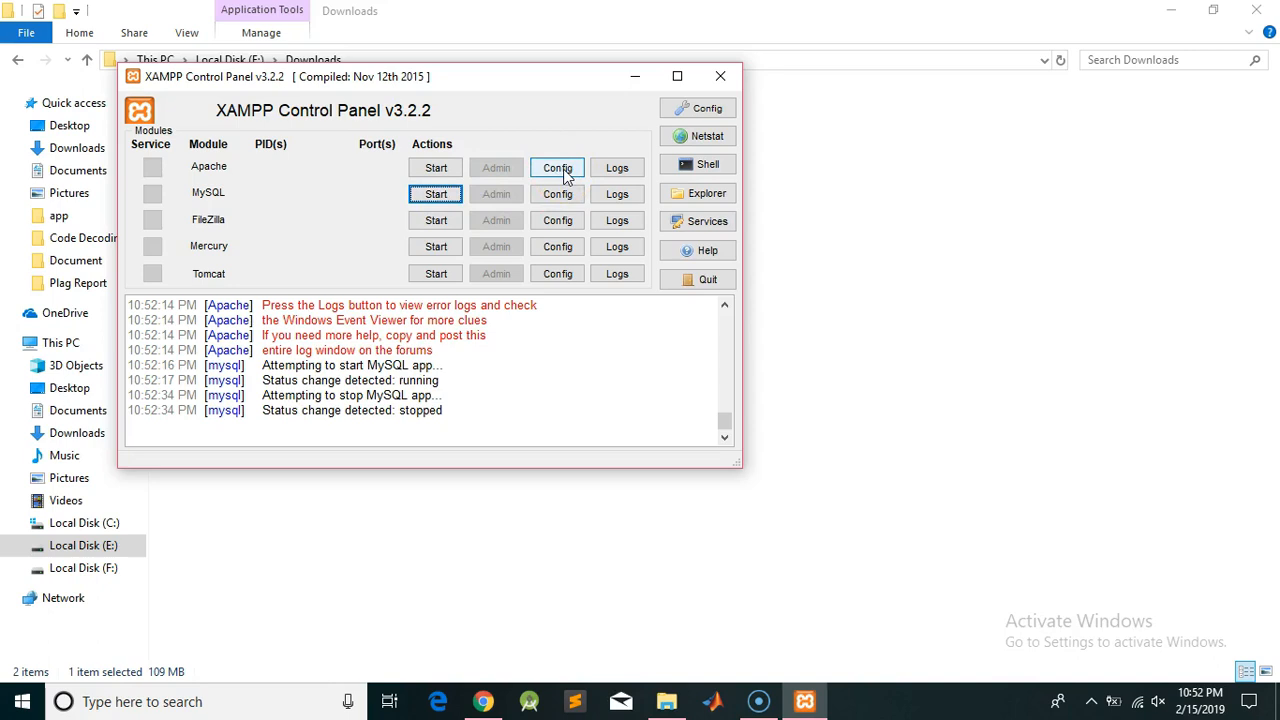
Open Apache (httpd.conf) in Notepad from the Apache row's Config menu
{"action": "left_click", "coordinate": [391, 179]}
{"action": "left_click", "coordinate": [549, 170]}
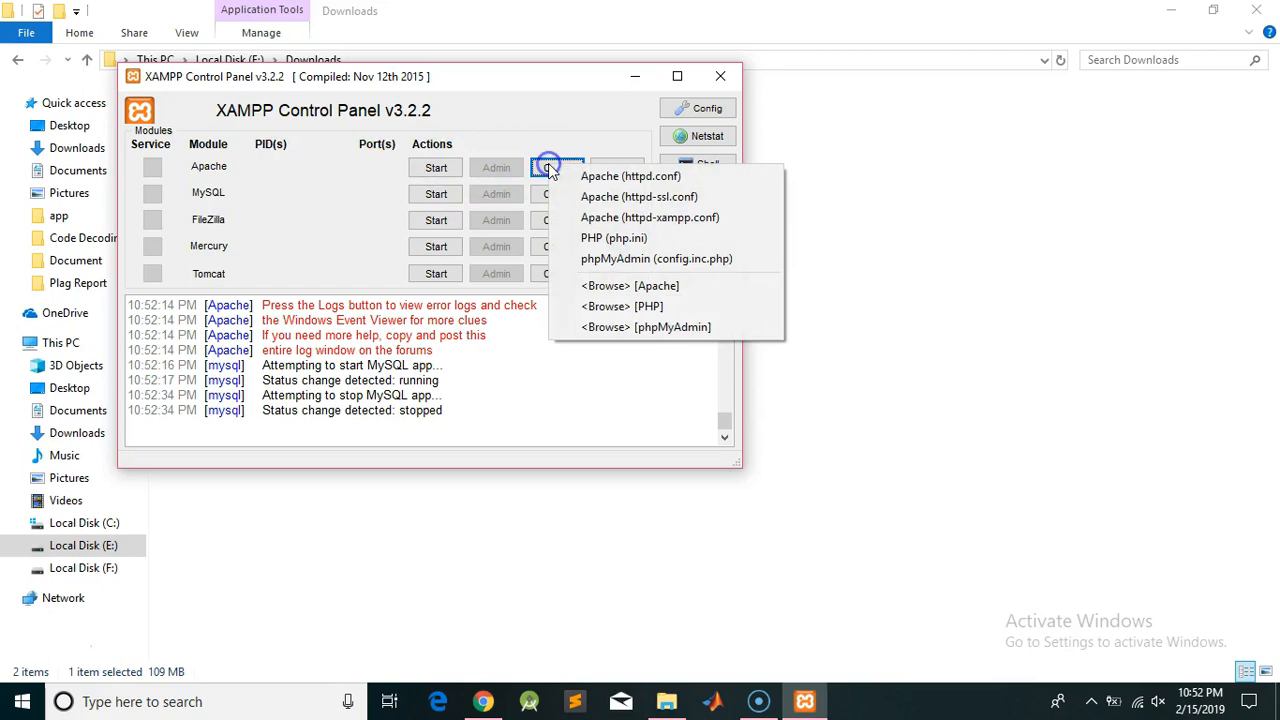
{"action": "left_click", "coordinate": [610, 178]}
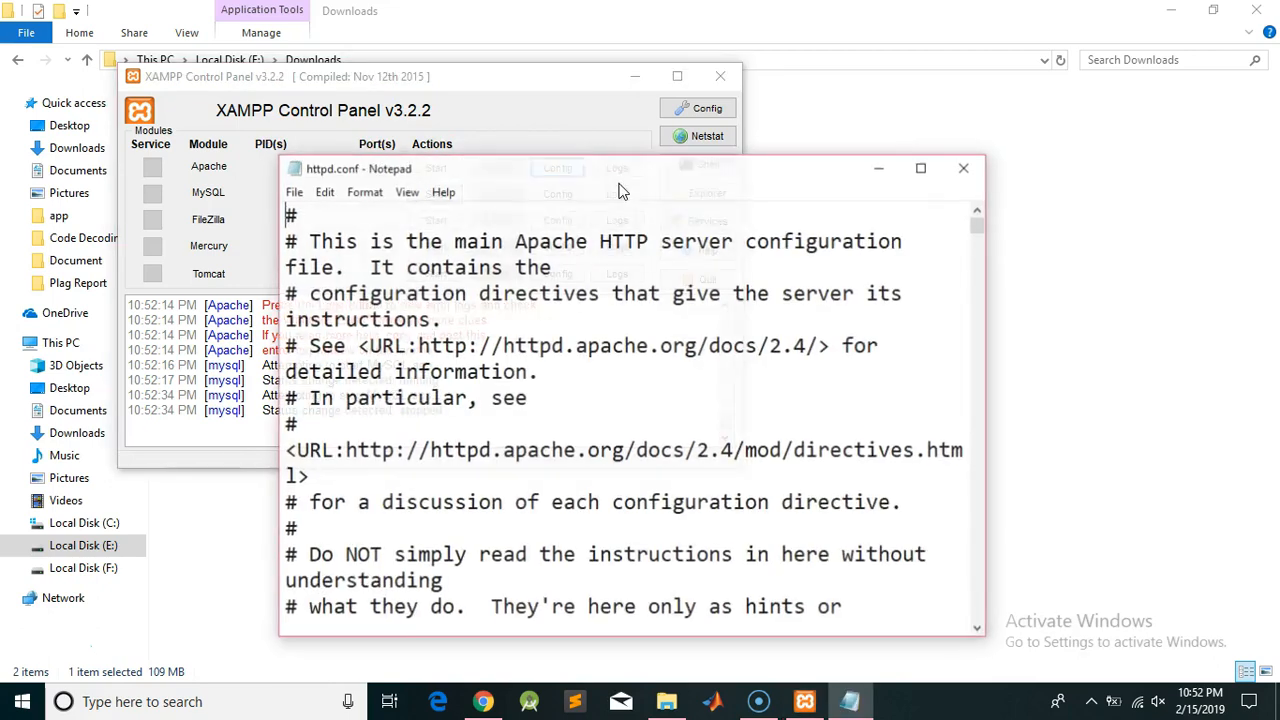
Maximize Notepad and search httpd.conf for 'listen' to locate the Listen directive
{"action": "double_click", "coordinate": [666, 168]}
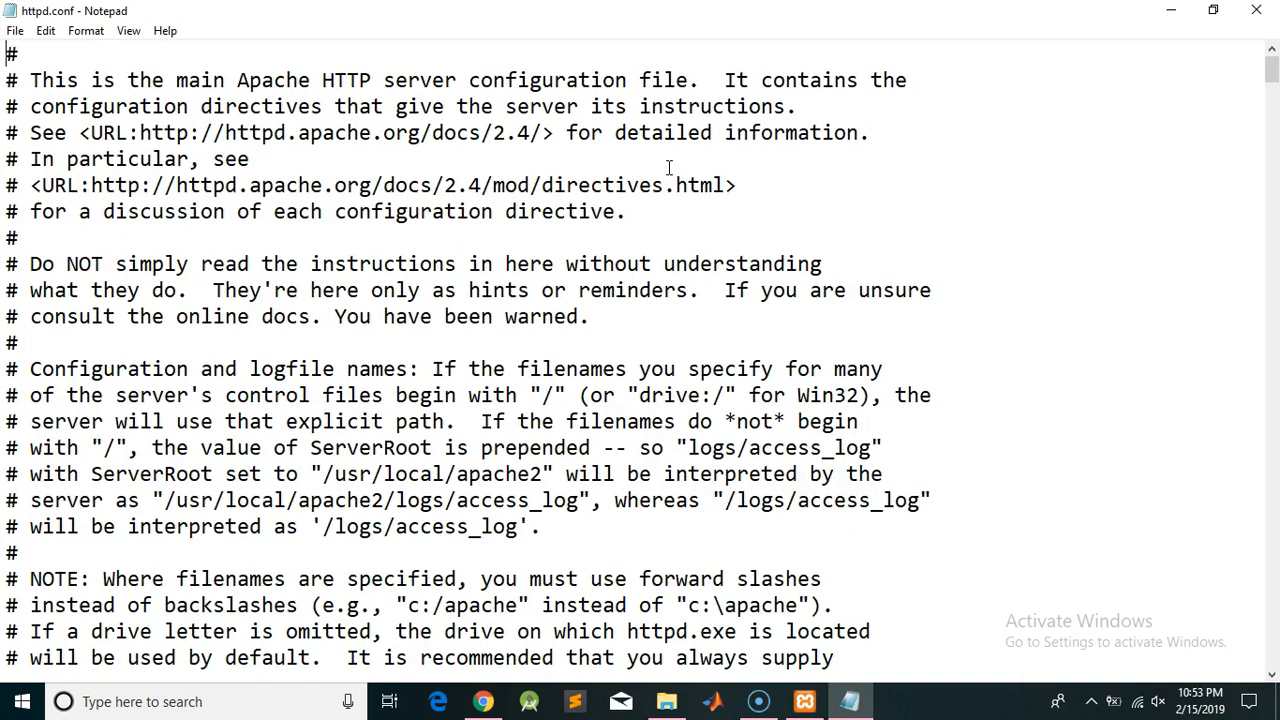
{"action": "key", "text": "ctrl+f"}
{"action": "type", "text": "l"}
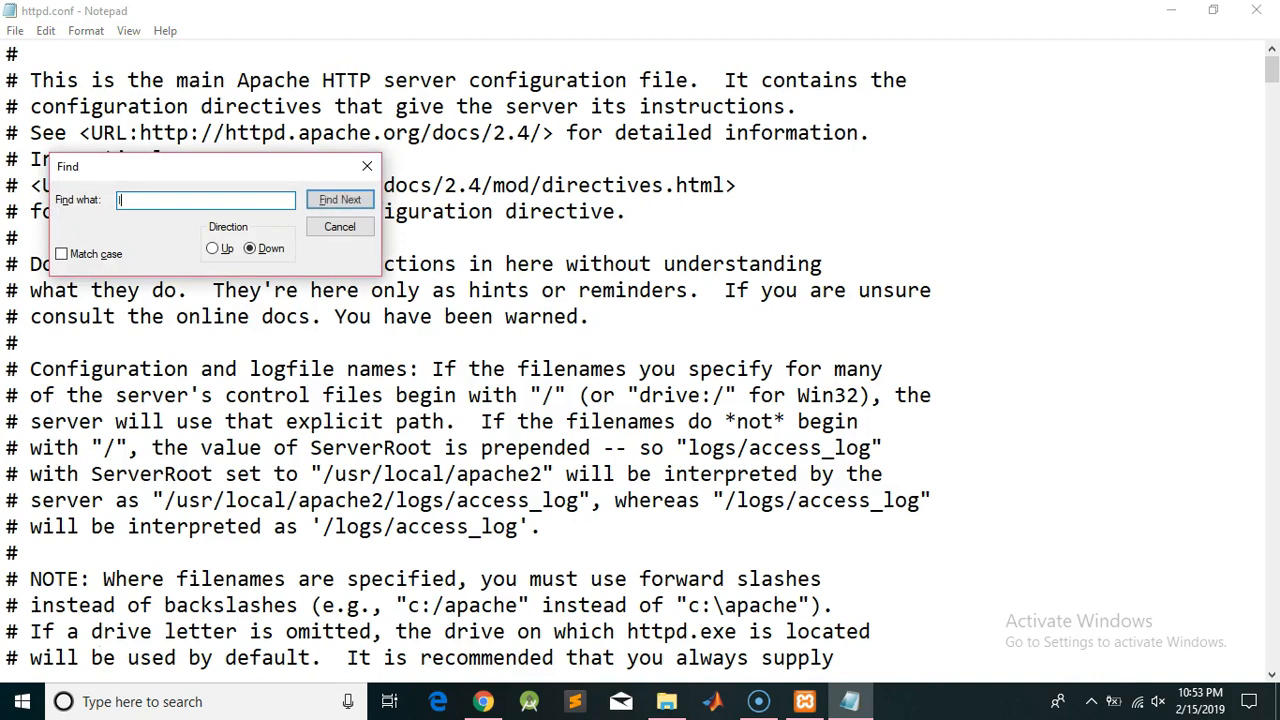
{"action": "type", "text": "isten"}
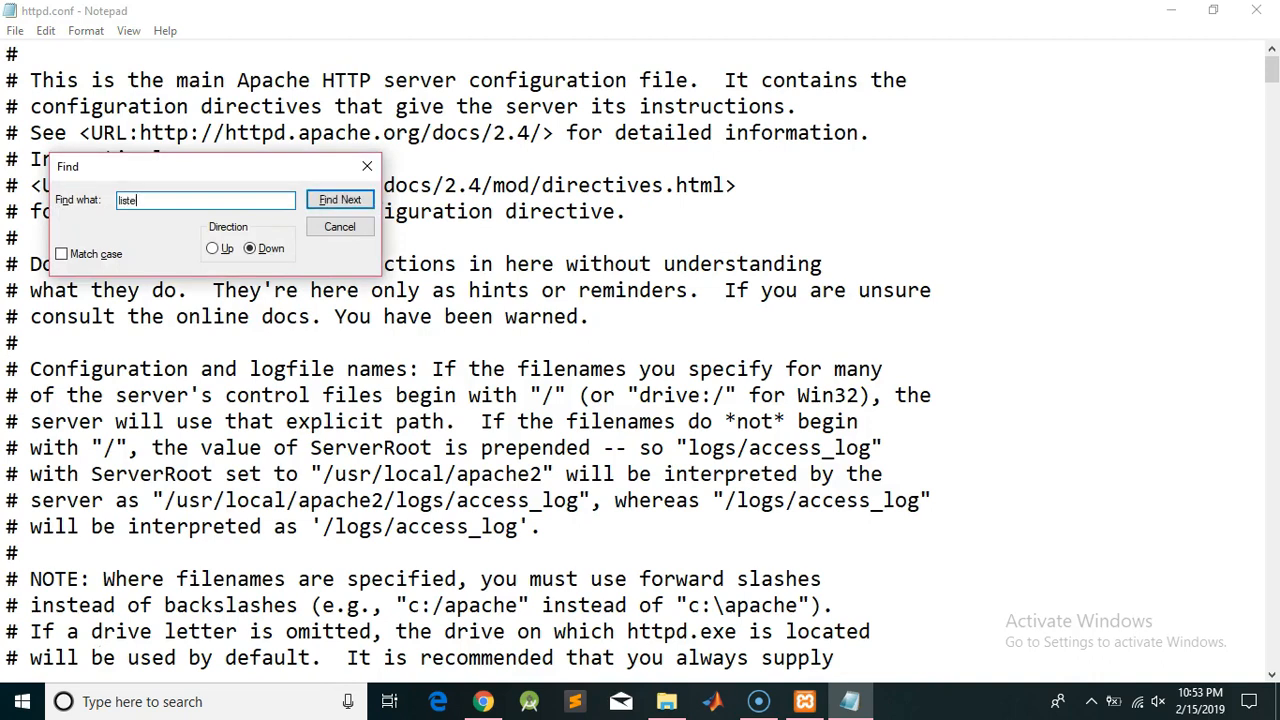
{"action": "key", "text": "Return"}
{"action": "key", "text": "Return"}
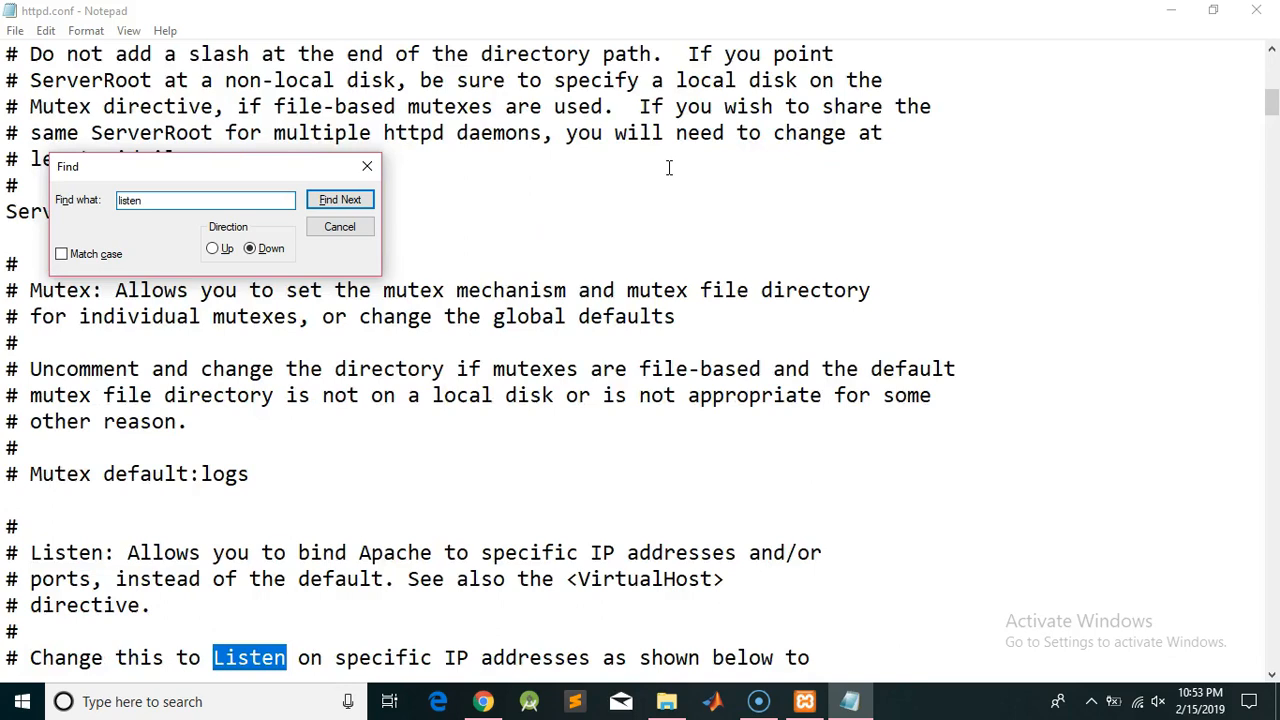
{"action": "key", "text": "Return"}
{"action": "left_click", "coordinate": [592, 188]}
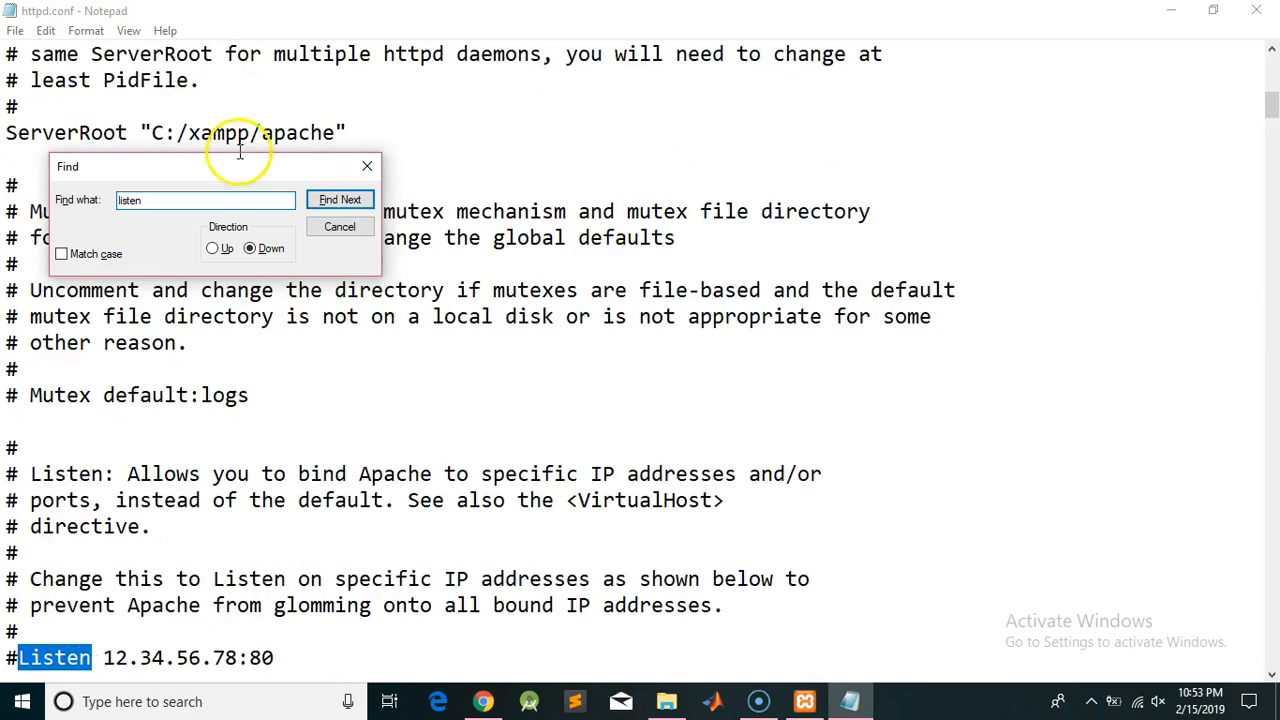
{"action": "left_click", "coordinate": [364, 167]}
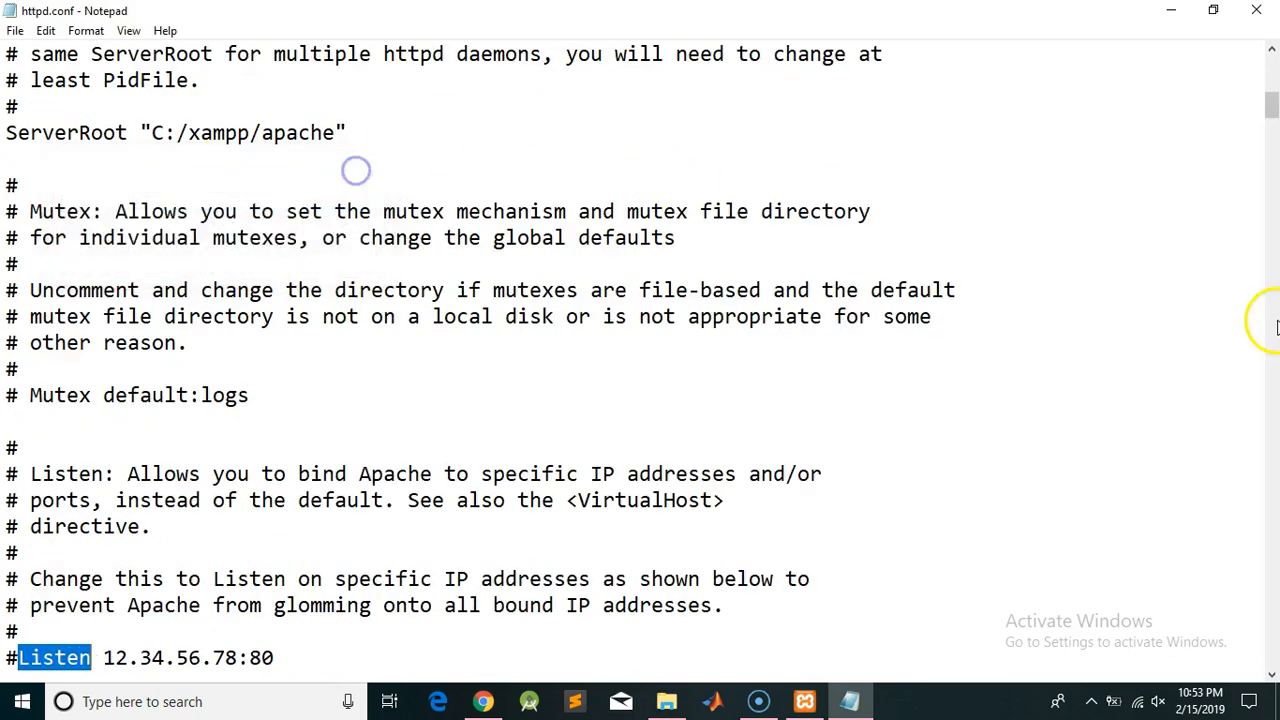
{"action": "left_click", "coordinate": [1272, 675]}
{"action": "left_click", "coordinate": [1272, 675]}
{"action": "left_click", "coordinate": [1272, 676]}
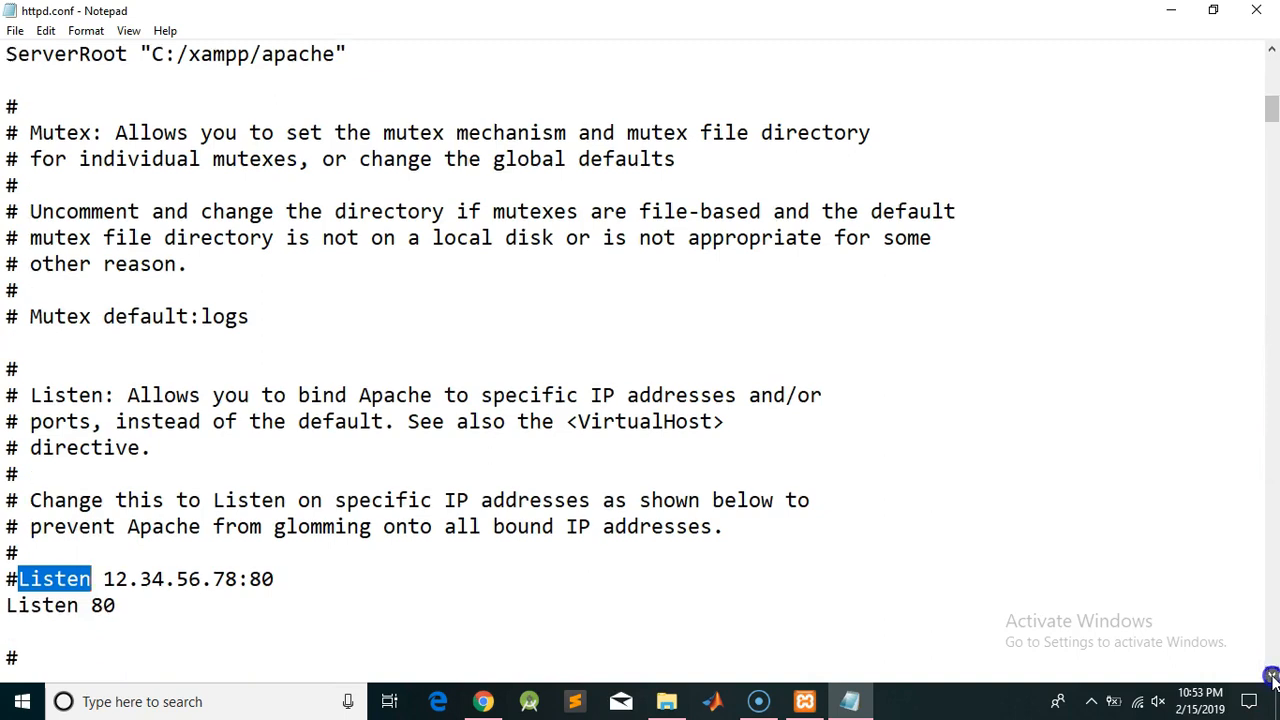
{"action": "left_click", "coordinate": [1272, 676]}
{"action": "left_click", "coordinate": [1272, 676]}
{"action": "left_click", "coordinate": [1272, 676]}
{"action": "left_click", "coordinate": [1272, 676]}
{"action": "left_click", "coordinate": [1272, 676]}
{"action": "left_click", "coordinate": [1272, 676]}
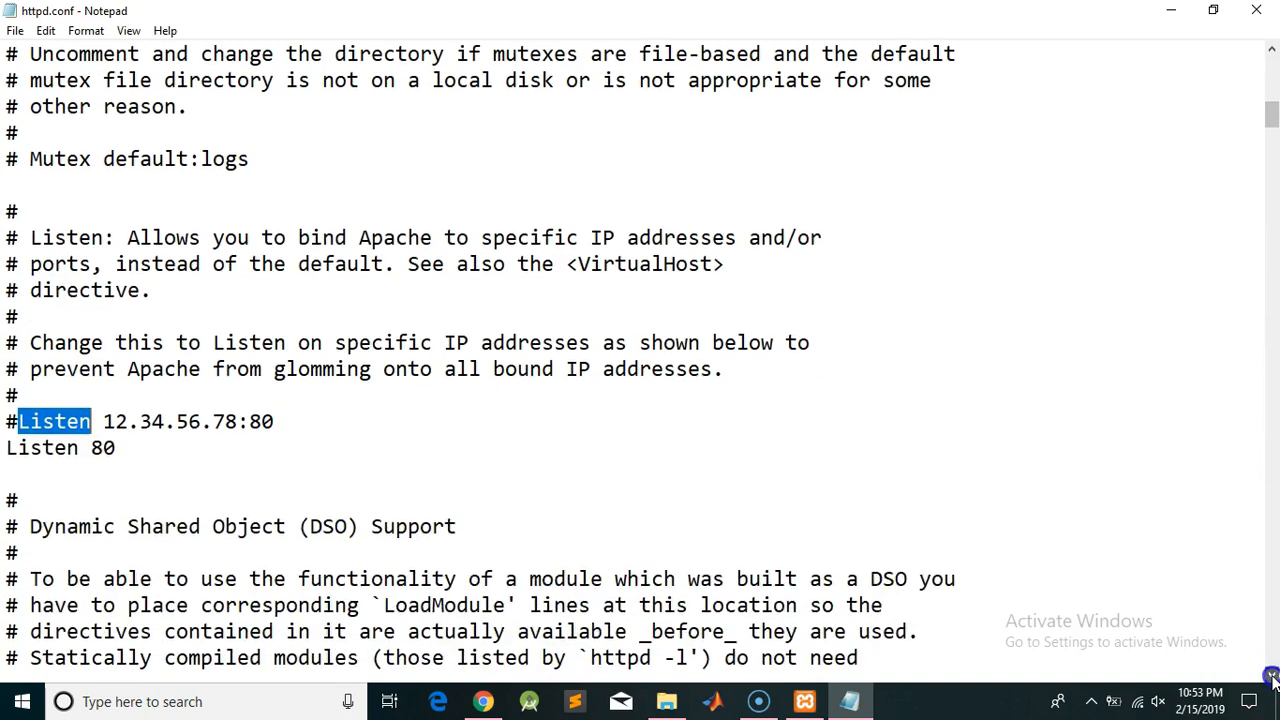
Change 'Listen 80' to 'Listen 4040'
{"action": "double_click", "coordinate": [101, 449]}
{"action": "left_click", "coordinate": [116, 449]}
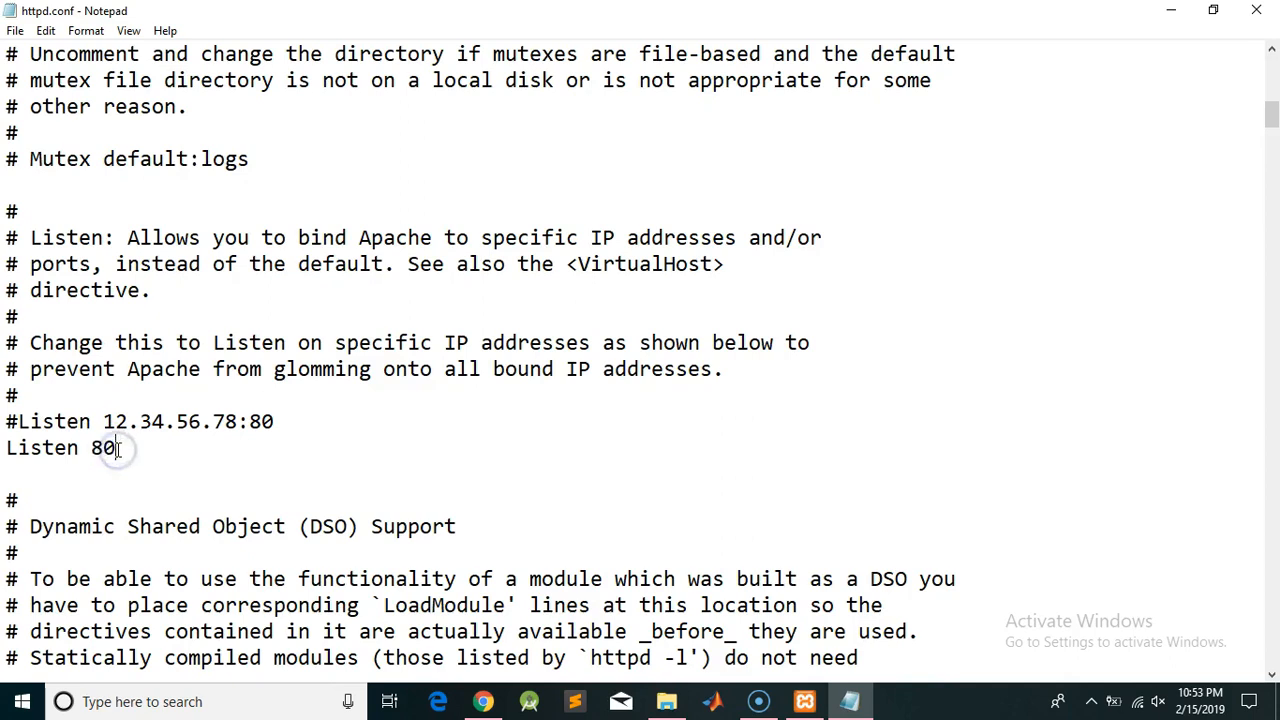
{"action": "key", "text": "BackSpace"}
{"action": "key", "text": "BackSpace"}
{"action": "type", "text": "7"}
{"action": "key", "text": "BackSpace"}
{"action": "type", "text": "4040"}
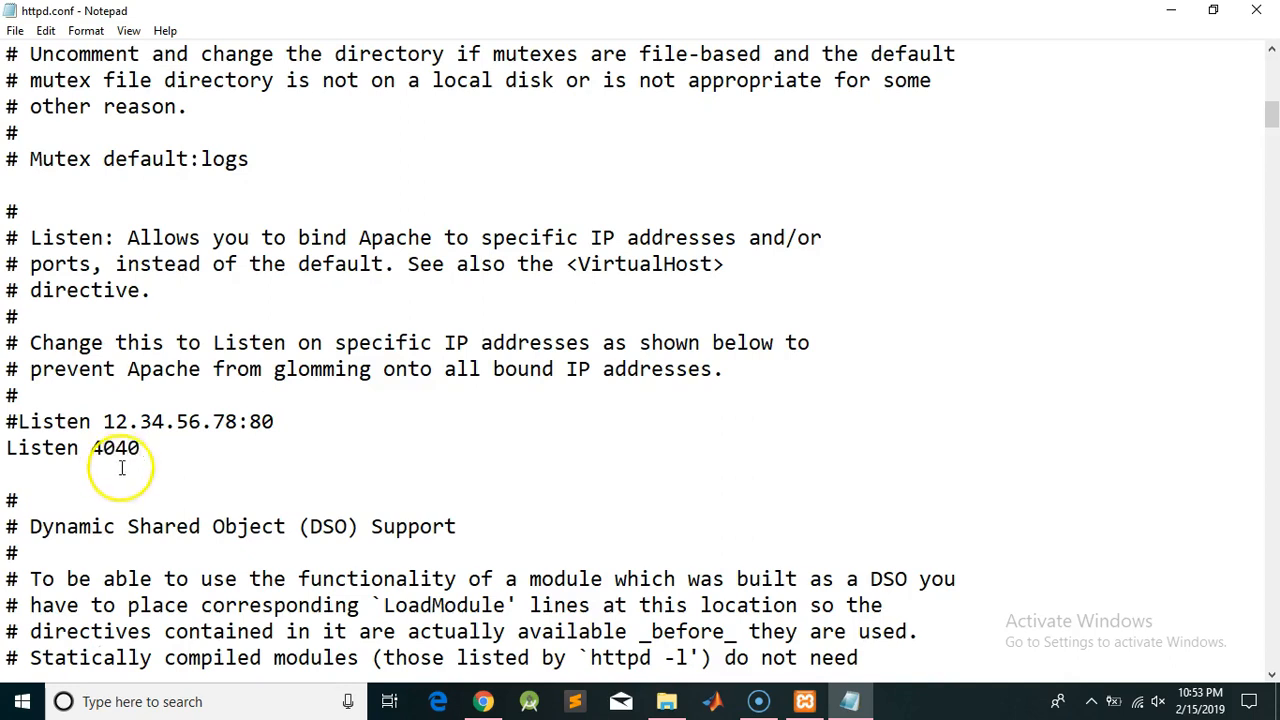
Search httpd.conf for 'localhost' to locate the ServerName line
{"action": "key", "text": "ctrl+f"}
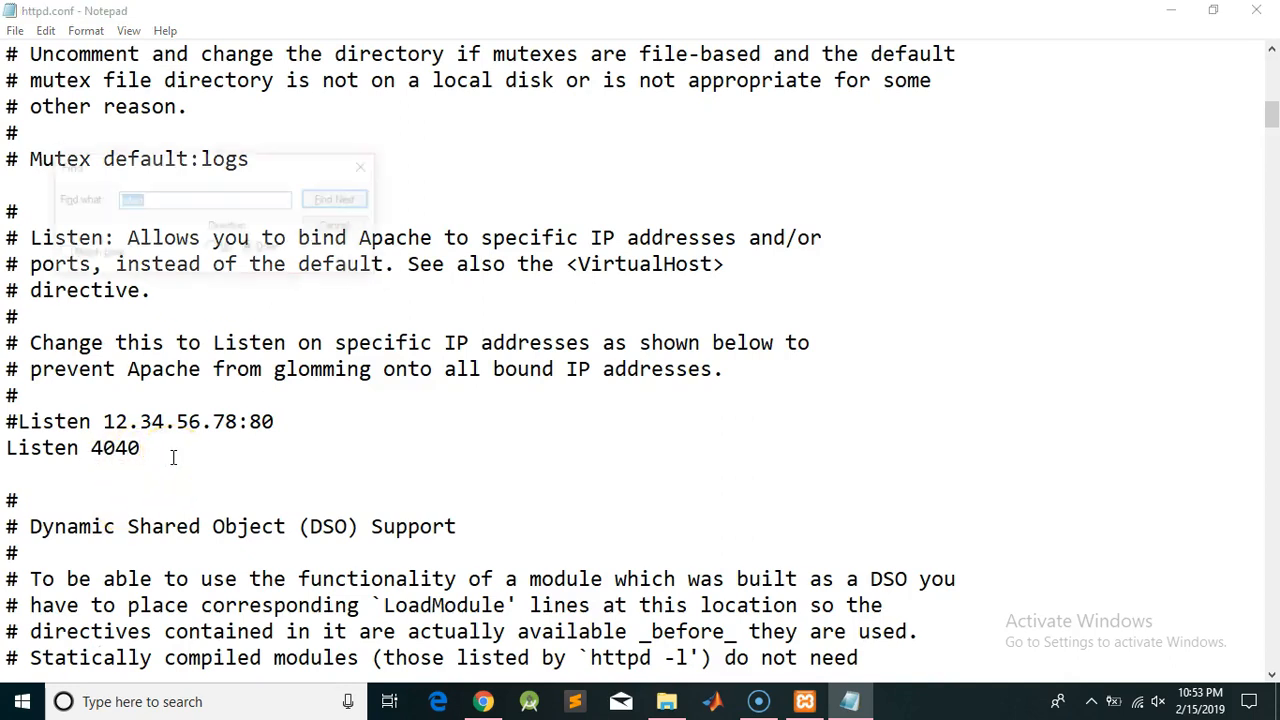
{"action": "type", "text": "lo"}
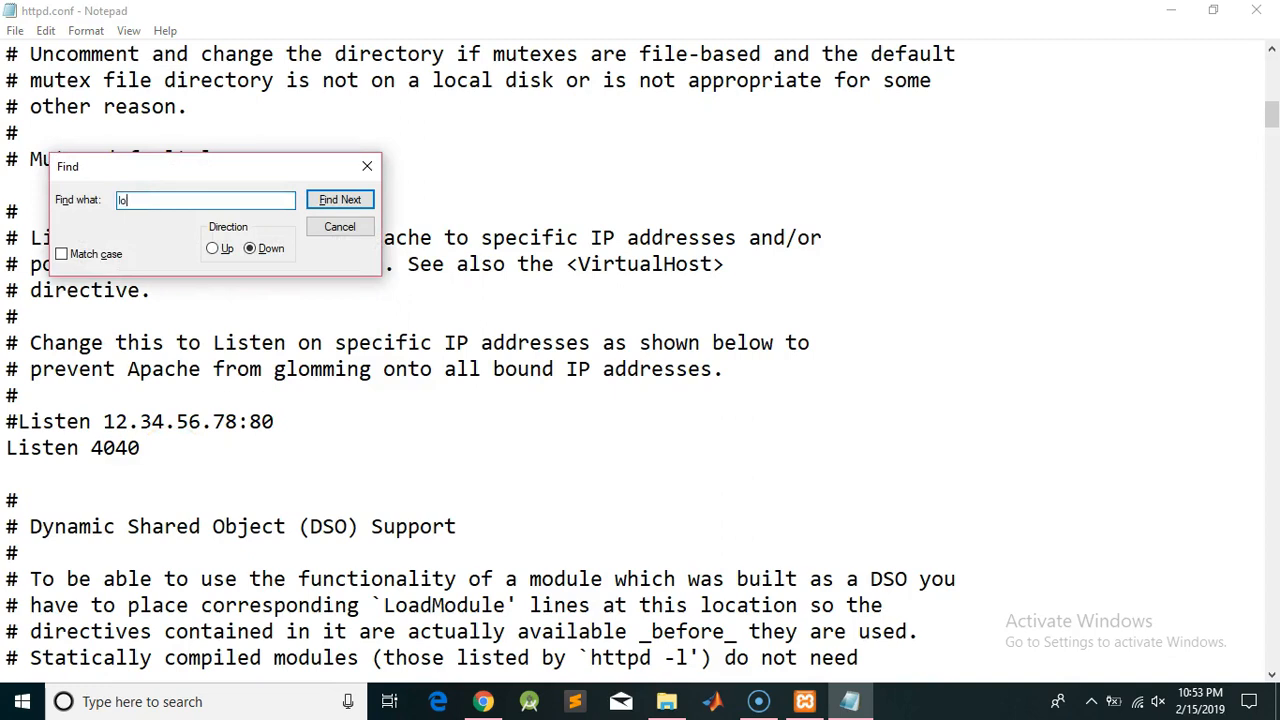
{"action": "type", "text": "calhost"}
{"action": "key", "text": "Return"}
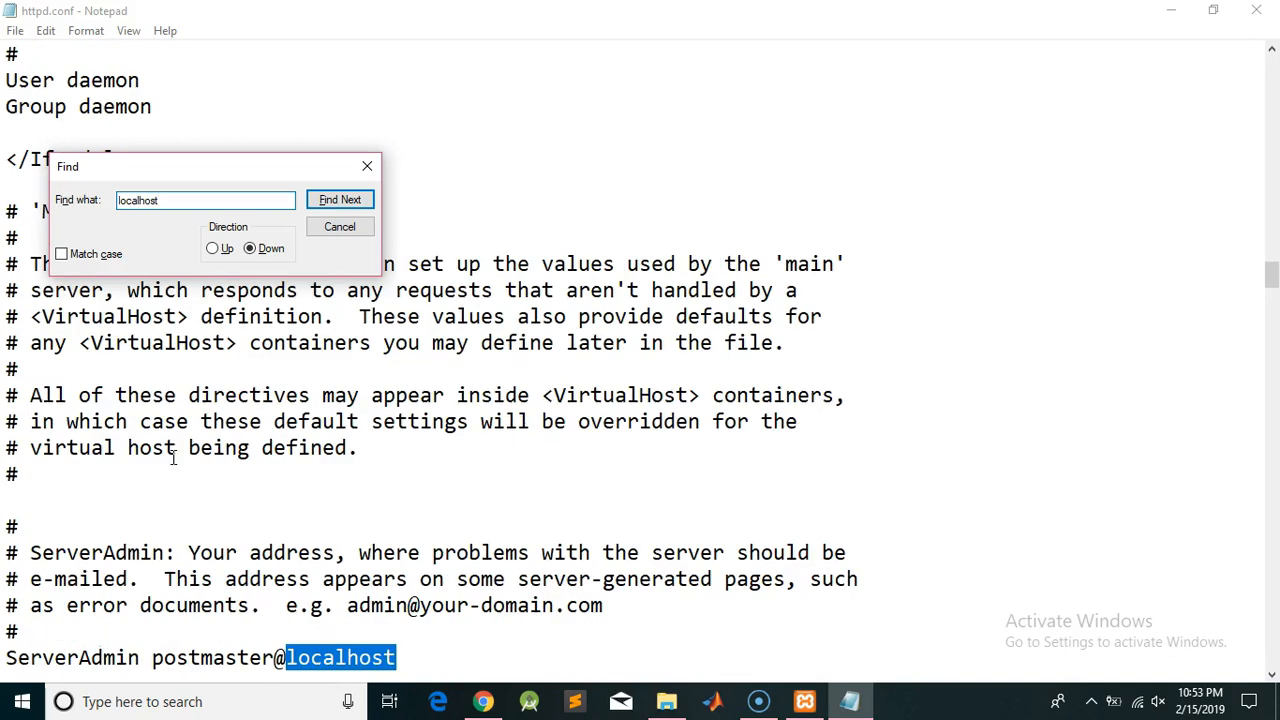
{"action": "key", "text": "Return"}
{"action": "key", "text": "Return"}
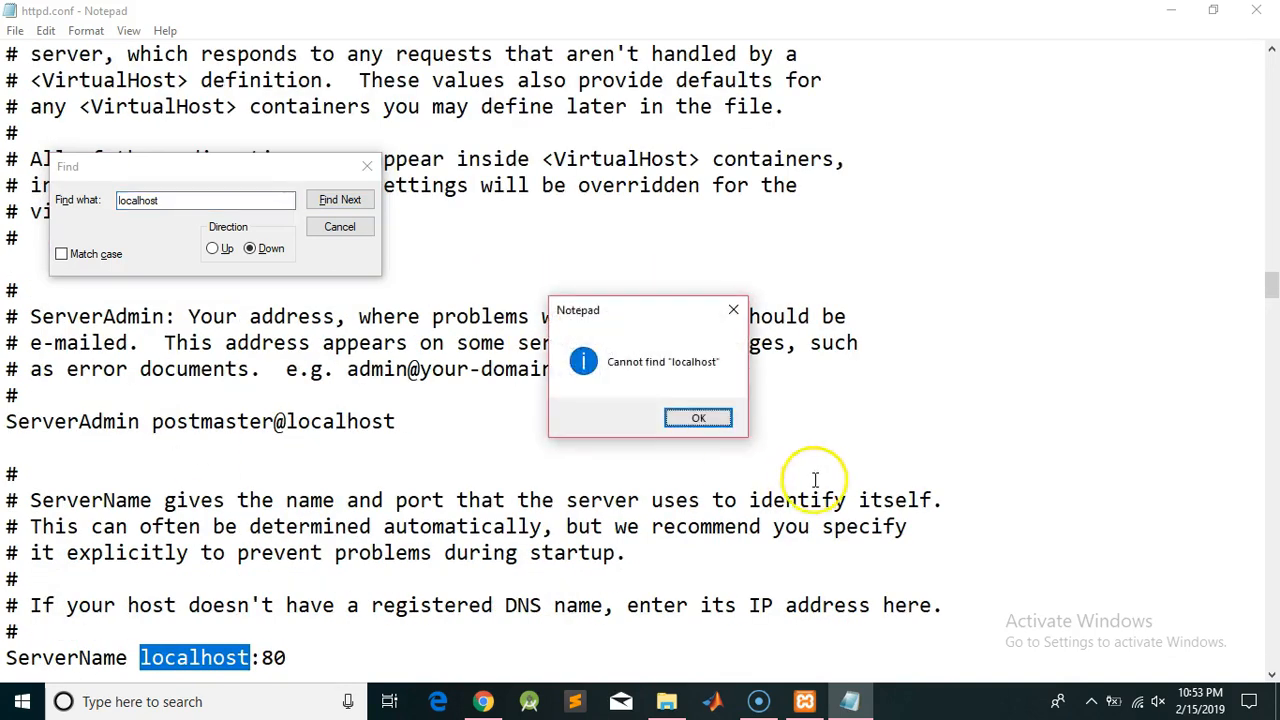
{"action": "left_click", "coordinate": [697, 418]}
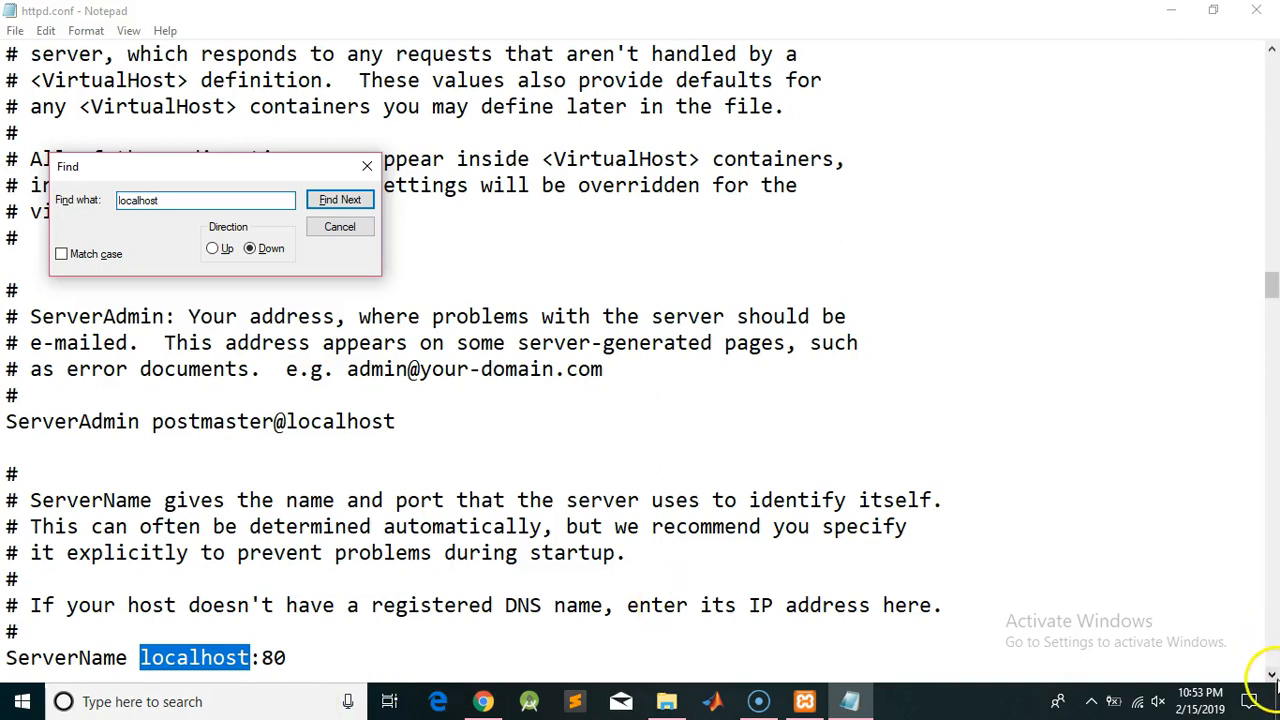
{"action": "left_click", "coordinate": [1271, 675]}
{"action": "left_click", "coordinate": [1271, 675]}
{"action": "left_click", "coordinate": [1271, 675]}
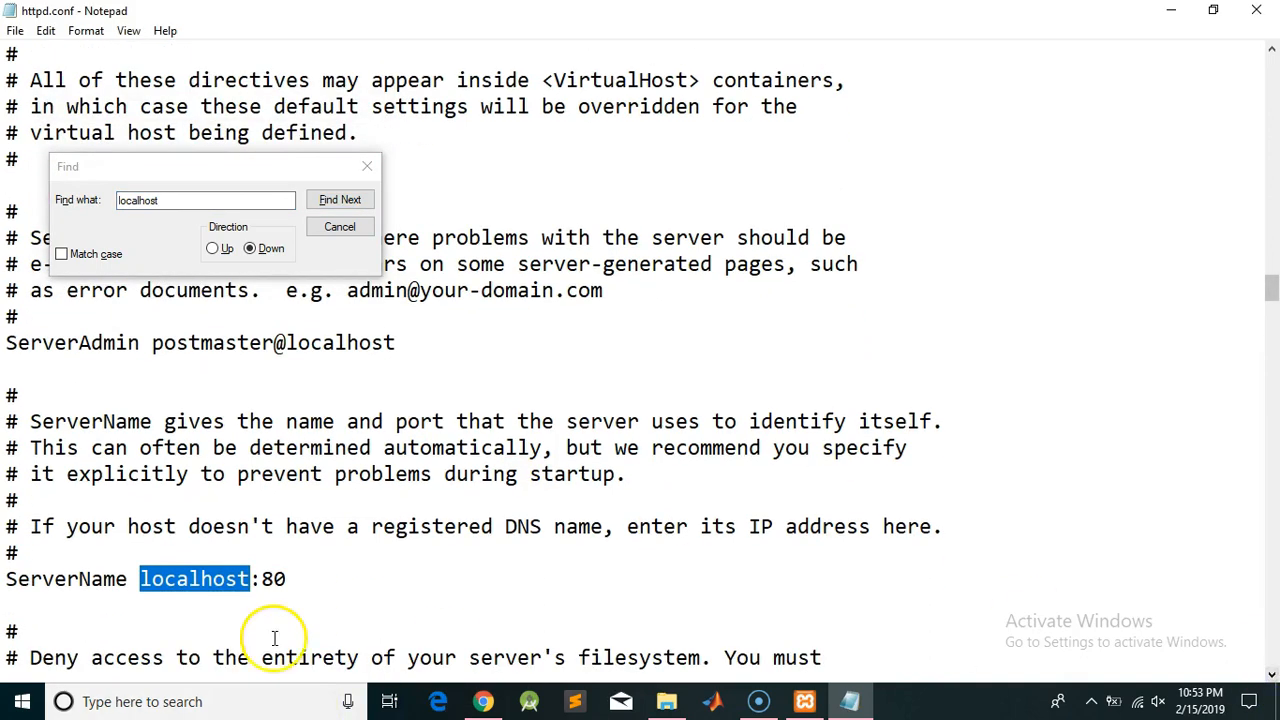
Change ServerName to localhost:4040 and close Notepad
{"action": "left_click_drag", "start_coordinate": [262, 578], "coordinate": [287, 577]}
{"action": "type", "text": "4040"}
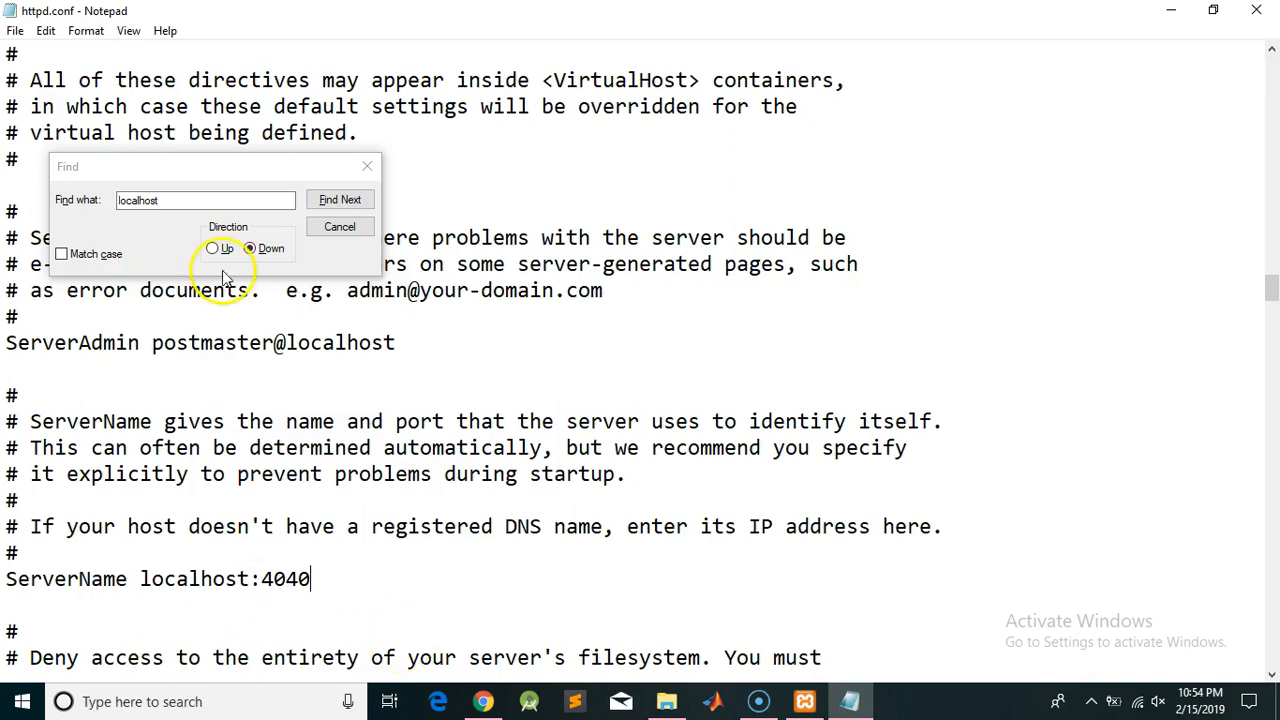
{"action": "left_click", "coordinate": [373, 166]}
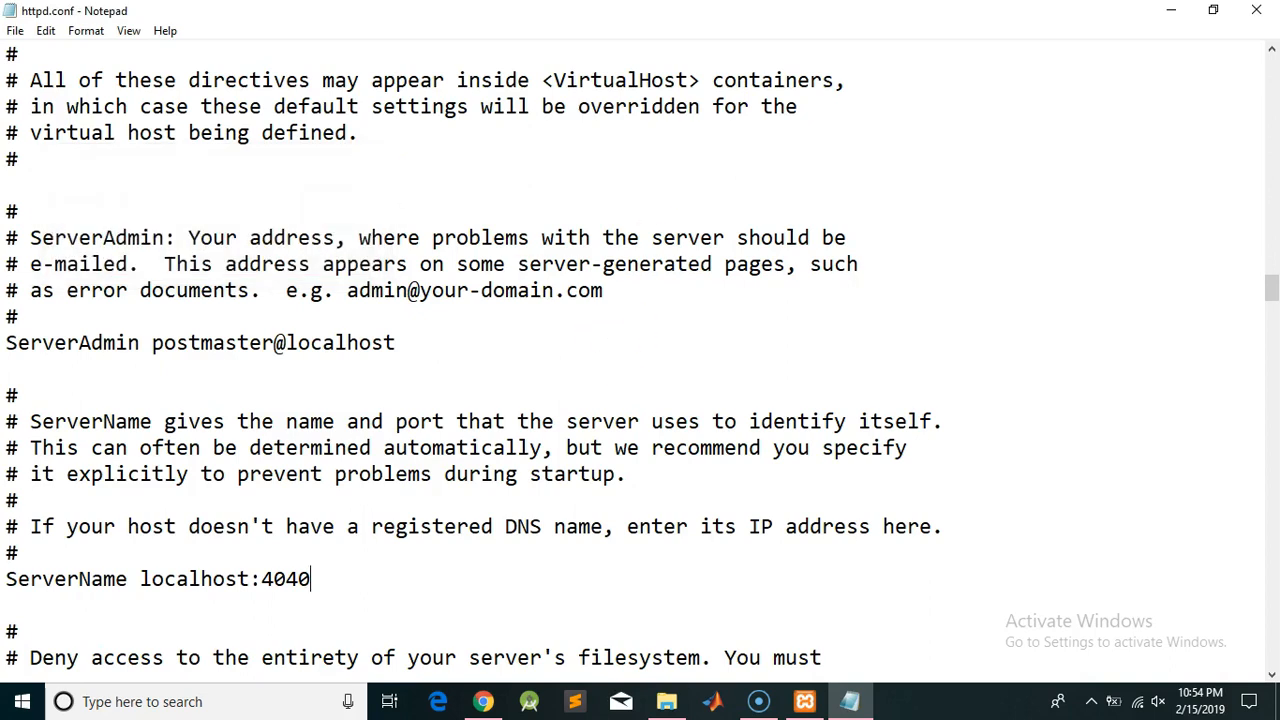
{"action": "left_click", "coordinate": [1277, 4]}
Start Apache on ports 443 and 4040, then MySQL on port 3306
{"action": "left_click", "coordinate": [436, 169]}
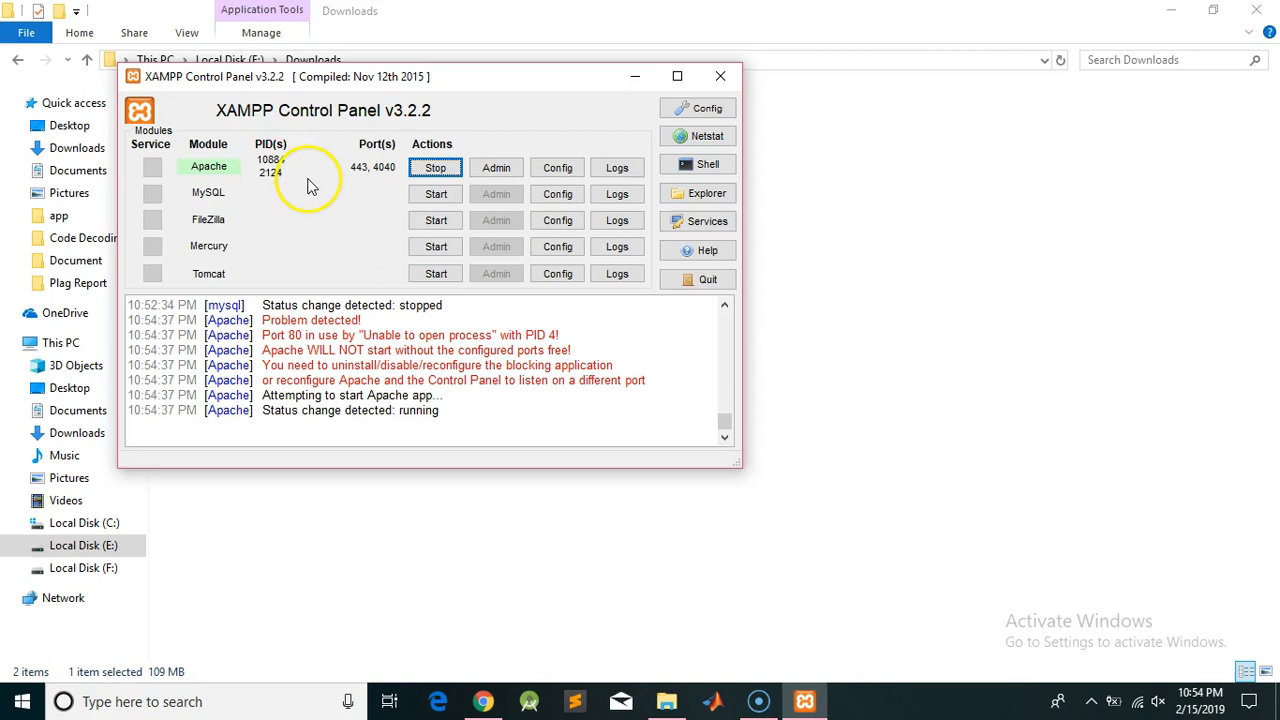
{"action": "left_click", "coordinate": [424, 196]}
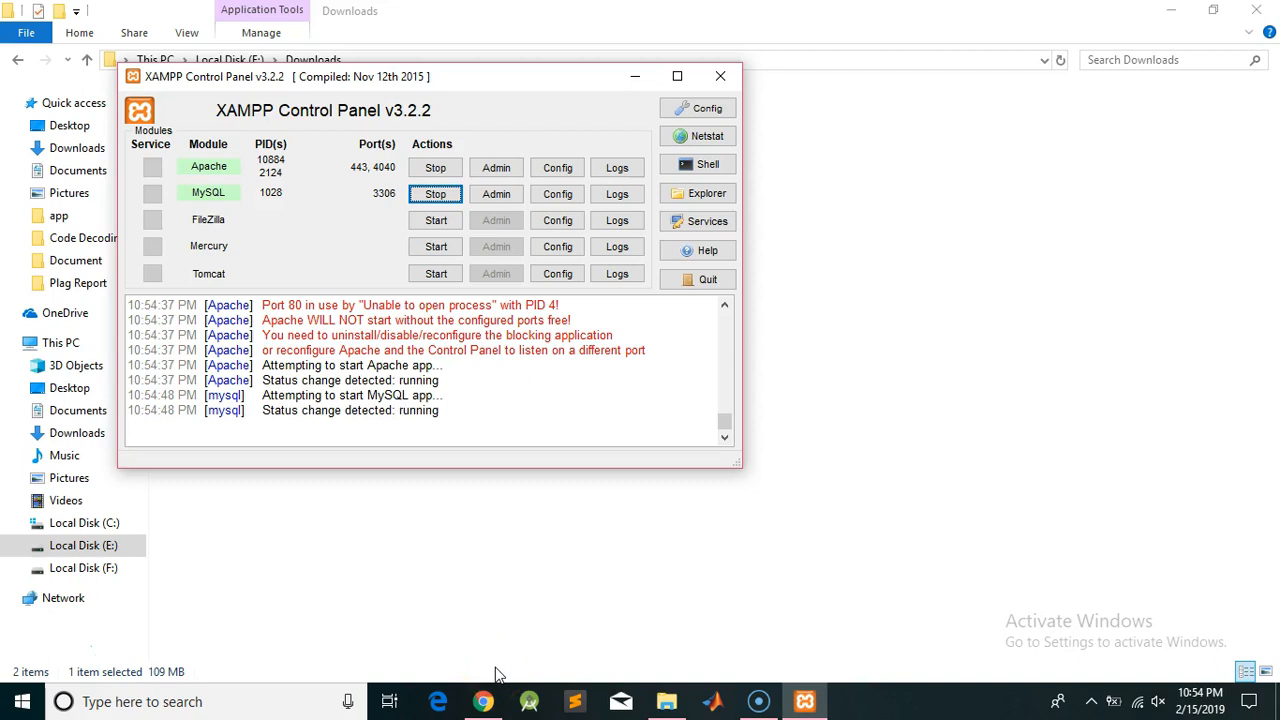
{"action": "mouse_move", "coordinate": [478, 706]}
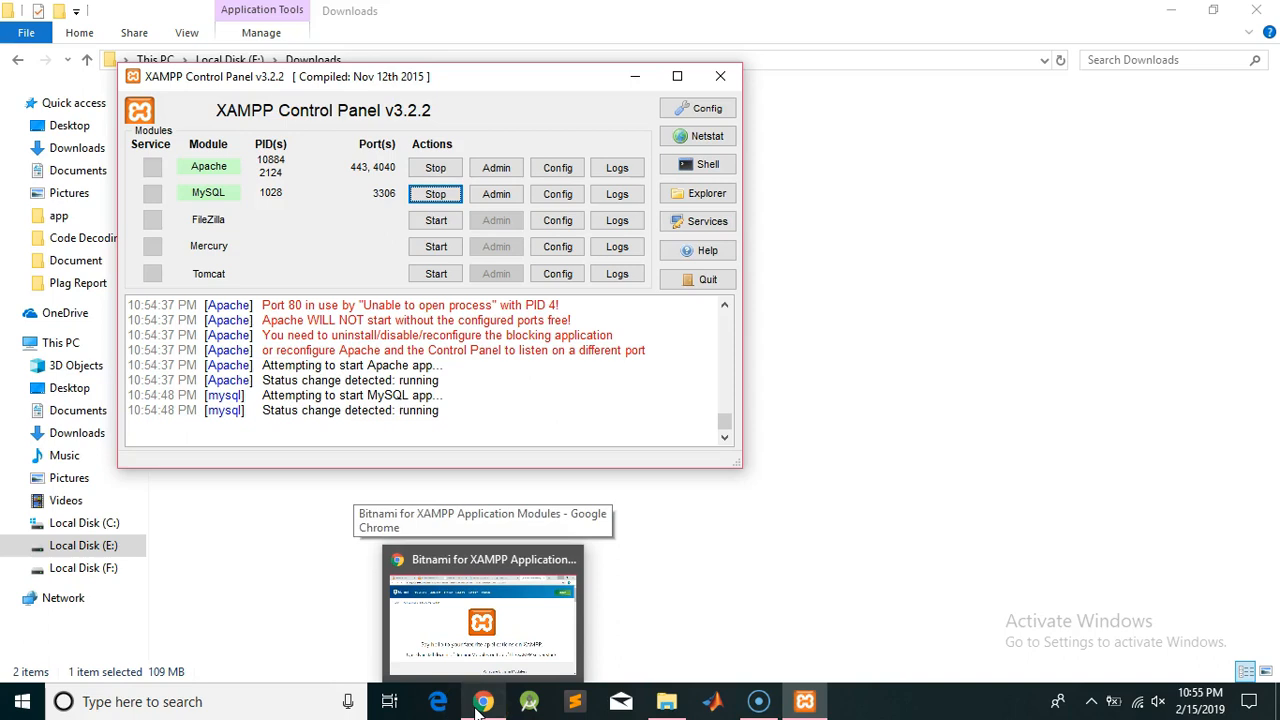
In a new Chrome tab, enter localhost:4040 as the address, removing the suggested port
{"action": "left_click", "coordinate": [478, 706]}
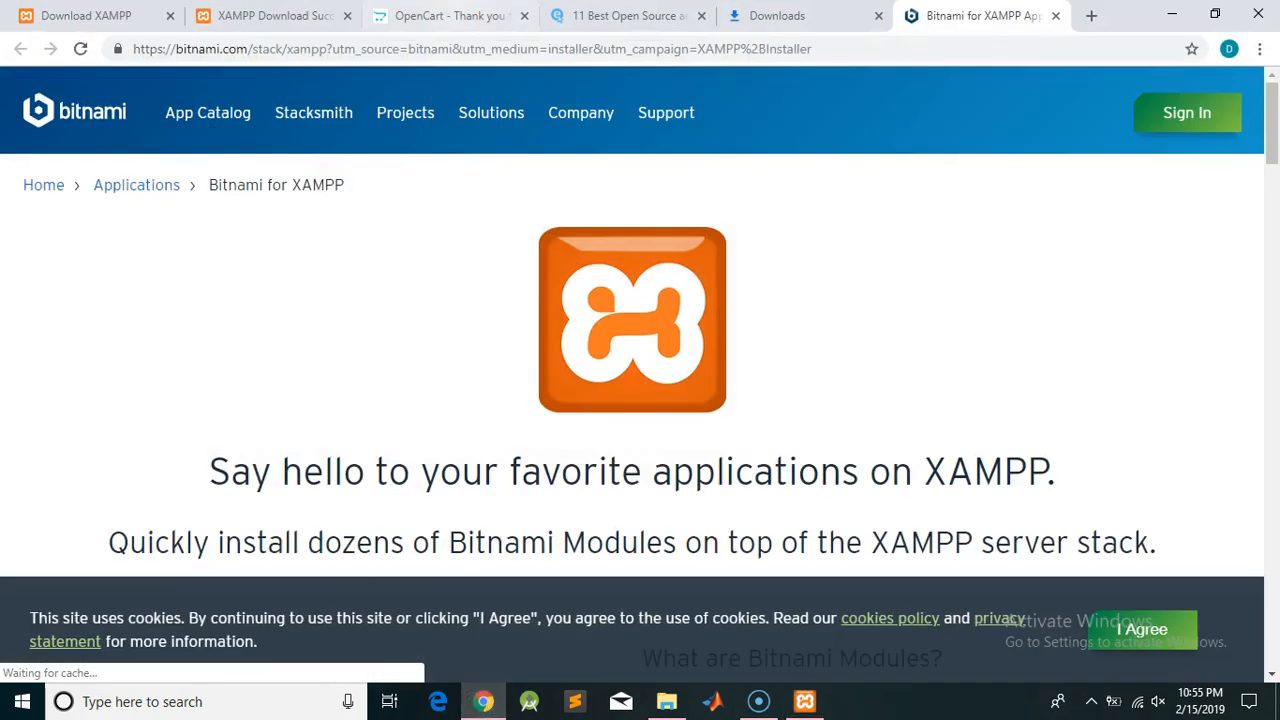
{"action": "left_click", "coordinate": [1088, 17]}
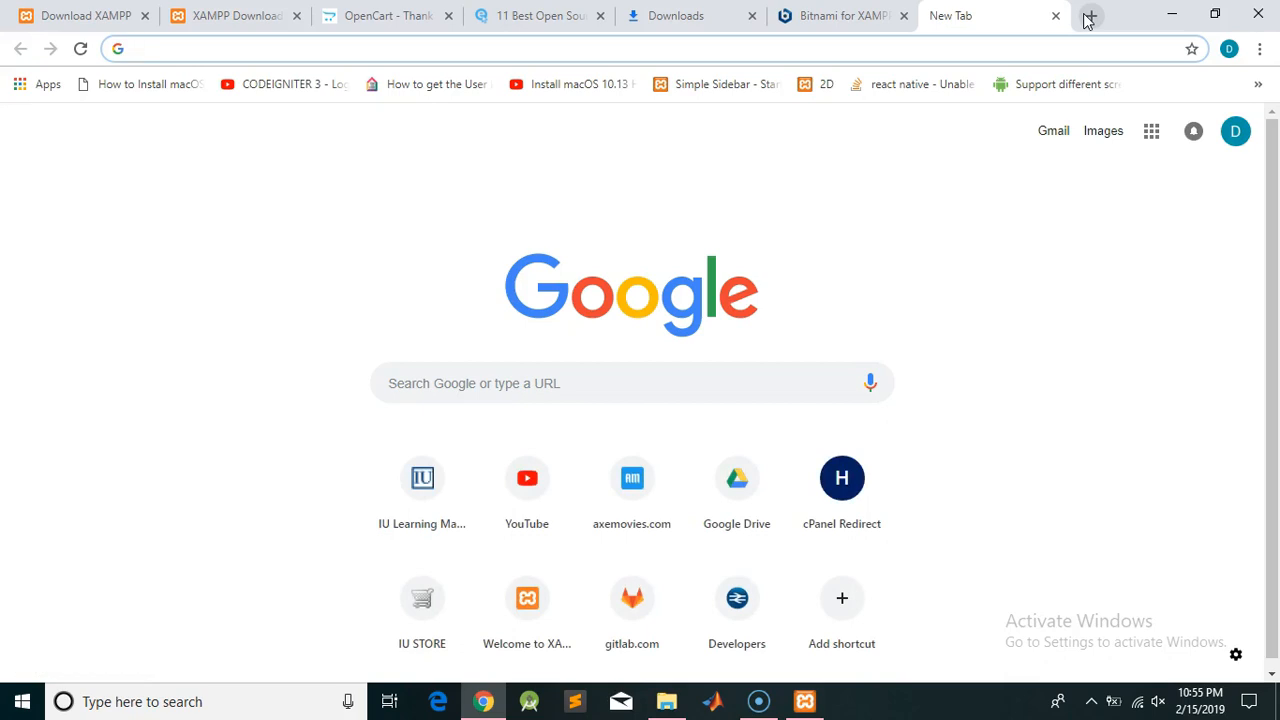
{"action": "type", "text": "lo"}
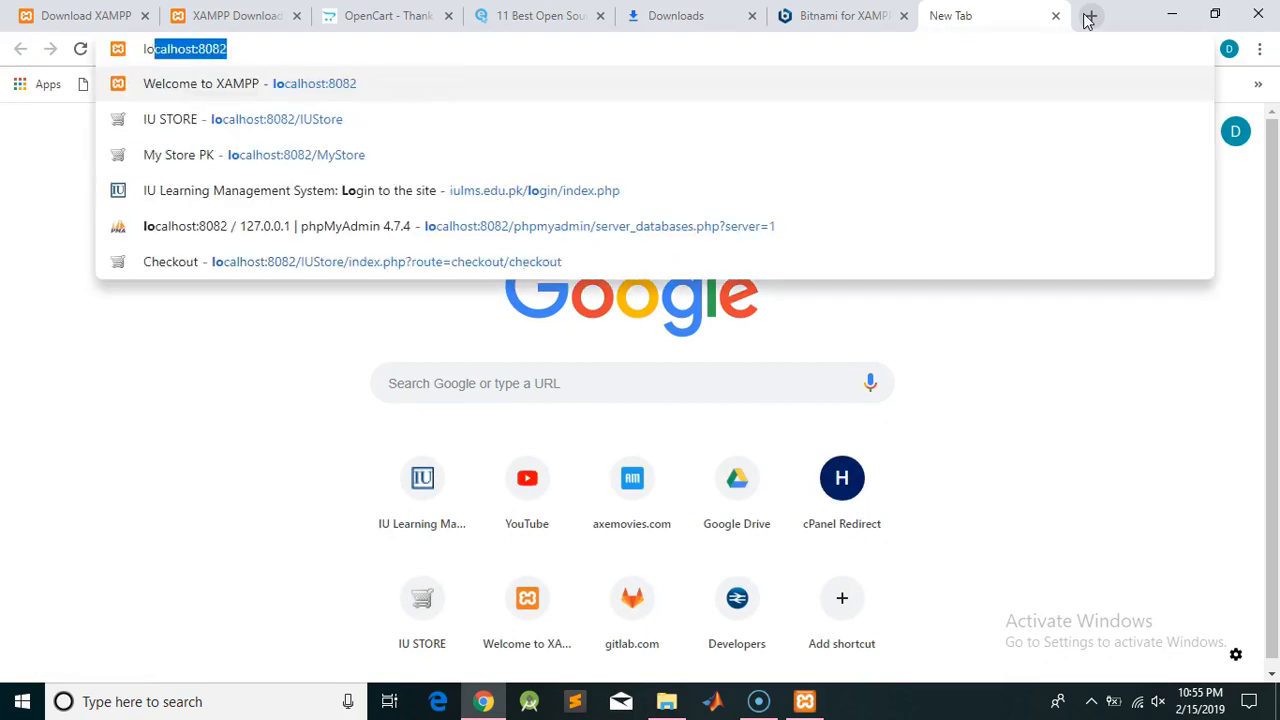
{"action": "type", "text": "c"}
{"action": "key", "text": "Right"}
{"action": "key", "text": "BackSpace"}
{"action": "key", "text": "BackSpace"}
{"action": "key", "text": "BackSpace"}
{"action": "key", "text": "BackSpace"}
{"action": "type", "text": "4040"}
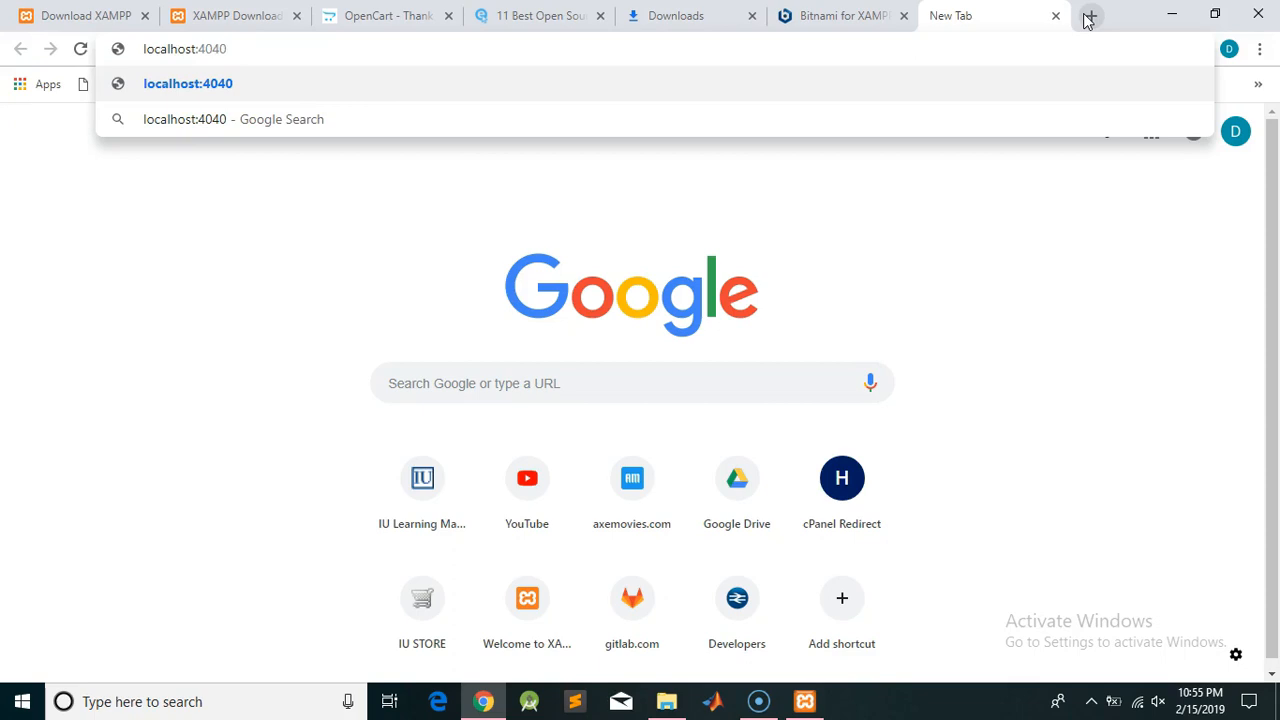
{"action": "key", "text": "Return"}
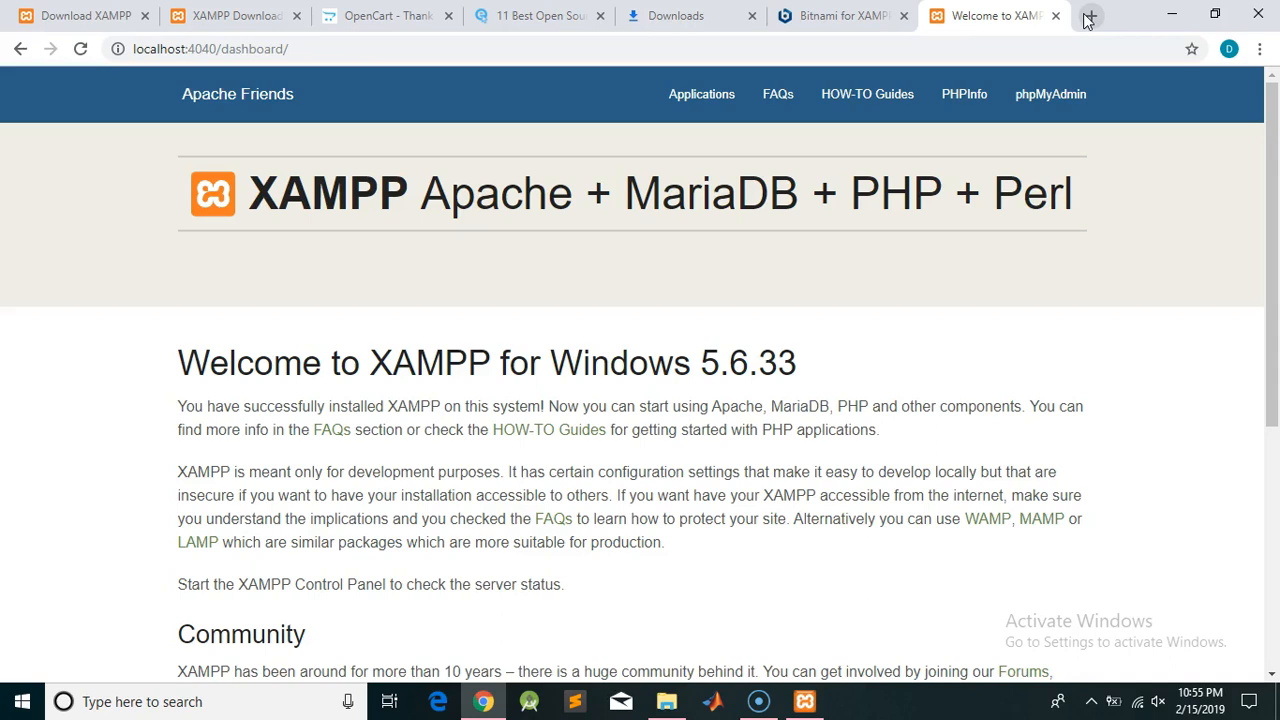
Open opencart-3.0.3.1.zip from the Downloads folder in WinRAR
{"action": "left_click", "coordinate": [672, 707]}
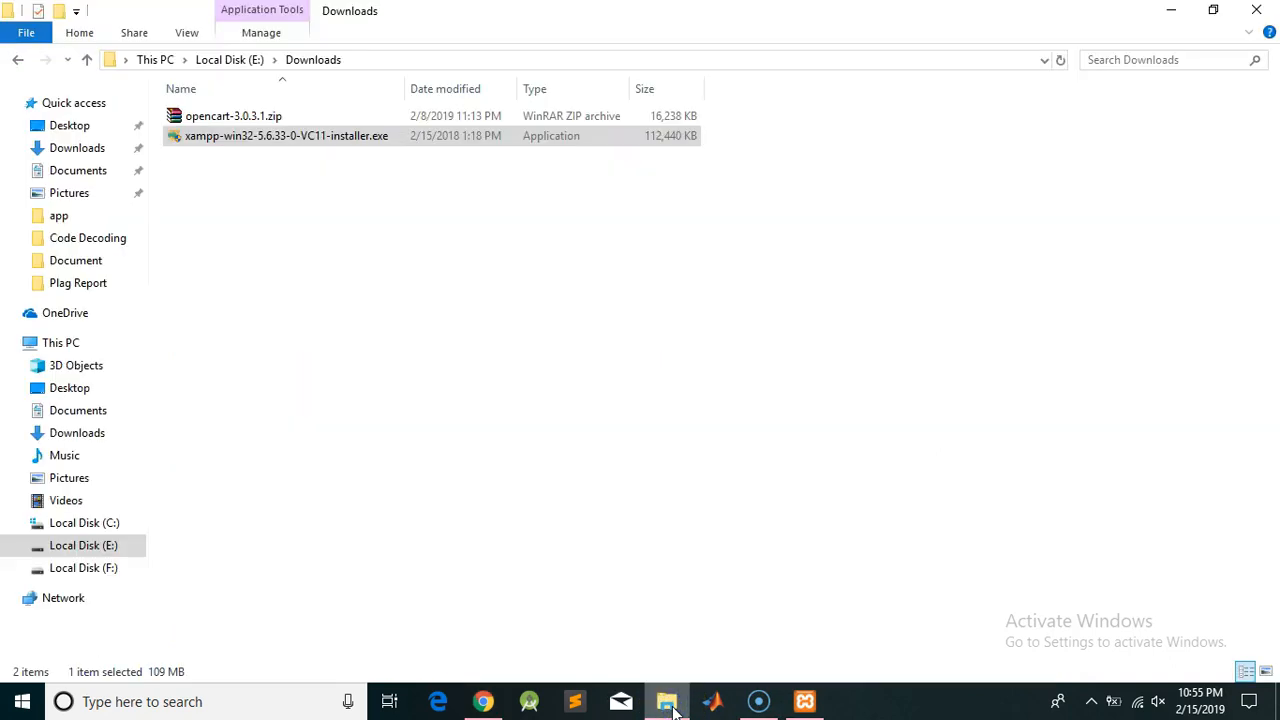
{"action": "left_click", "coordinate": [217, 120]}
{"action": "double_click", "coordinate": [217, 120]}
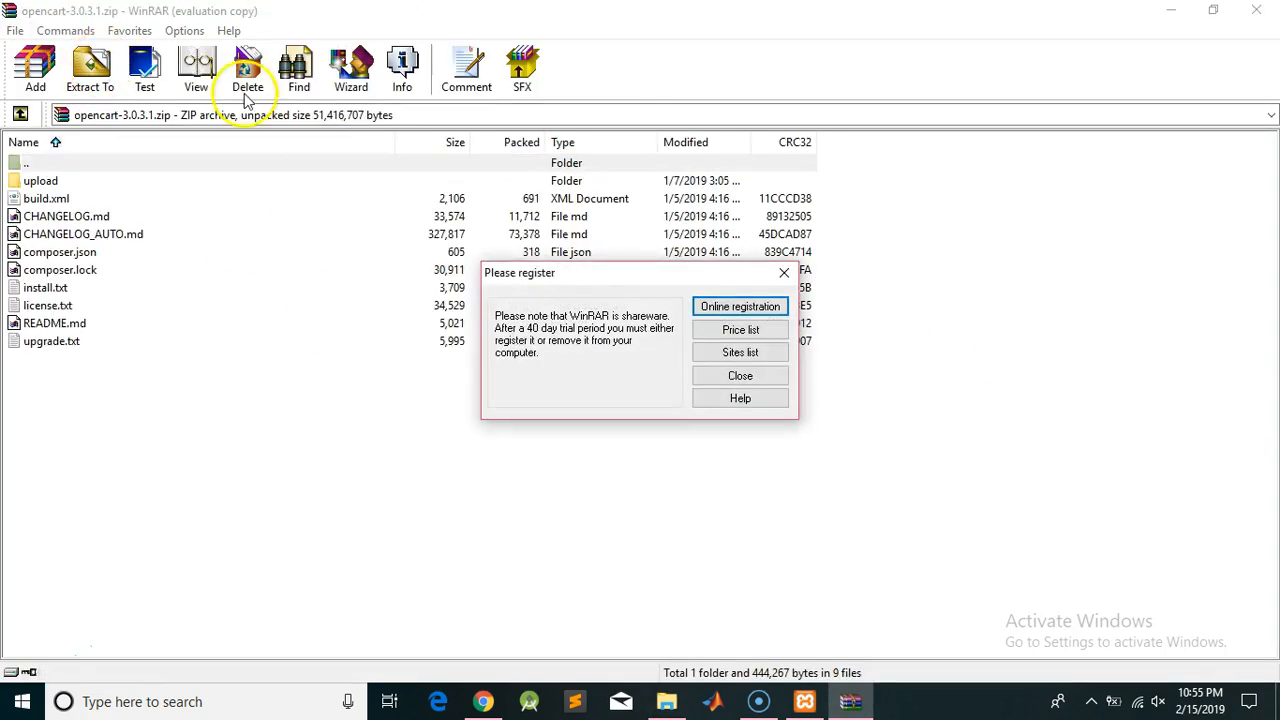
Extract the archive to E:\Downloads\opencart-3.0.3.1, then close WinRAR
{"action": "left_click", "coordinate": [765, 376]}
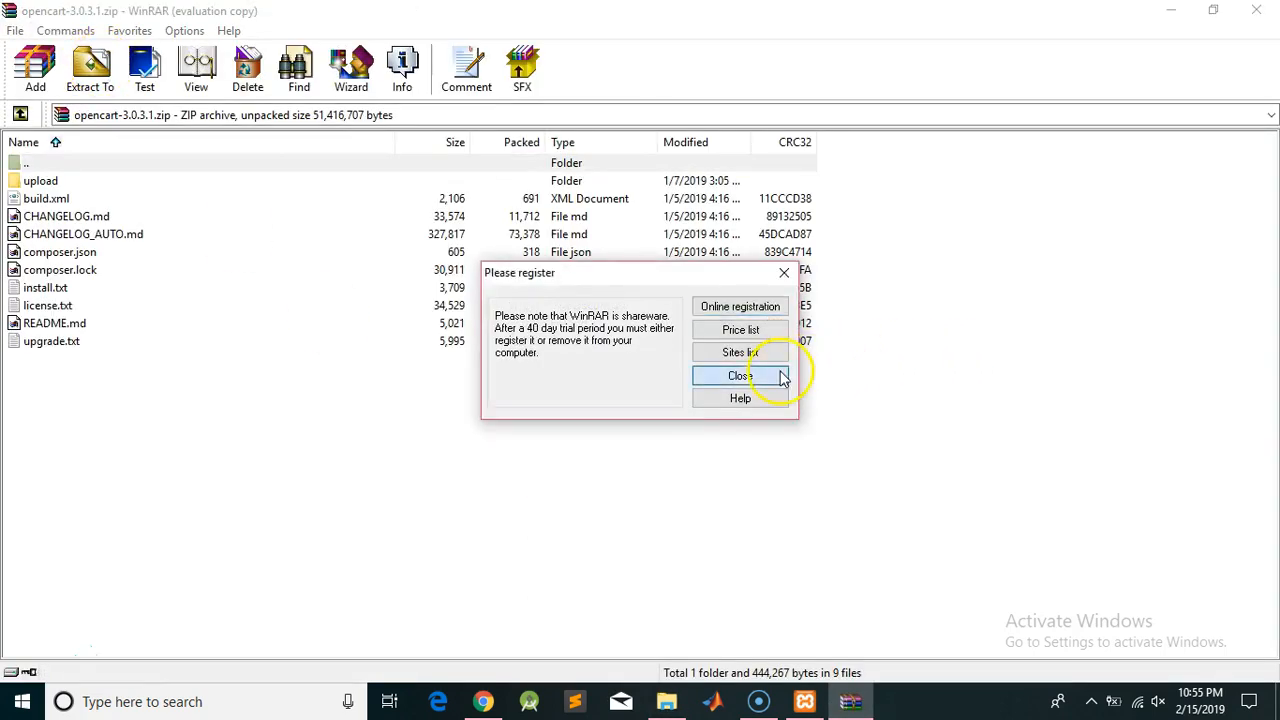
{"action": "left_click", "coordinate": [87, 80]}
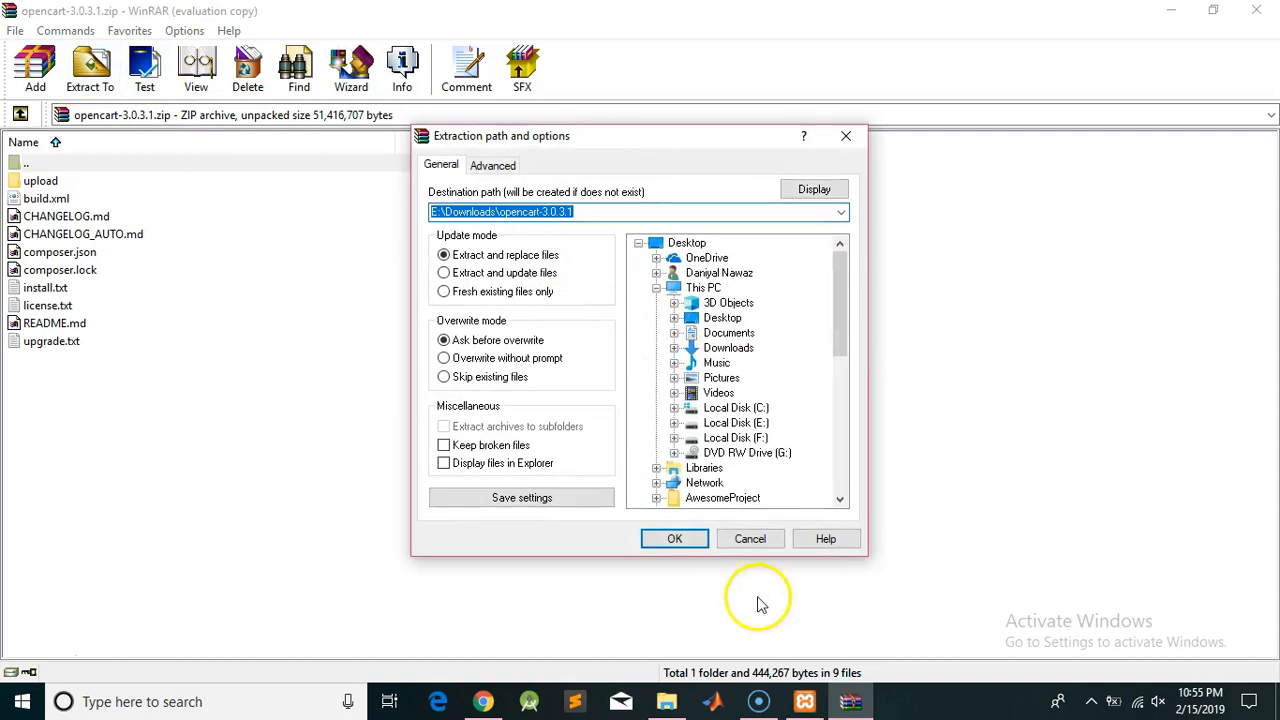
{"action": "left_click", "coordinate": [672, 539]}
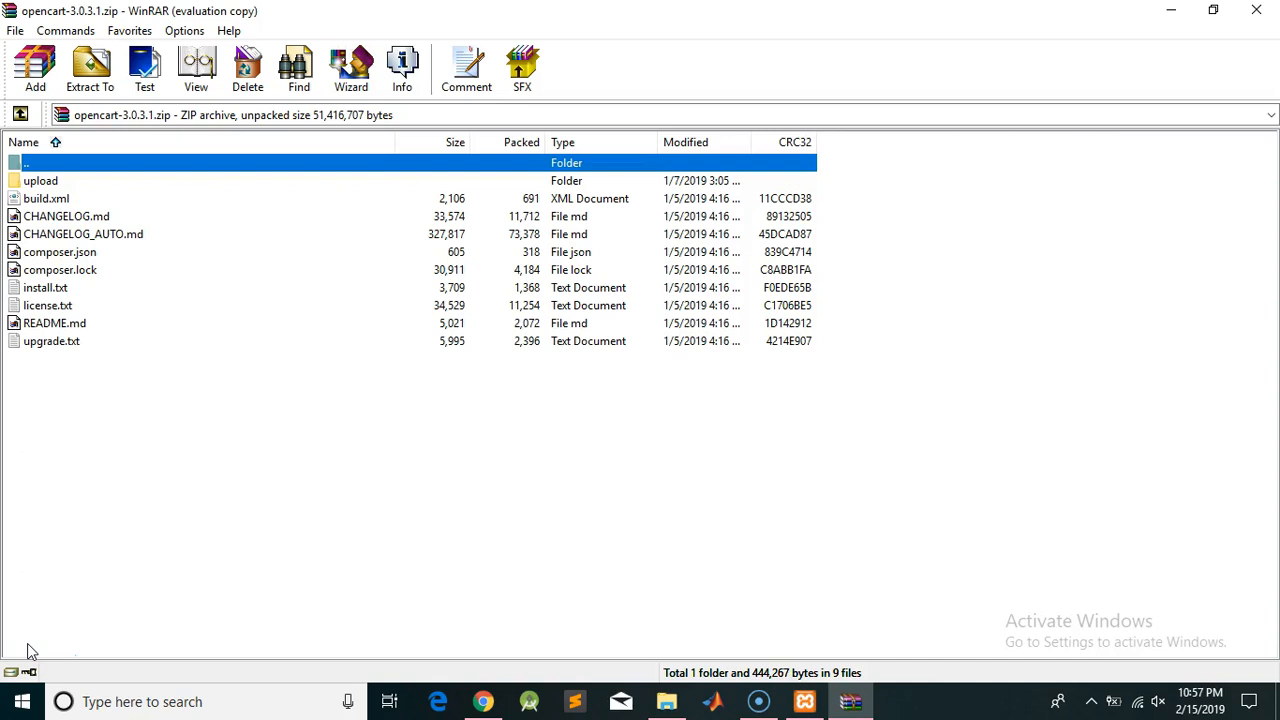
{"action": "left_click", "coordinate": [1256, 10]}
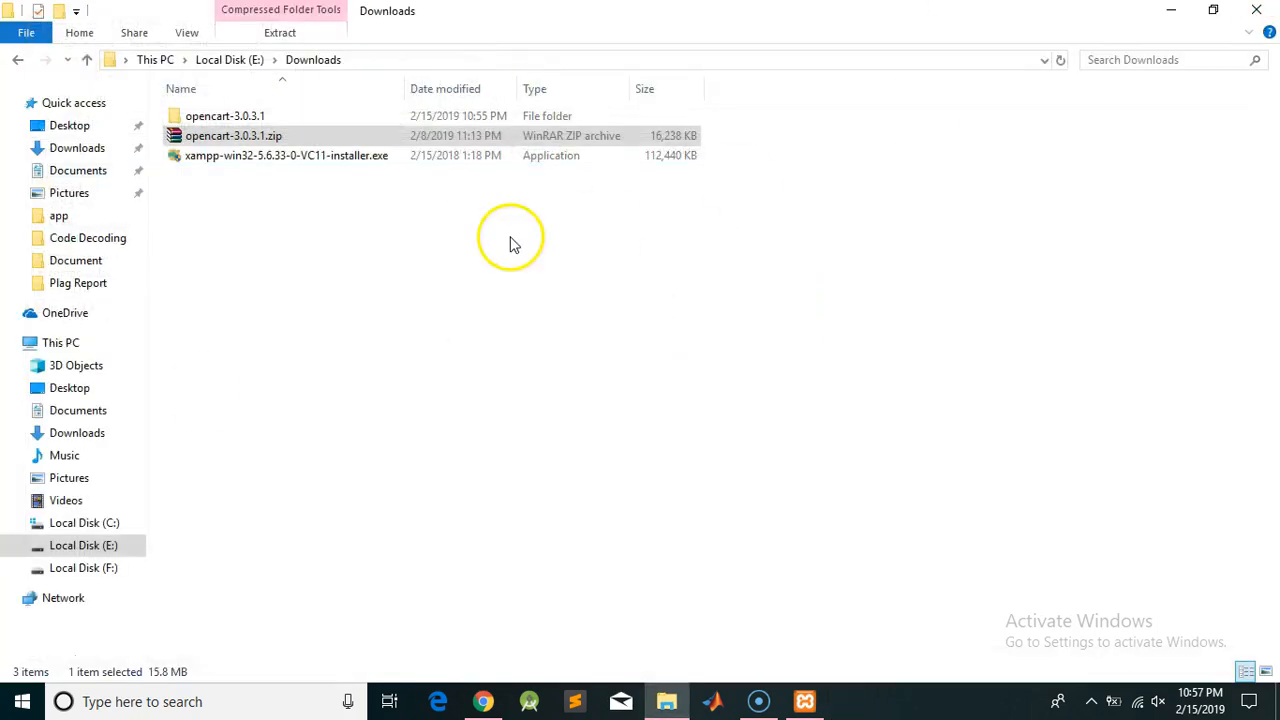
Go into the opencart-3.0.3.1 folder and then its upload subfolder
{"action": "double_click", "coordinate": [226, 118]}
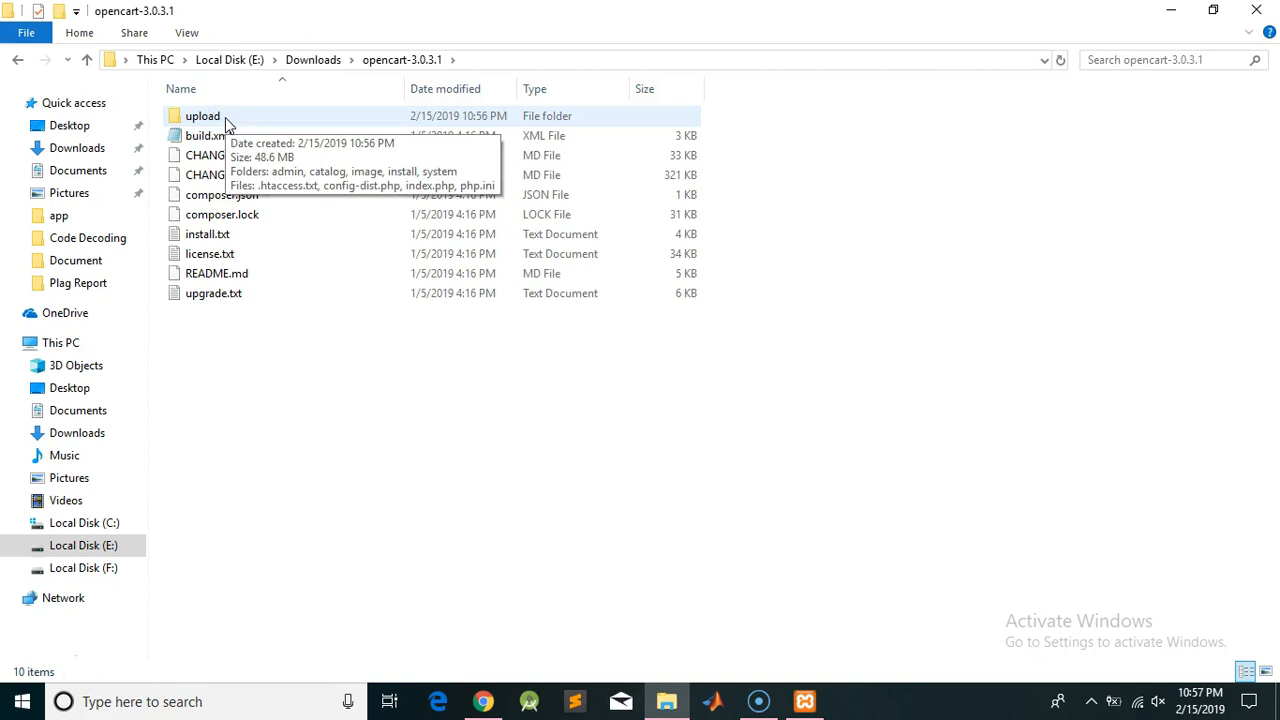
{"action": "double_click", "coordinate": [225, 117]}
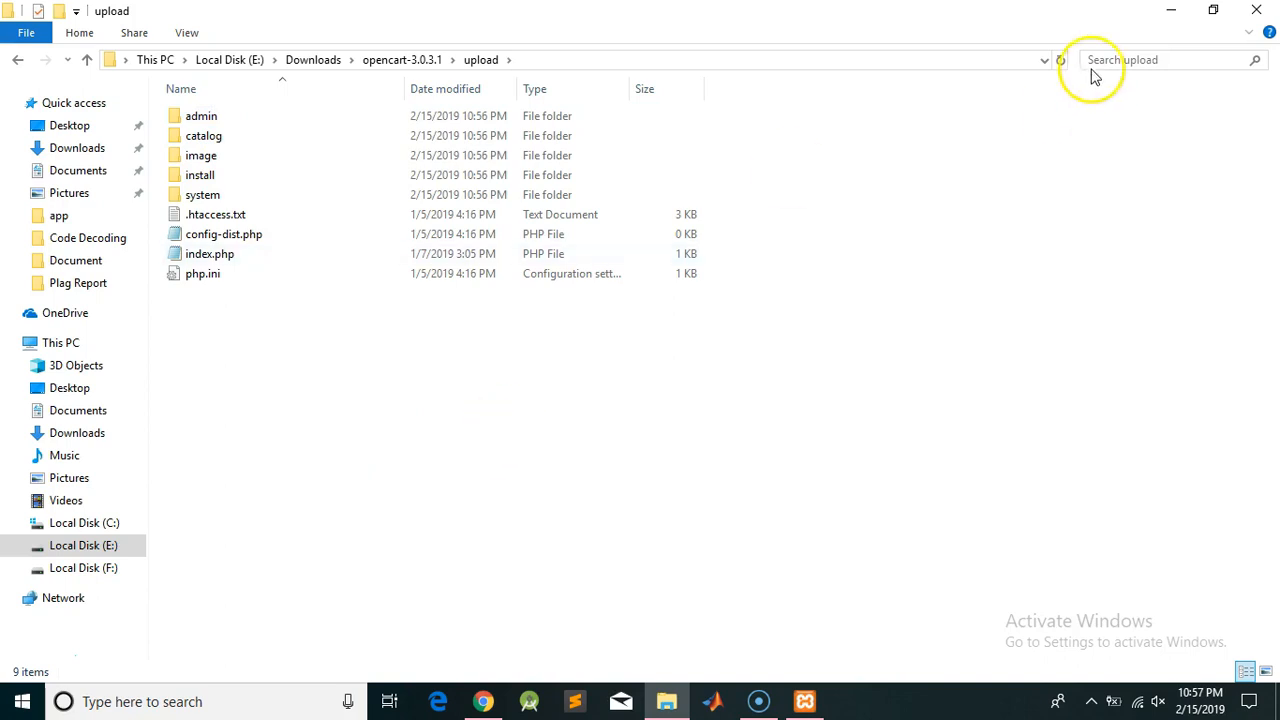
Show the localhost:4040/dashboard/ page in Chrome, then bring the XAMPP Control Panel back on top
{"action": "left_click", "coordinate": [1171, 10]}
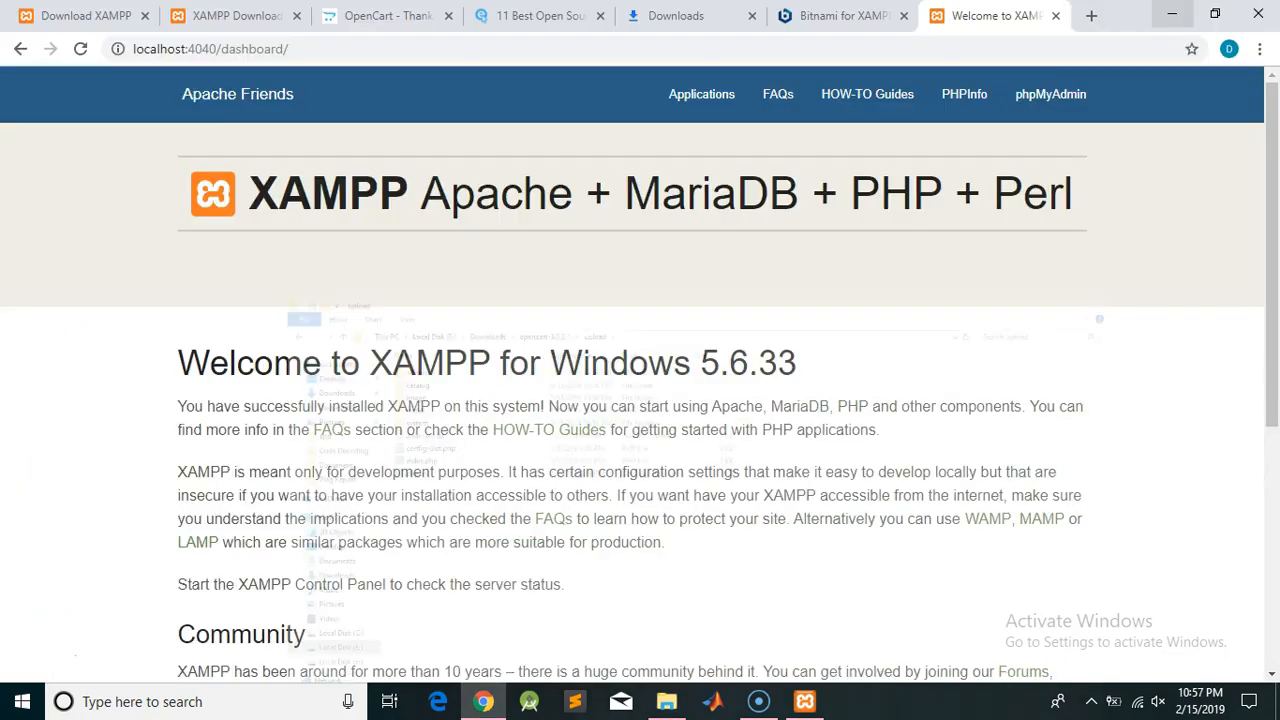
{"action": "left_click", "coordinate": [805, 697]}
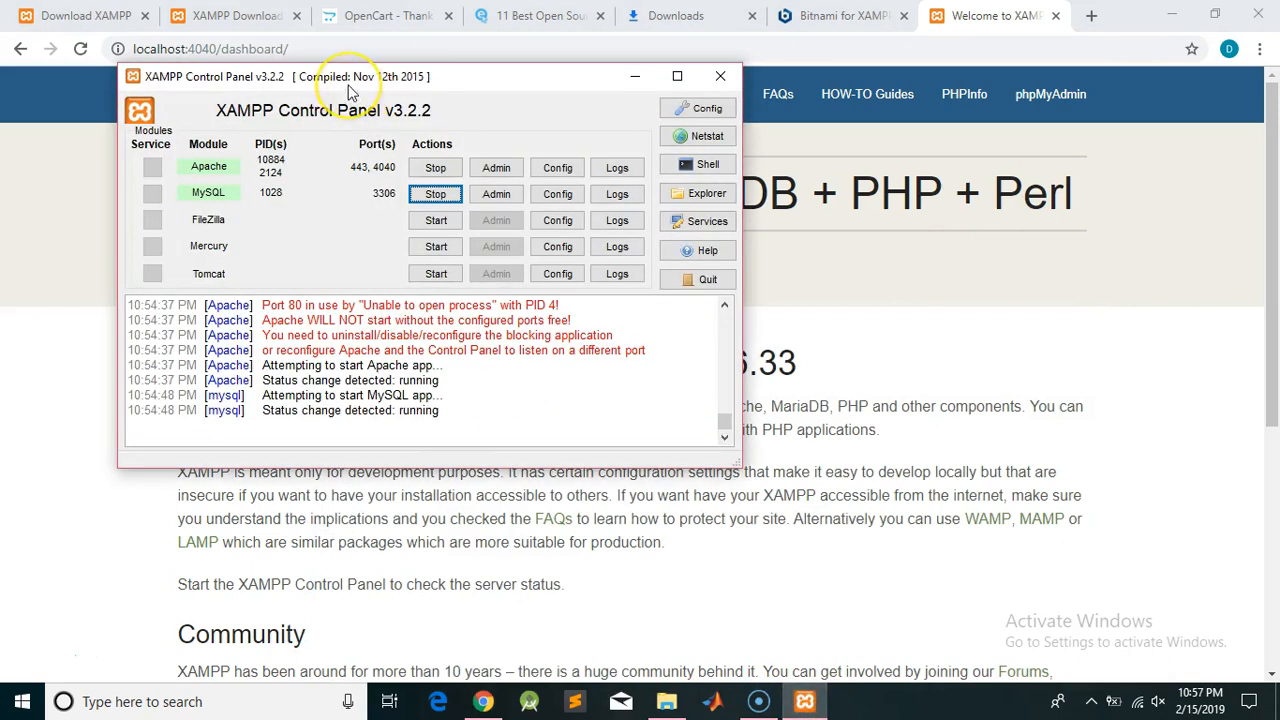
{"action": "left_click", "coordinate": [634, 77]}
{"action": "left_click_drag", "start_coordinate": [216, 48], "coordinate": [126, 48]}
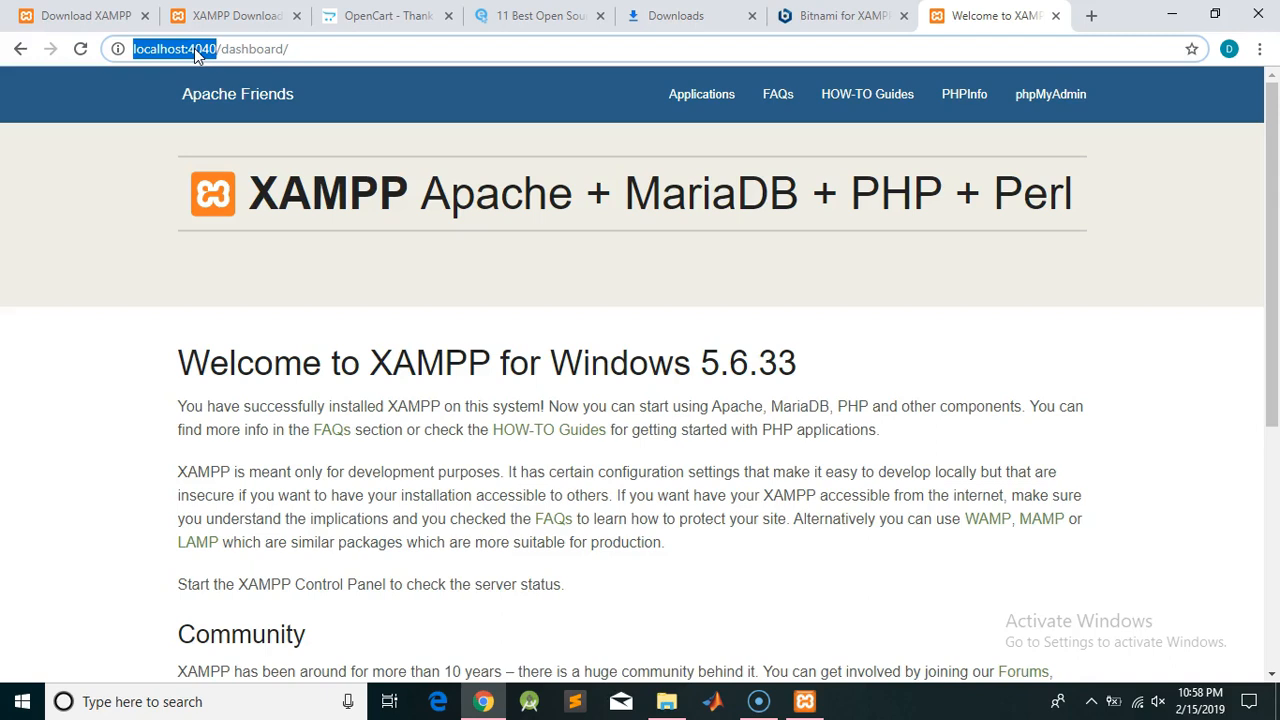
{"action": "left_click_drag", "start_coordinate": [222, 52], "coordinate": [288, 50]}
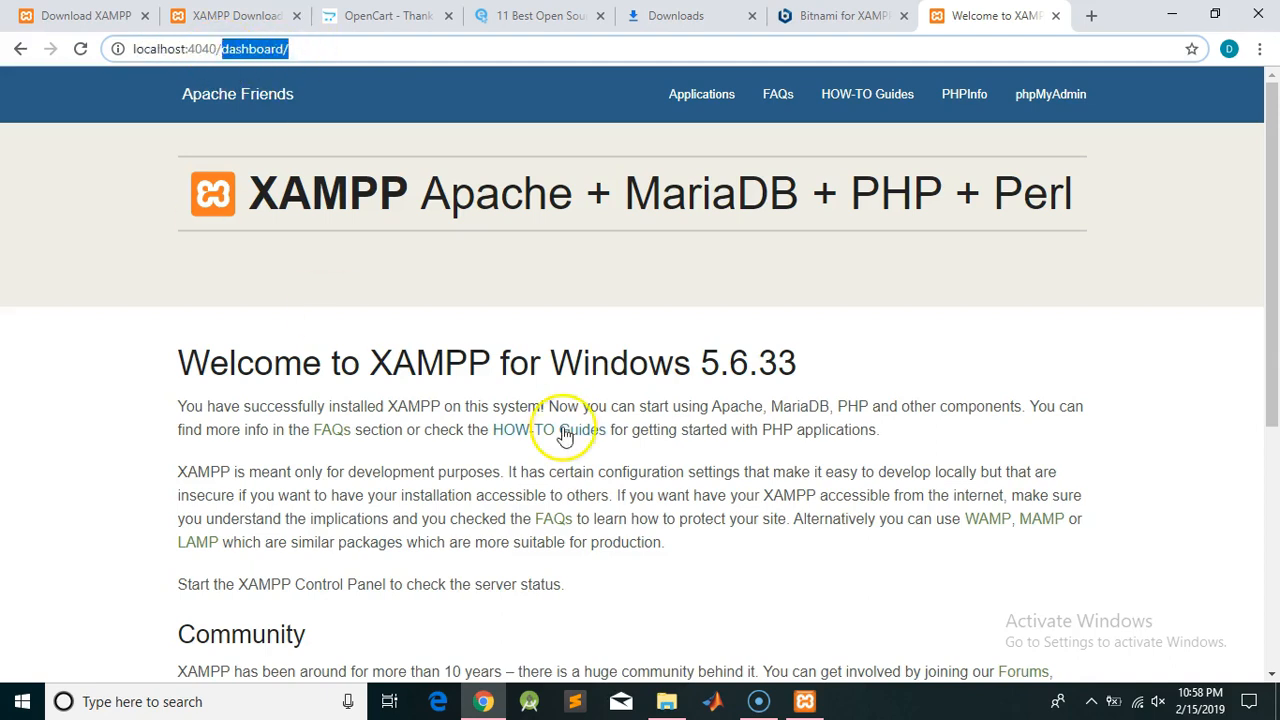
{"action": "left_click", "coordinate": [805, 701]}
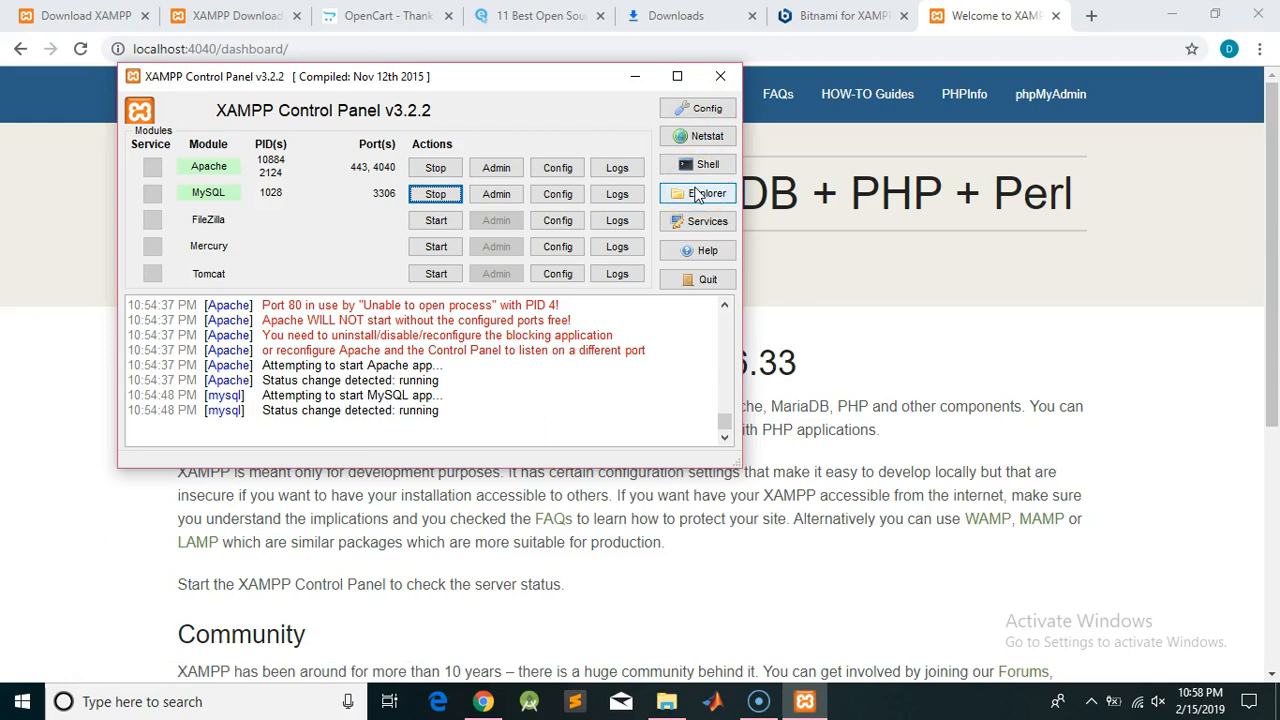
Open C:\xampp from the Control Panel, maximize the window, and go into htdocs
{"action": "left_click", "coordinate": [697, 195]}
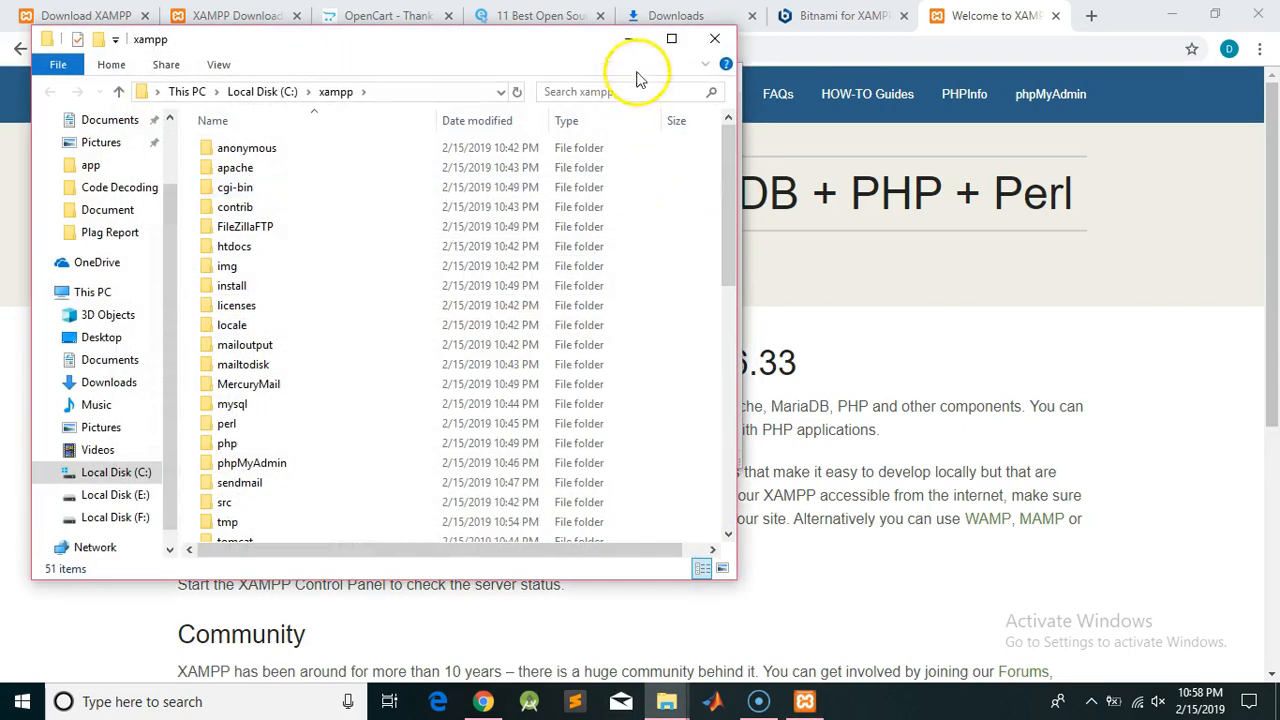
{"action": "left_click", "coordinate": [669, 39]}
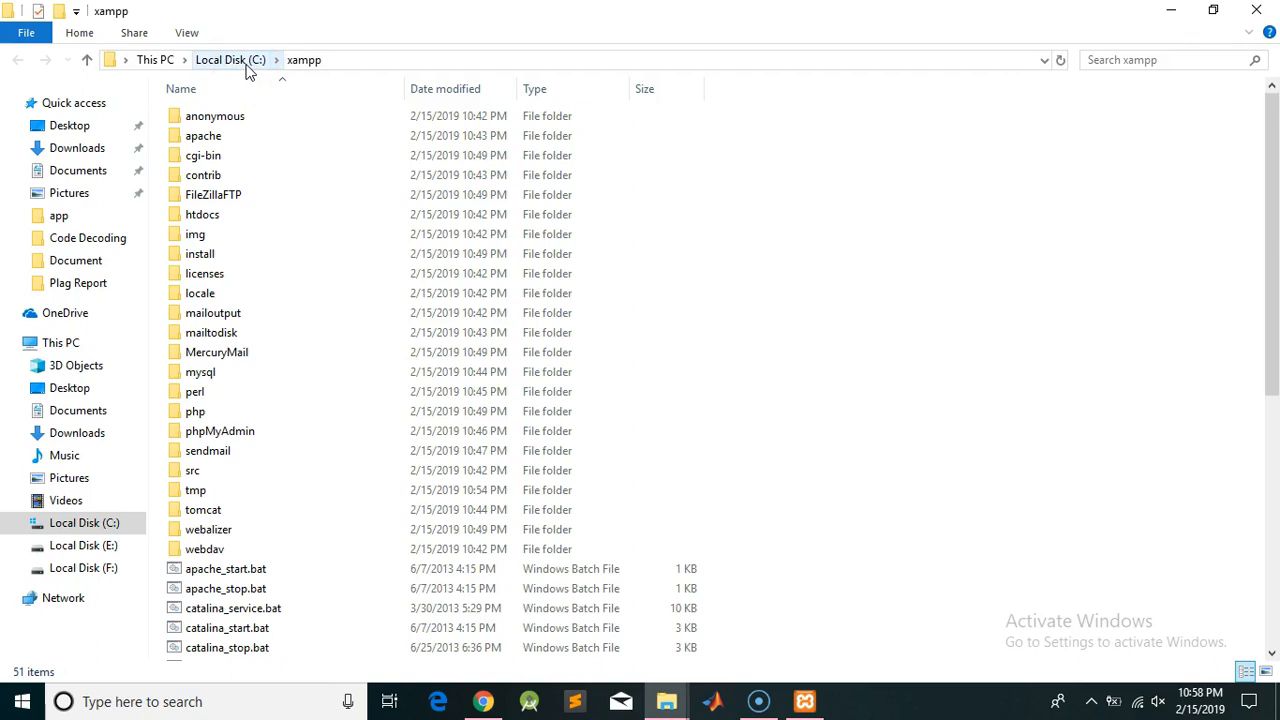
{"action": "left_click", "coordinate": [240, 276]}
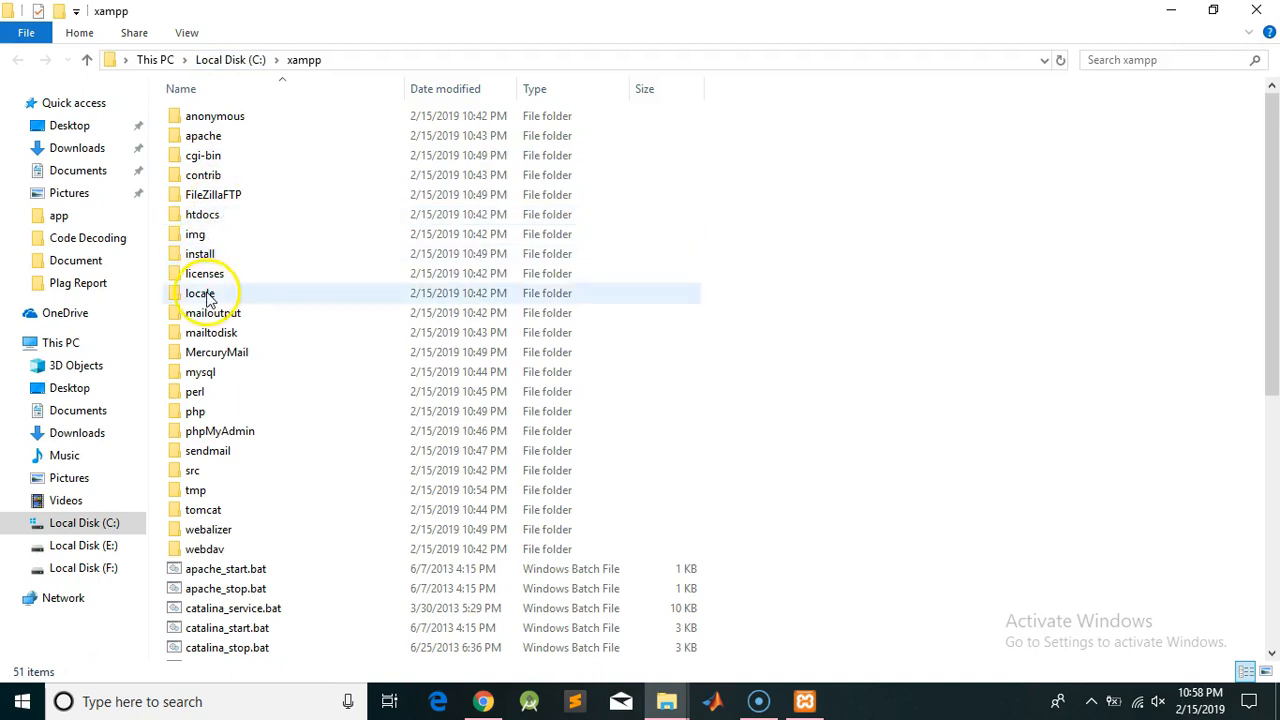
{"action": "double_click", "coordinate": [224, 218]}
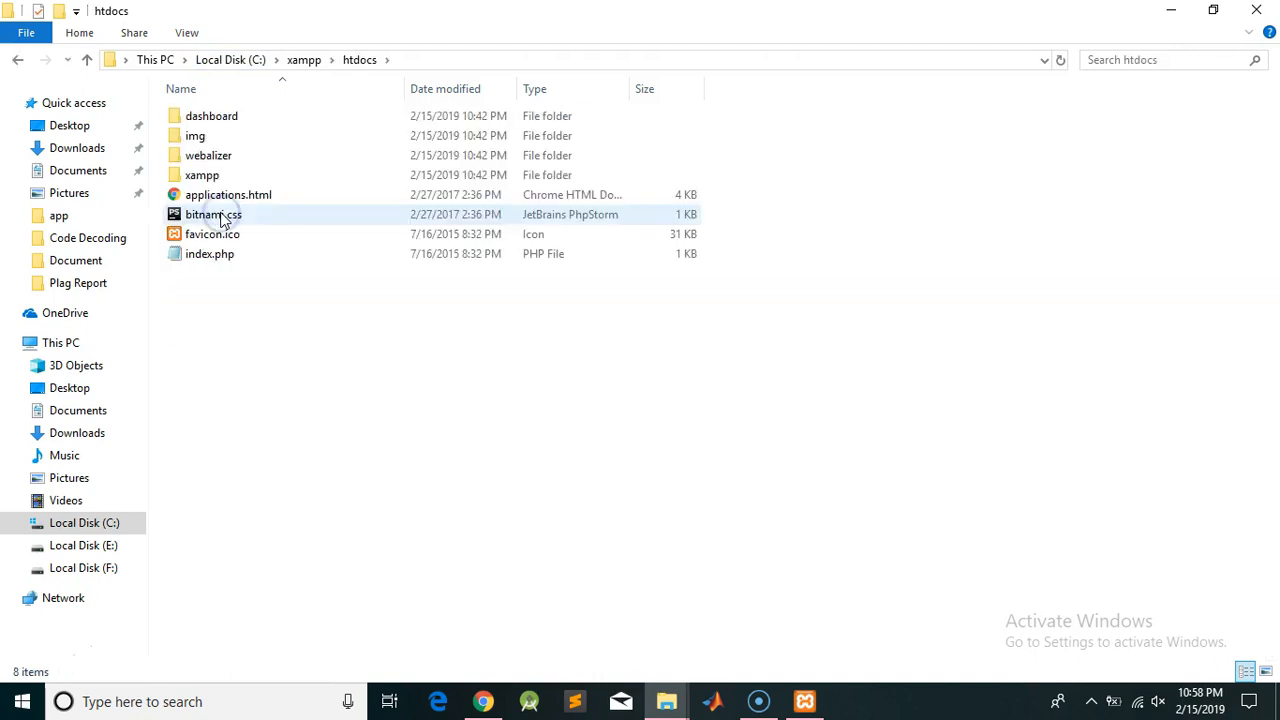
{"action": "left_click", "coordinate": [213, 118]}
{"action": "left_click", "coordinate": [483, 701]}
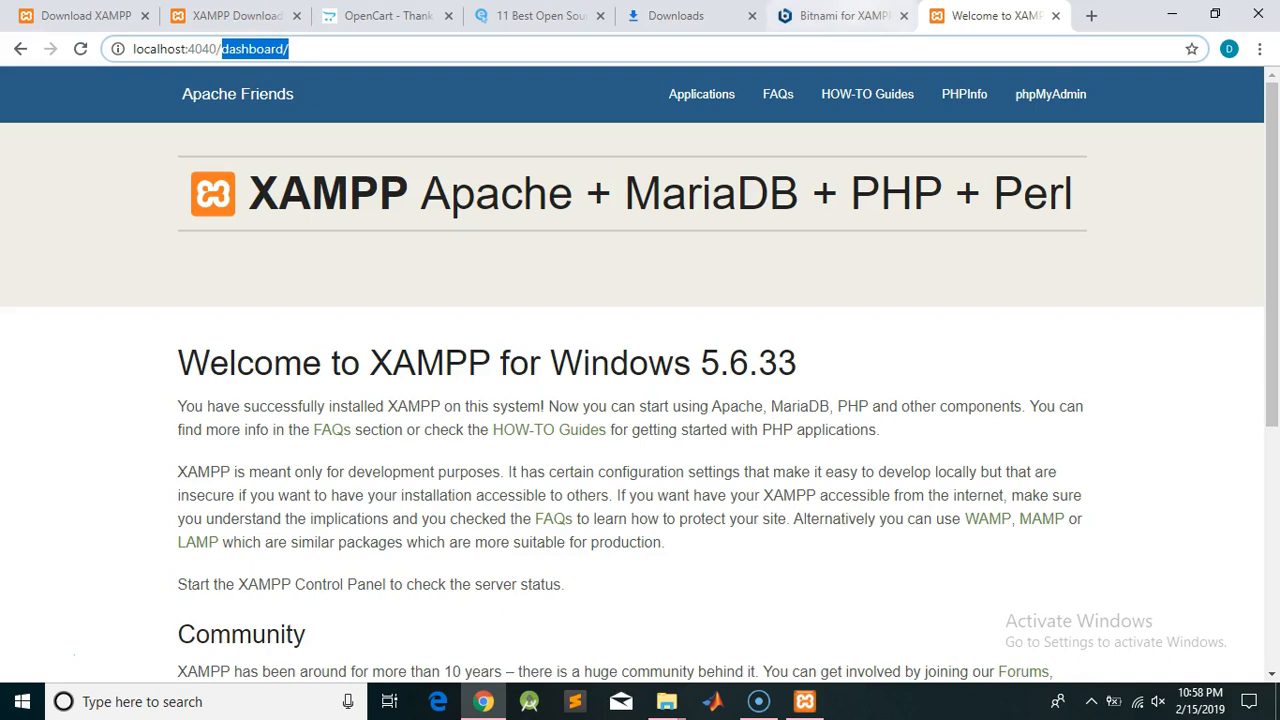
{"action": "left_click", "coordinate": [1171, 15]}
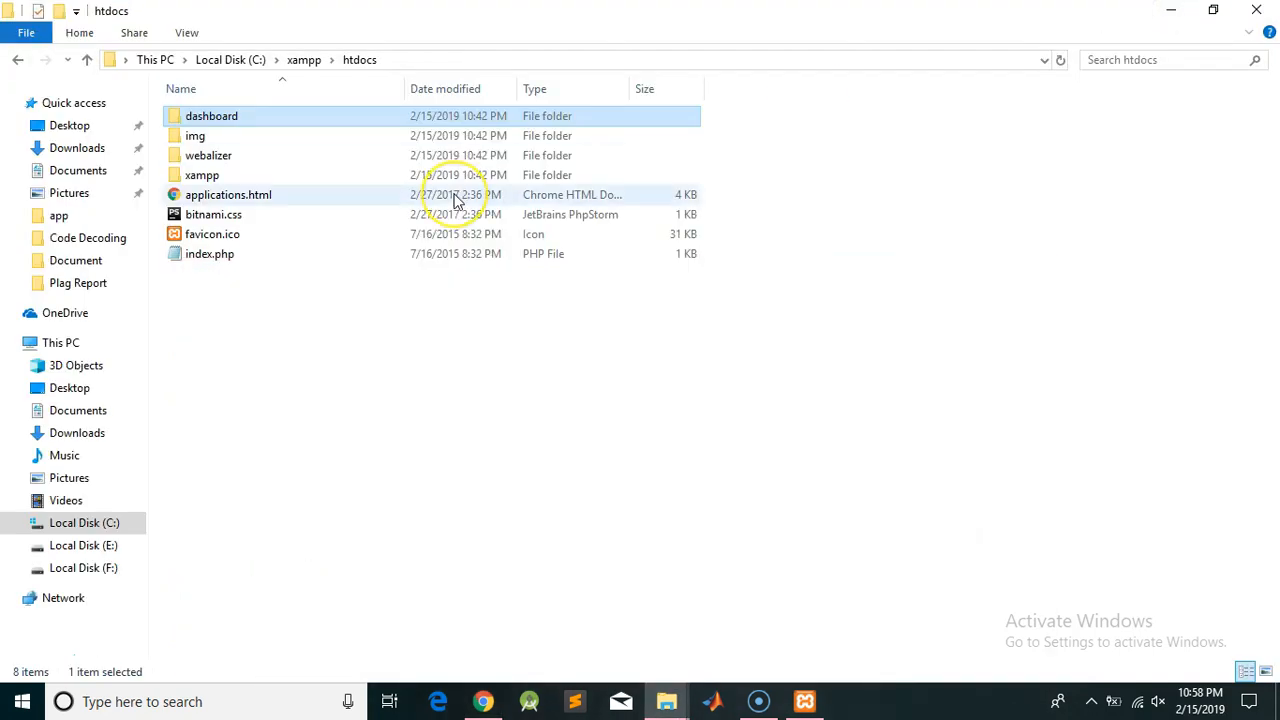
{"action": "left_click", "coordinate": [417, 357]}
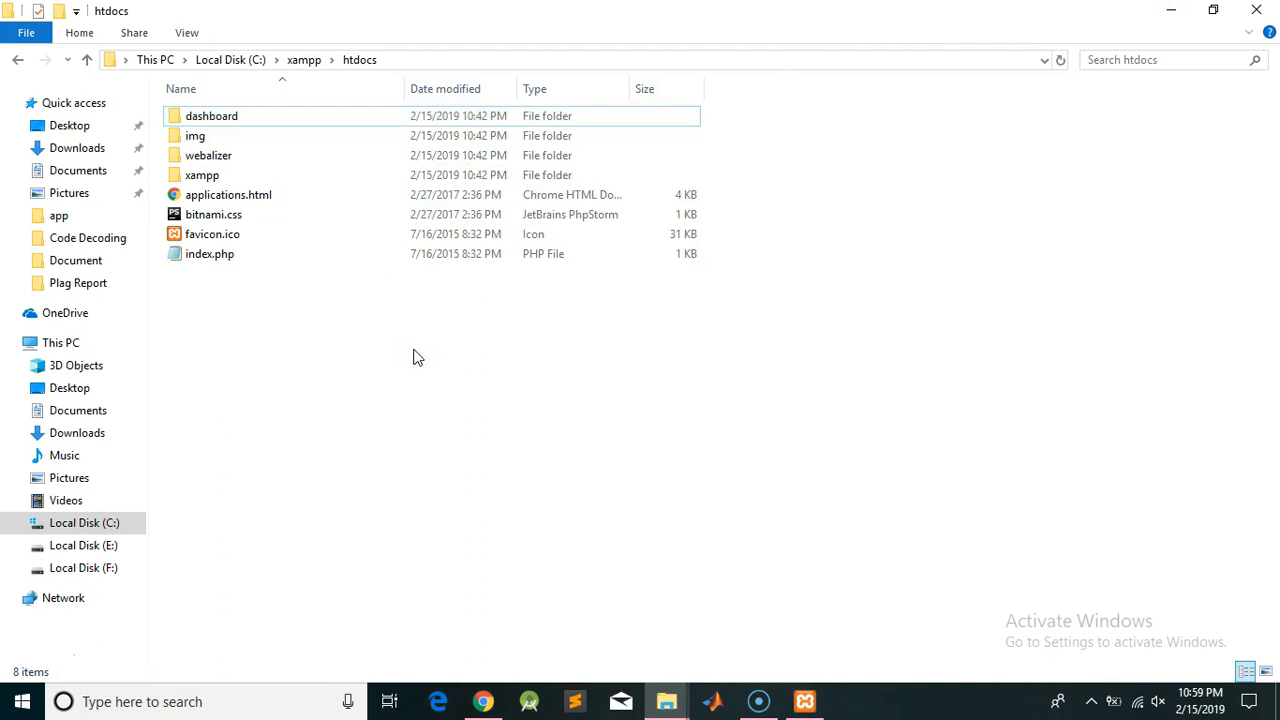
Create a new folder named E-Store in htdocs and open it
{"action": "right_click", "coordinate": [417, 357]}
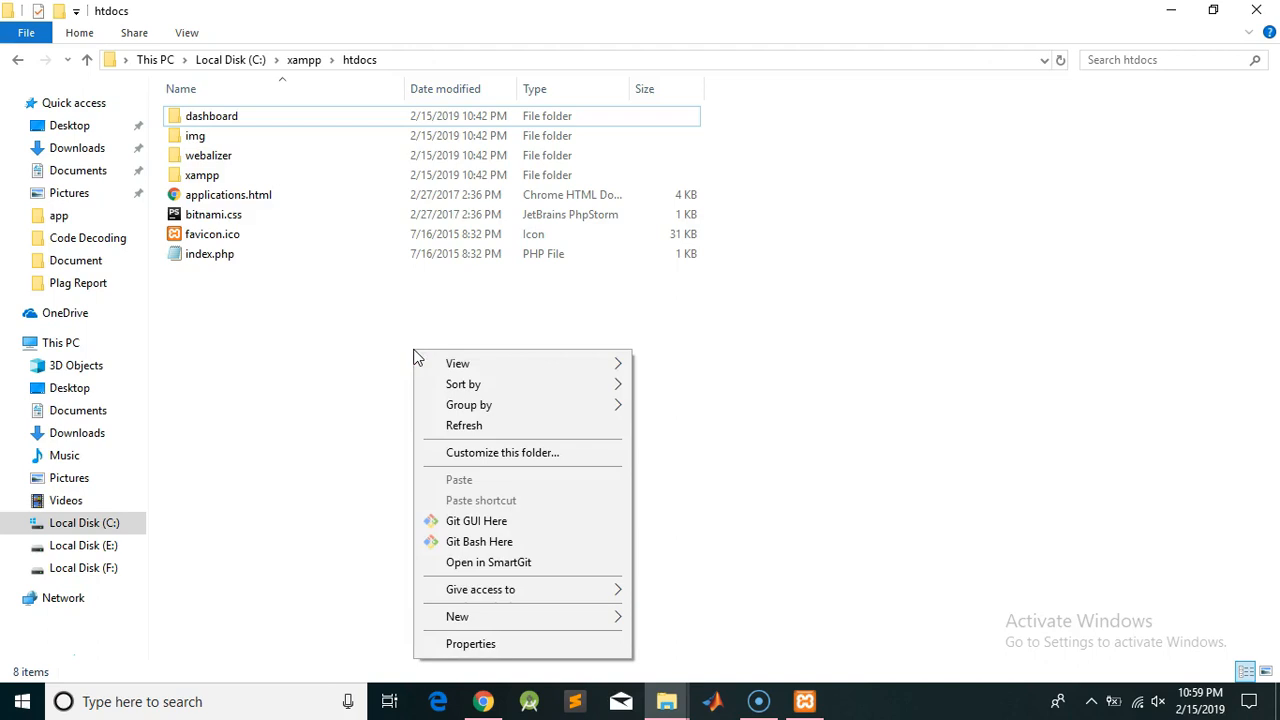
{"action": "mouse_move", "coordinate": [567, 622]}
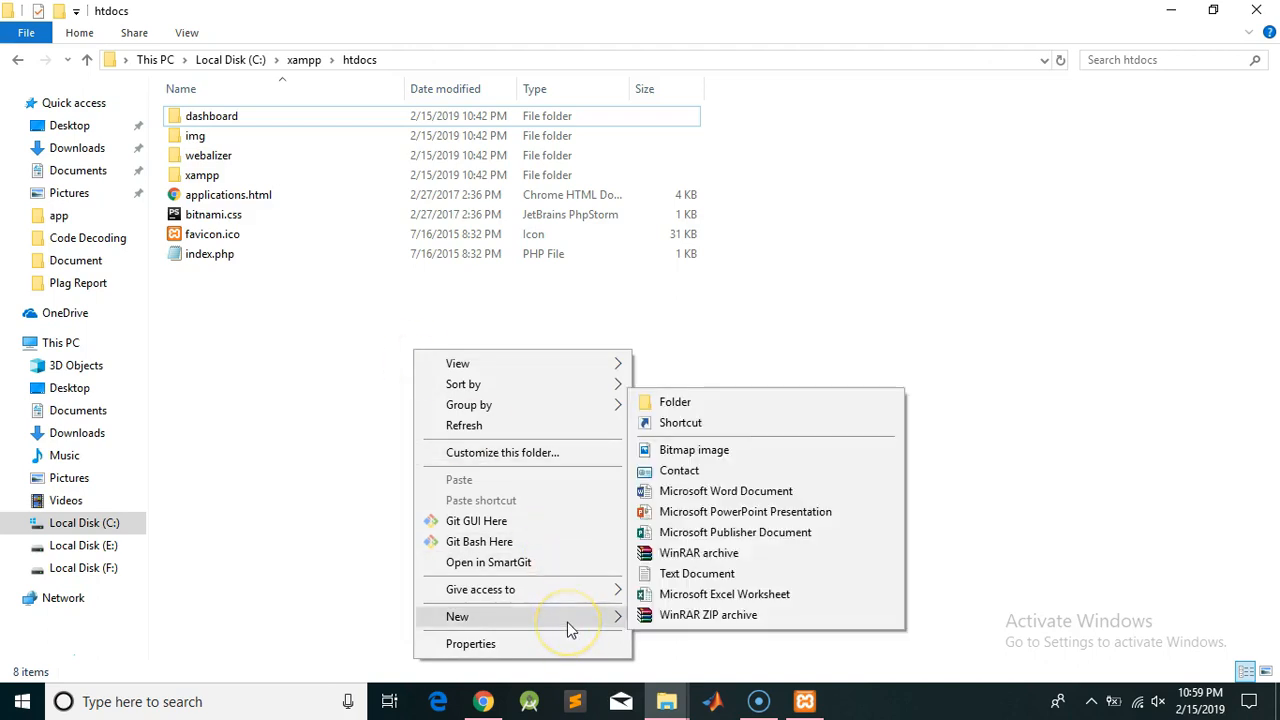
{"action": "left_click", "coordinate": [711, 401]}
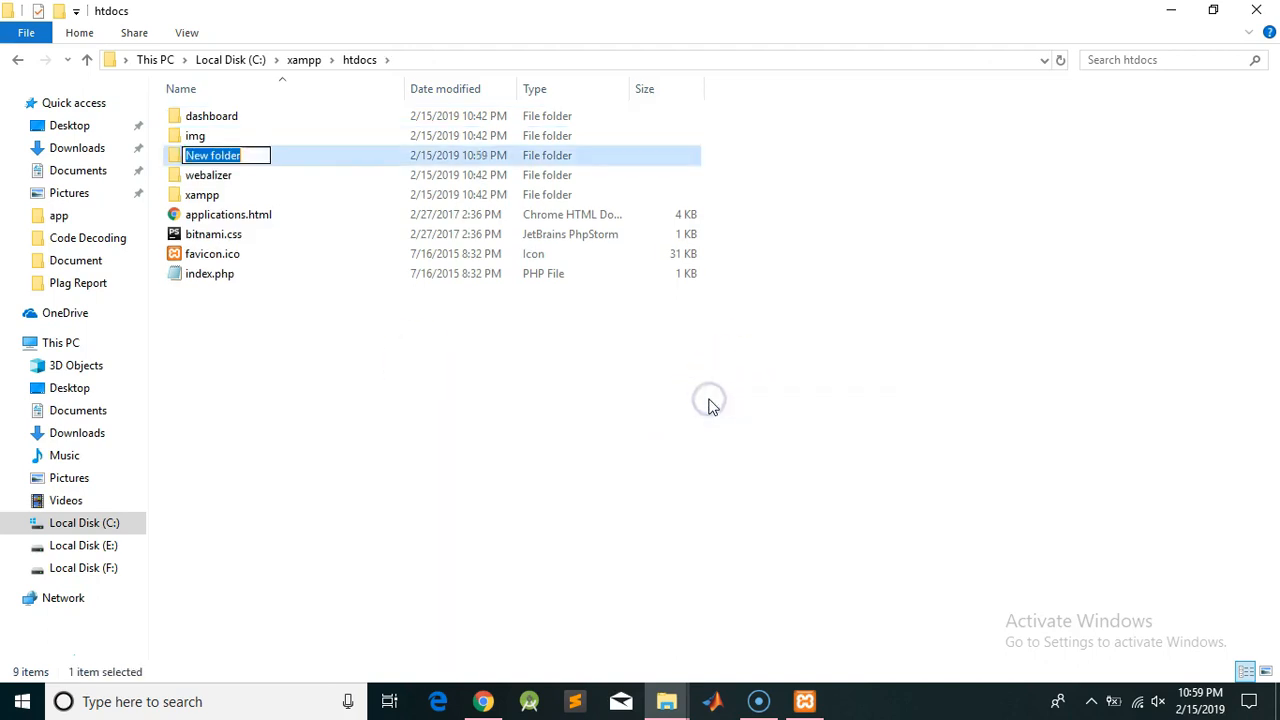
{"action": "type", "text": "E-Store"}
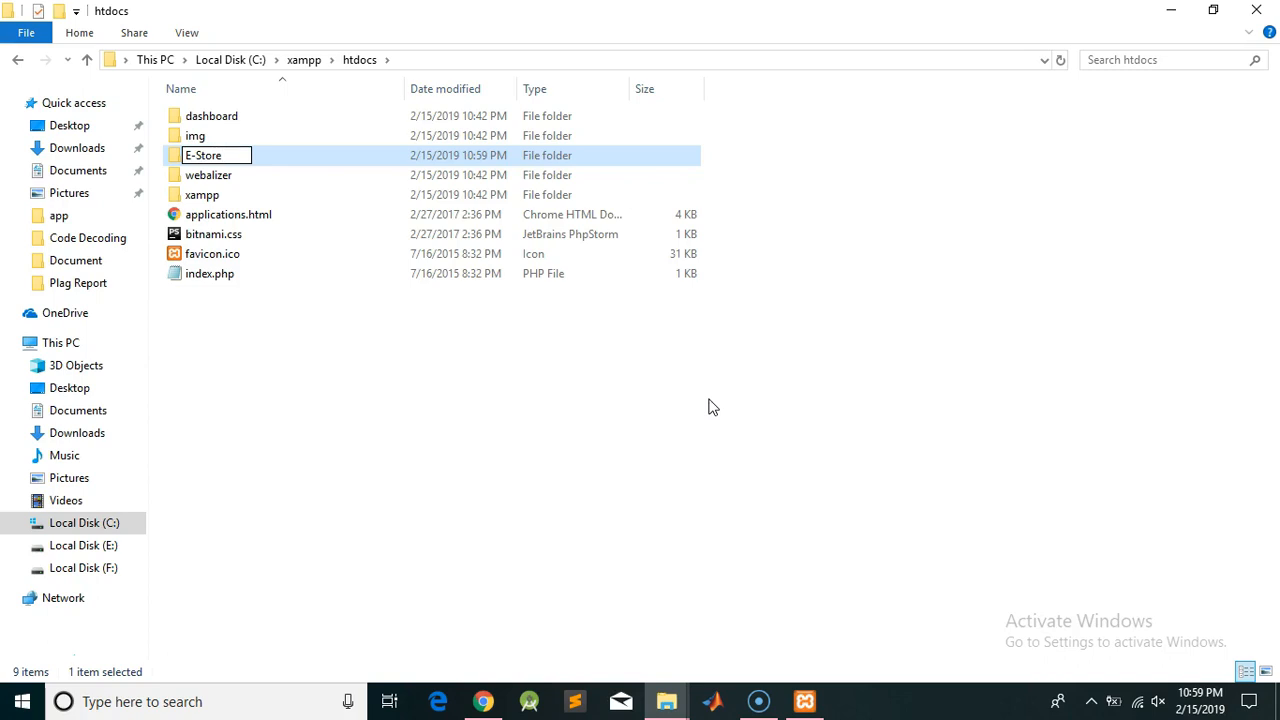
{"action": "key", "text": "Return"}
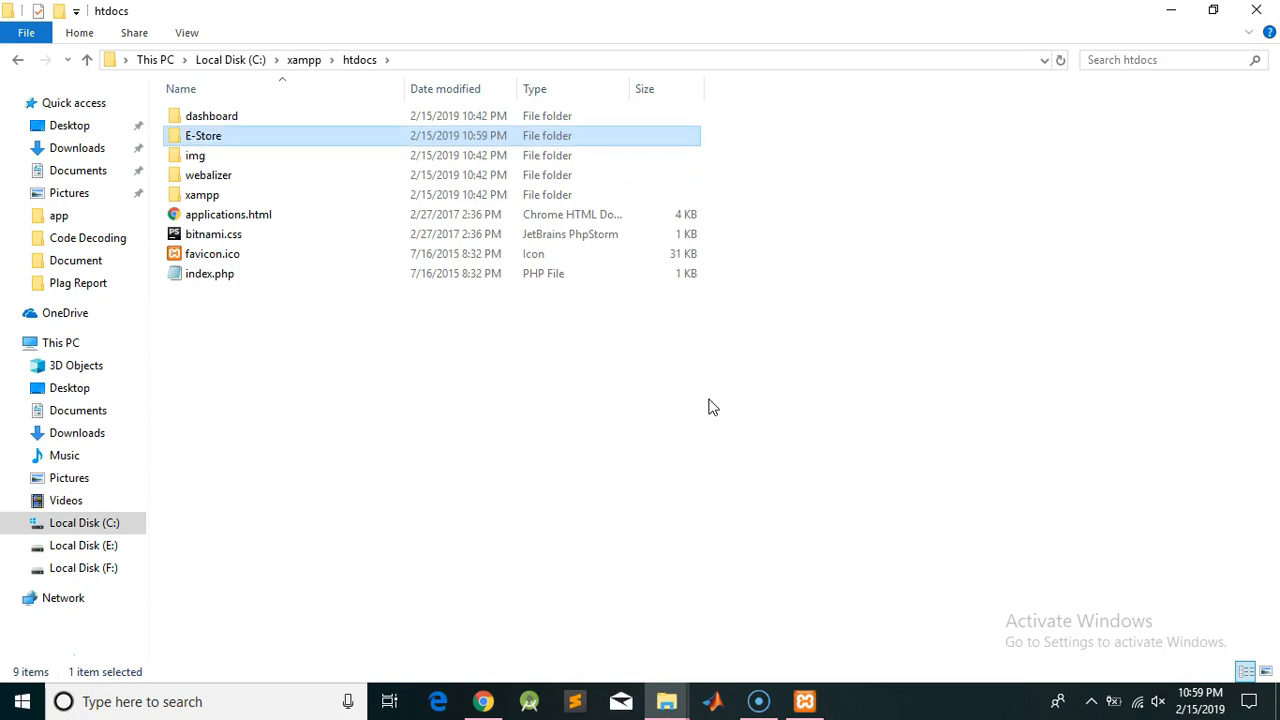
{"action": "double_click", "coordinate": [203, 137]}
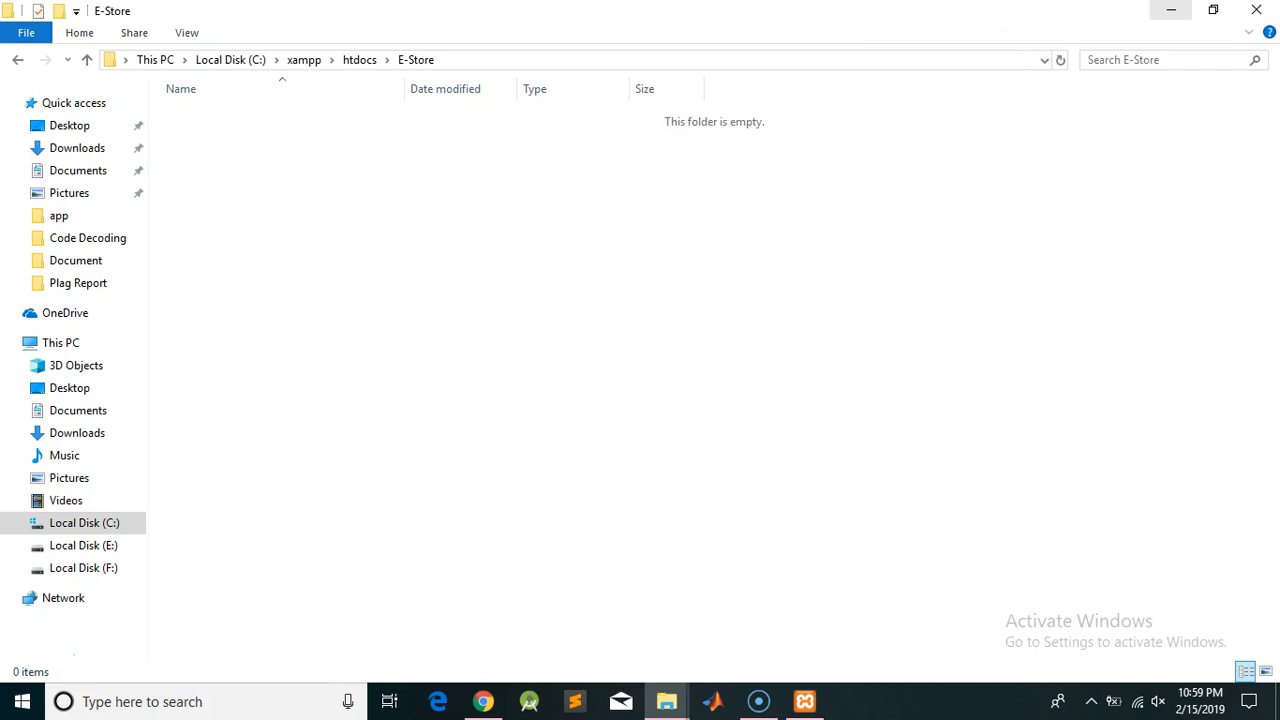
Copy all items from the OpenCart upload folder and paste them into E-Store
{"action": "left_click", "coordinate": [1171, 10]}
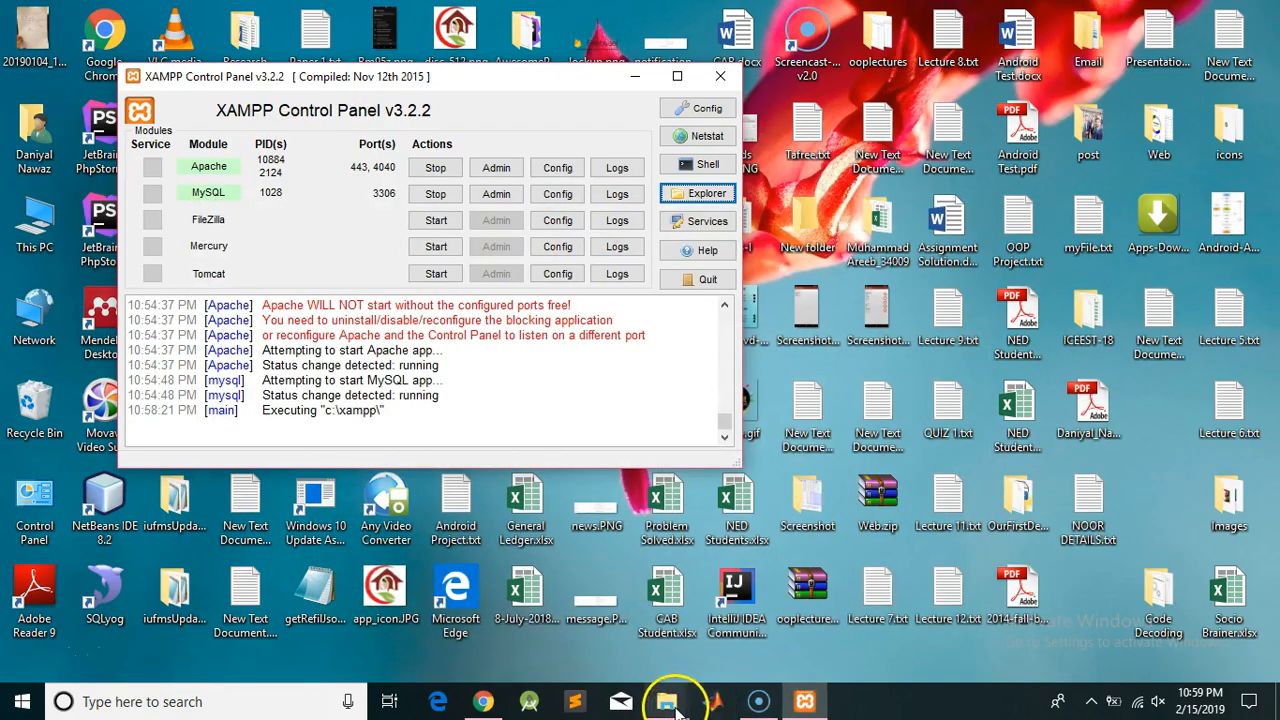
{"action": "mouse_move", "coordinate": [666, 700]}
{"action": "left_click", "coordinate": [617, 638]}
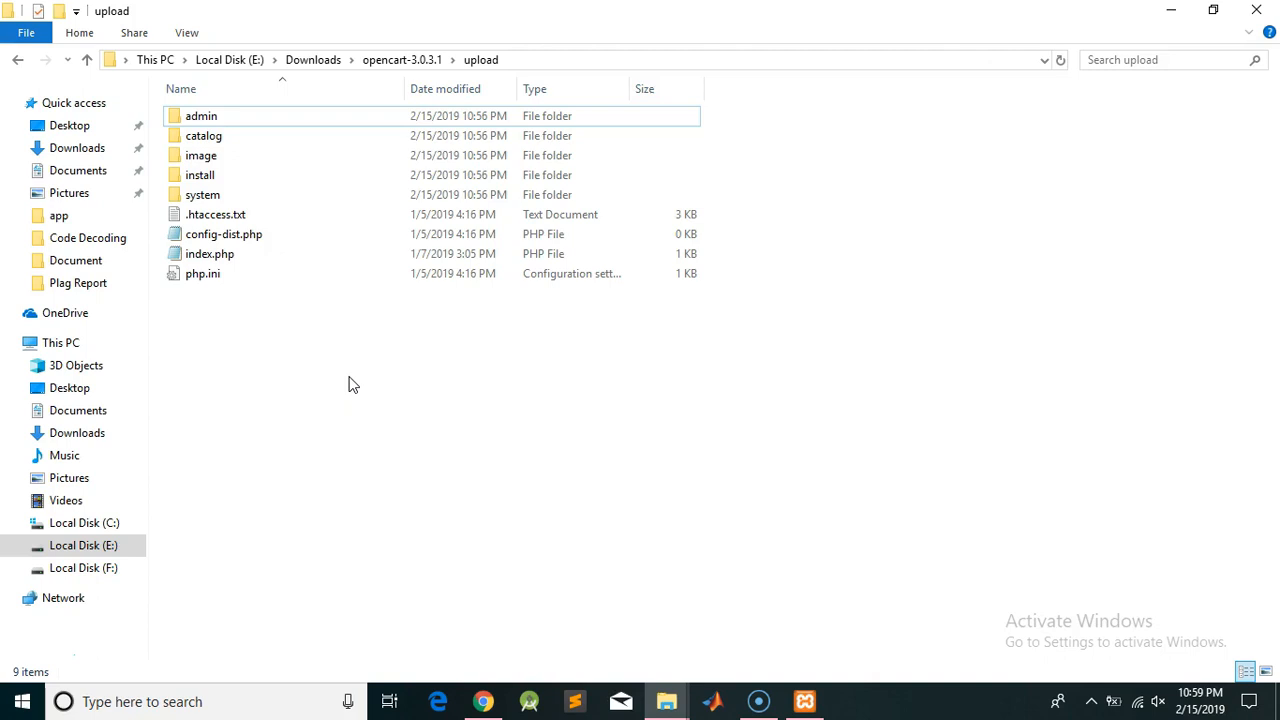
{"action": "key", "text": "ctrl+a"}
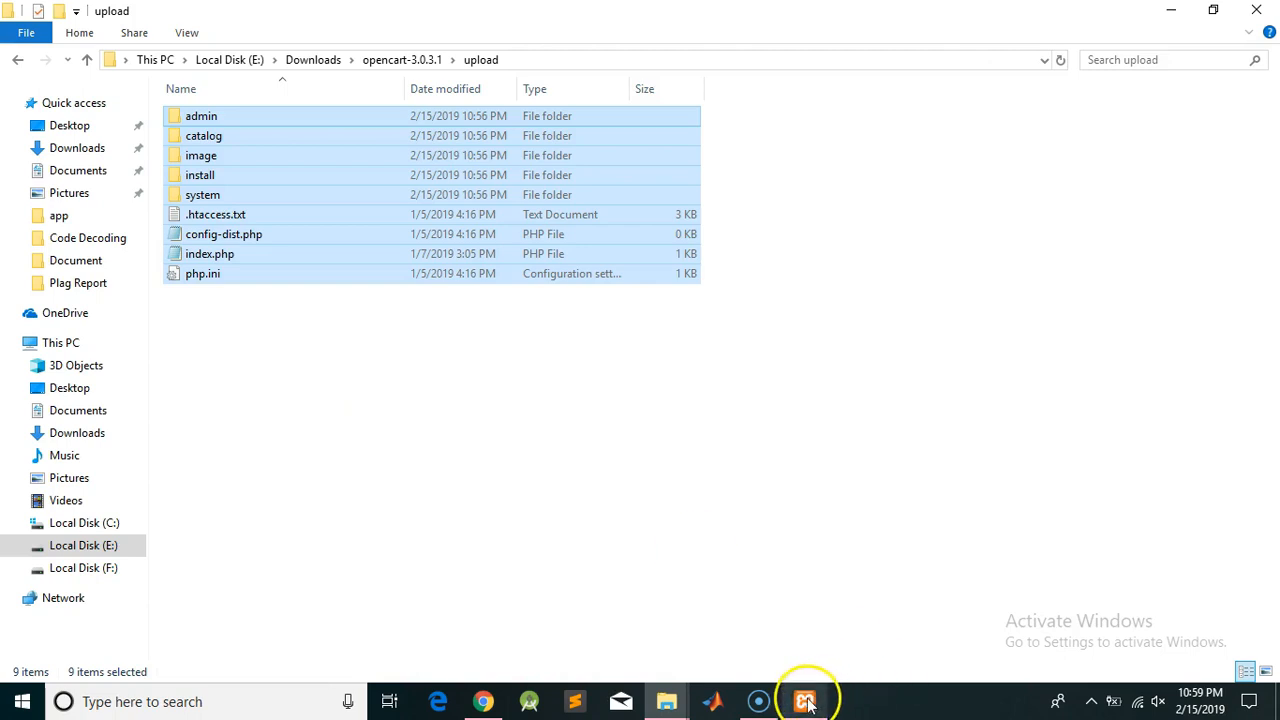
{"action": "mouse_move", "coordinate": [668, 705]}
{"action": "left_click", "coordinate": [732, 615]}
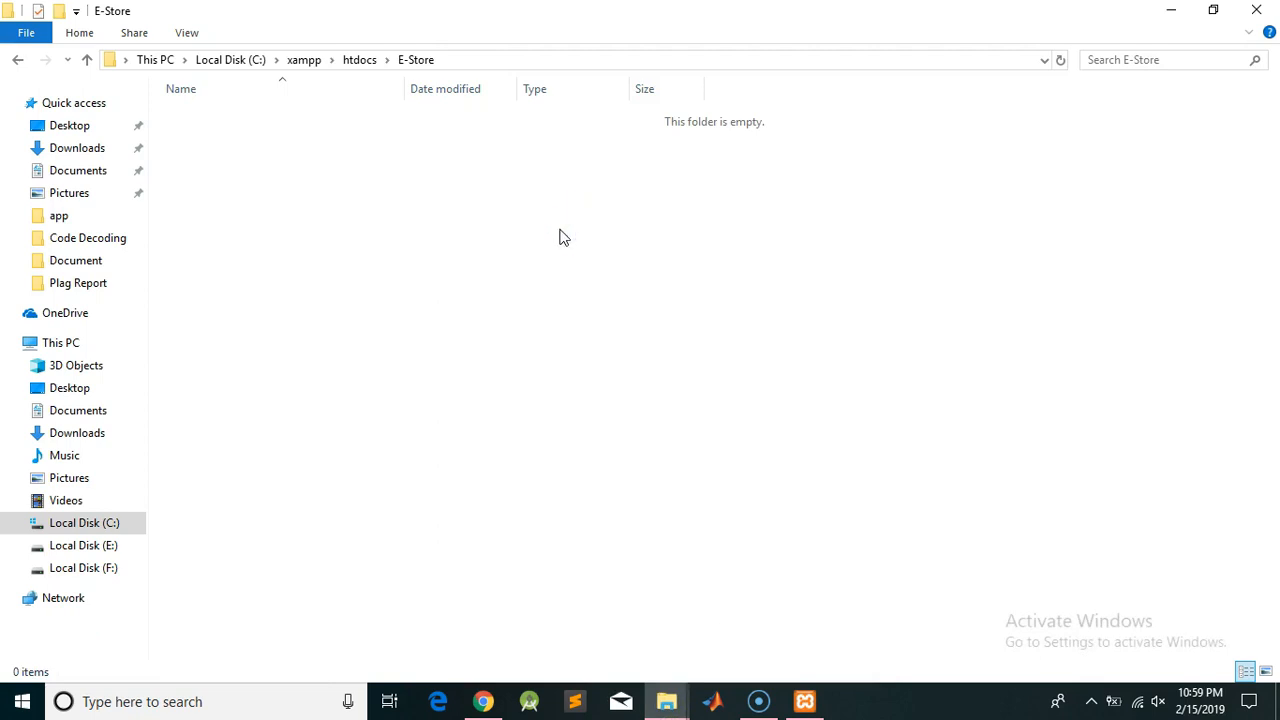
{"action": "key", "text": "ctrl+v"}
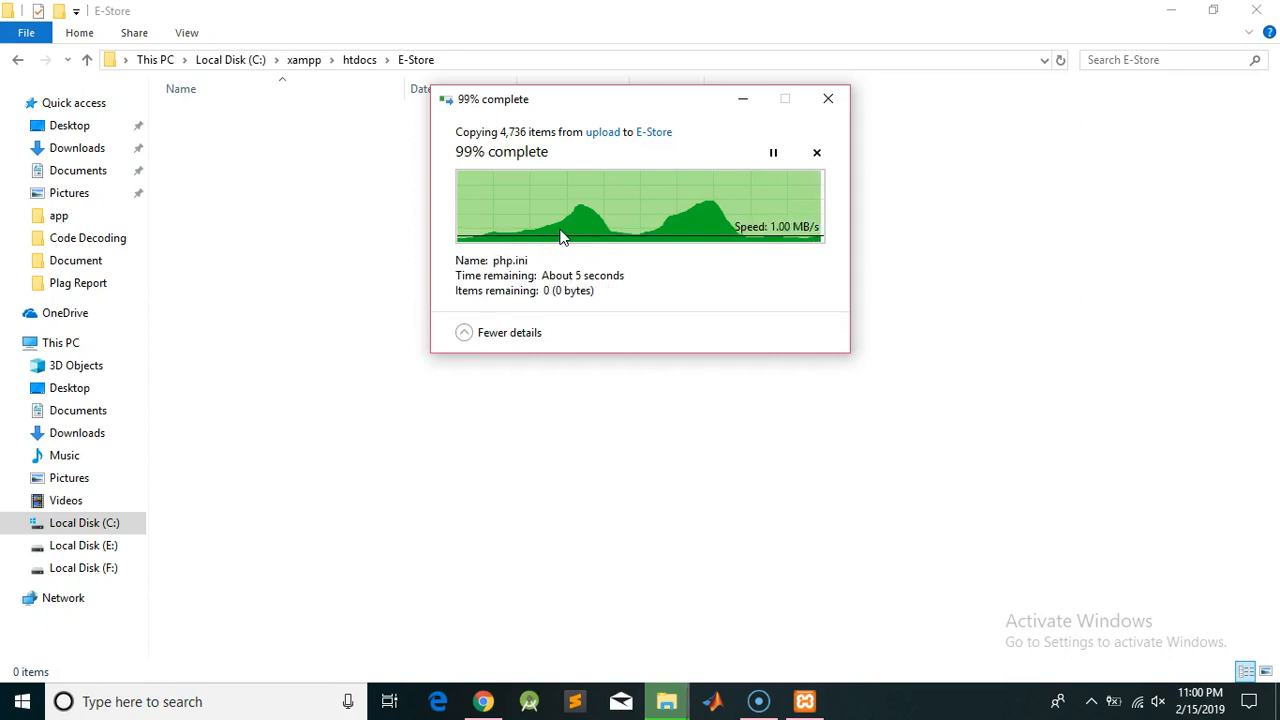
{"action": "left_click", "coordinate": [244, 346]}
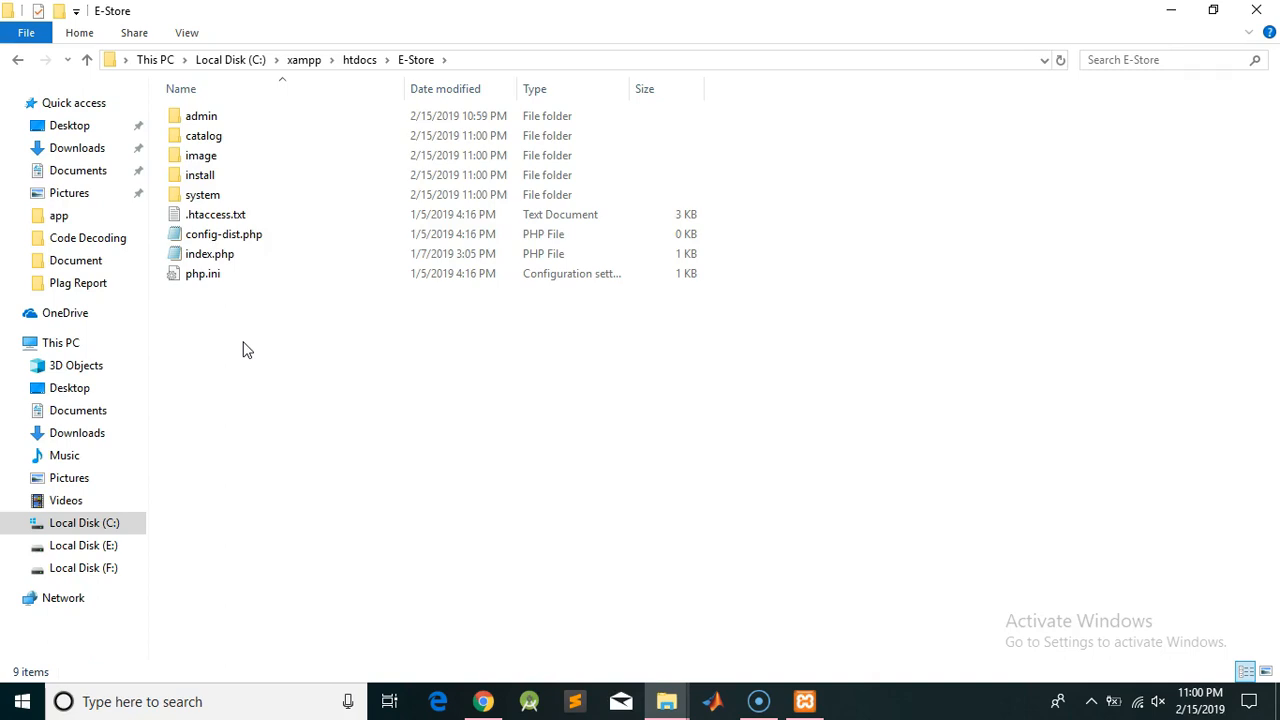
Rename E-Store's config-dist.php to config.php
{"action": "left_click", "coordinate": [275, 244]}
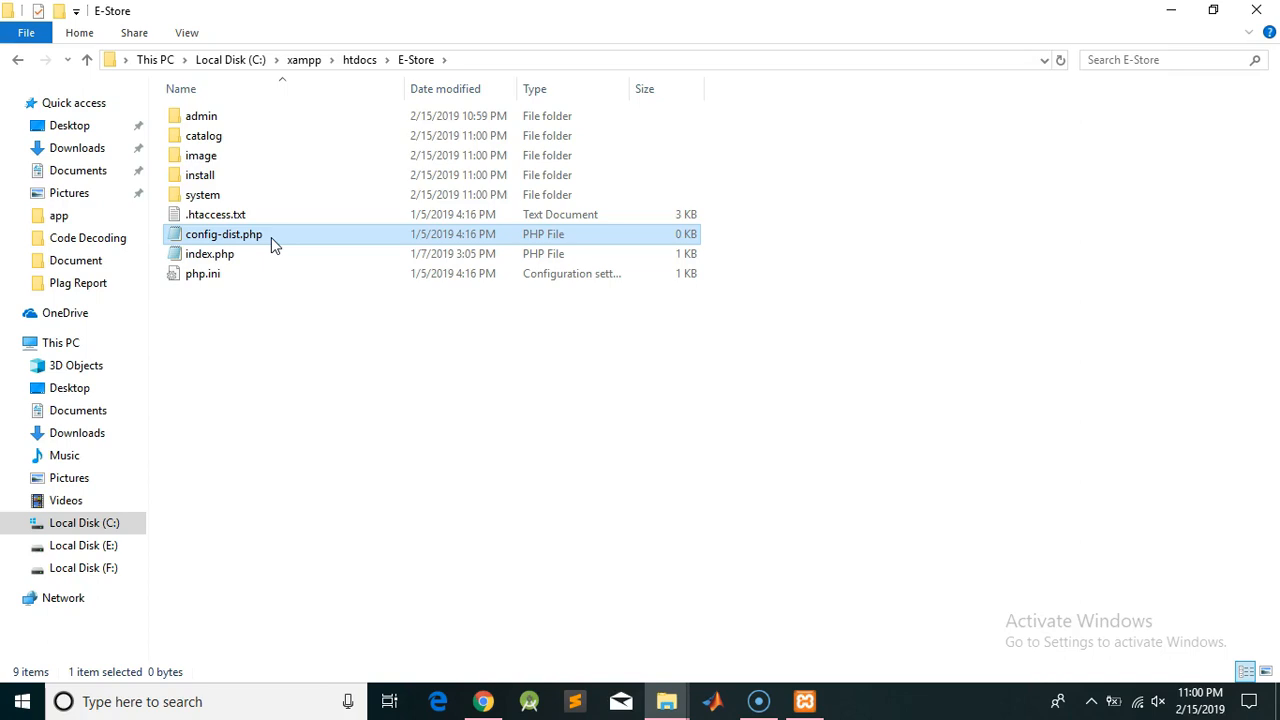
{"action": "right_click", "coordinate": [271, 237]}
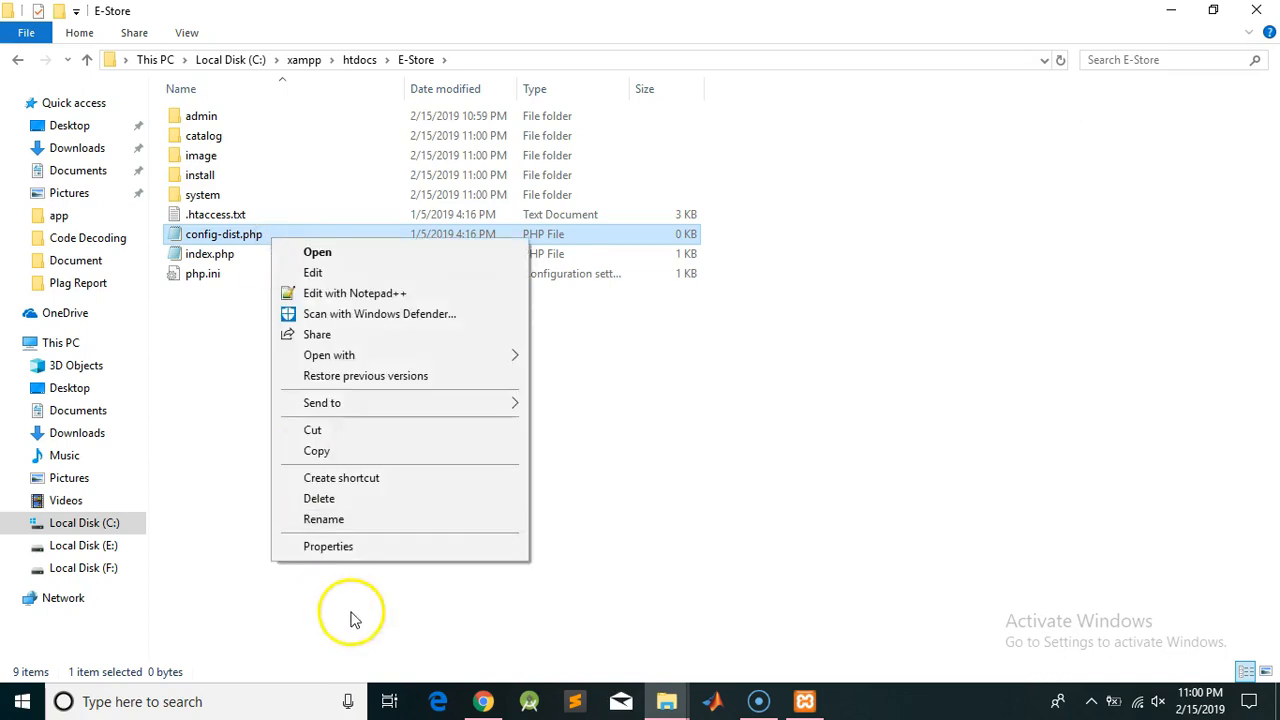
{"action": "left_click", "coordinate": [338, 519]}
{"action": "key", "text": "Right"}
{"action": "key", "text": "BackSpace"}
{"action": "key", "text": "BackSpace"}
{"action": "key", "text": "BackSpace"}
{"action": "key", "text": "BackSpace"}
{"action": "key", "text": "BackSpace"}
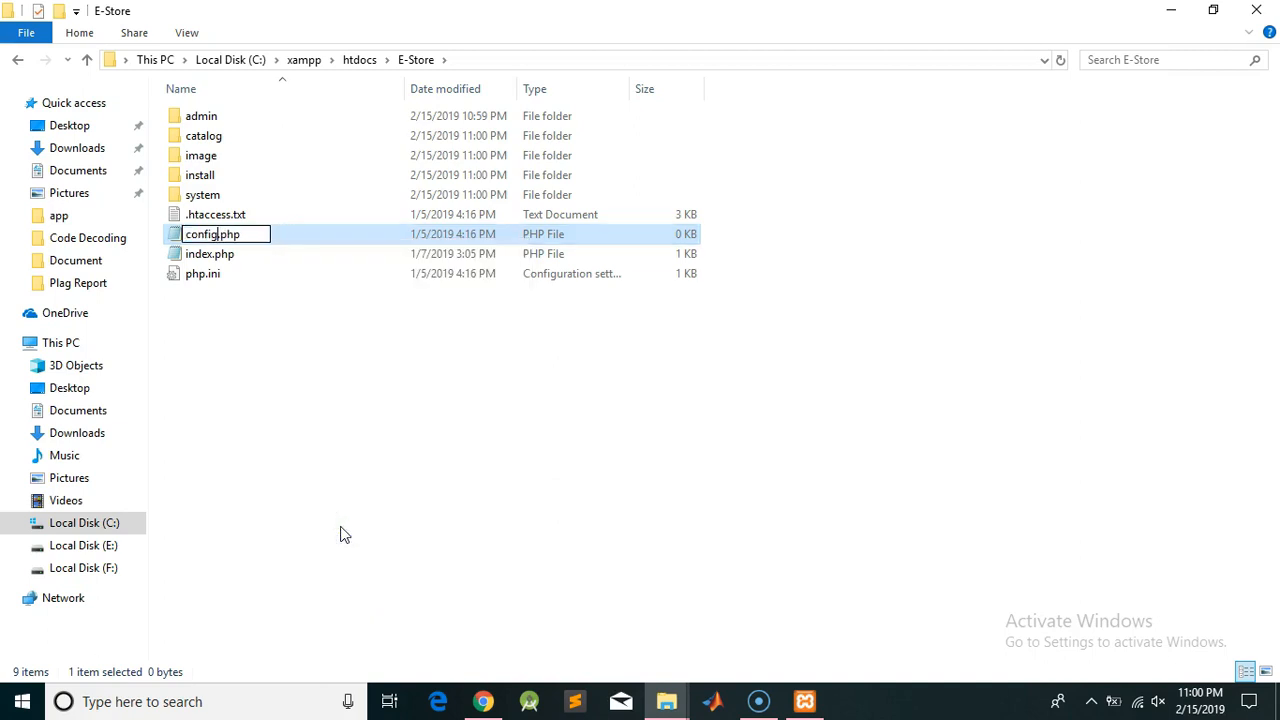
{"action": "key", "text": "Return"}
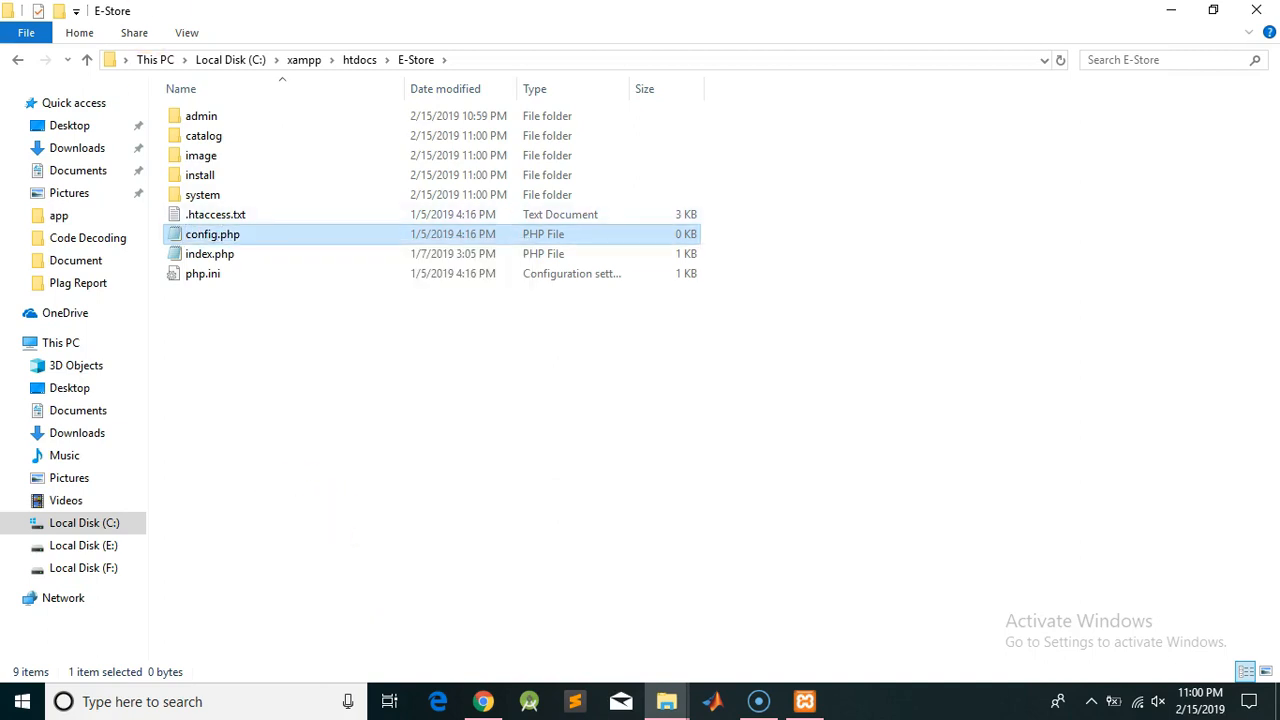
Rename the admin folder's config-dist.php to config.php, then return to E-Store
{"action": "double_click", "coordinate": [205, 117]}
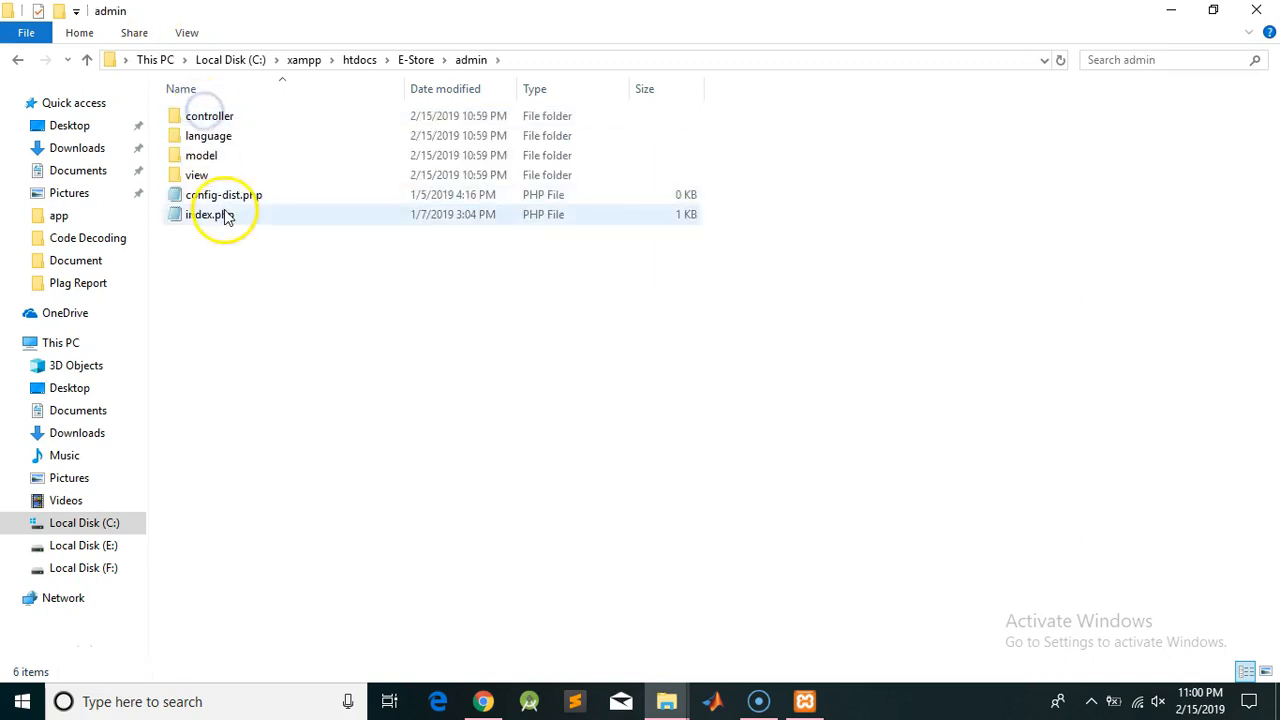
{"action": "right_click", "coordinate": [228, 197]}
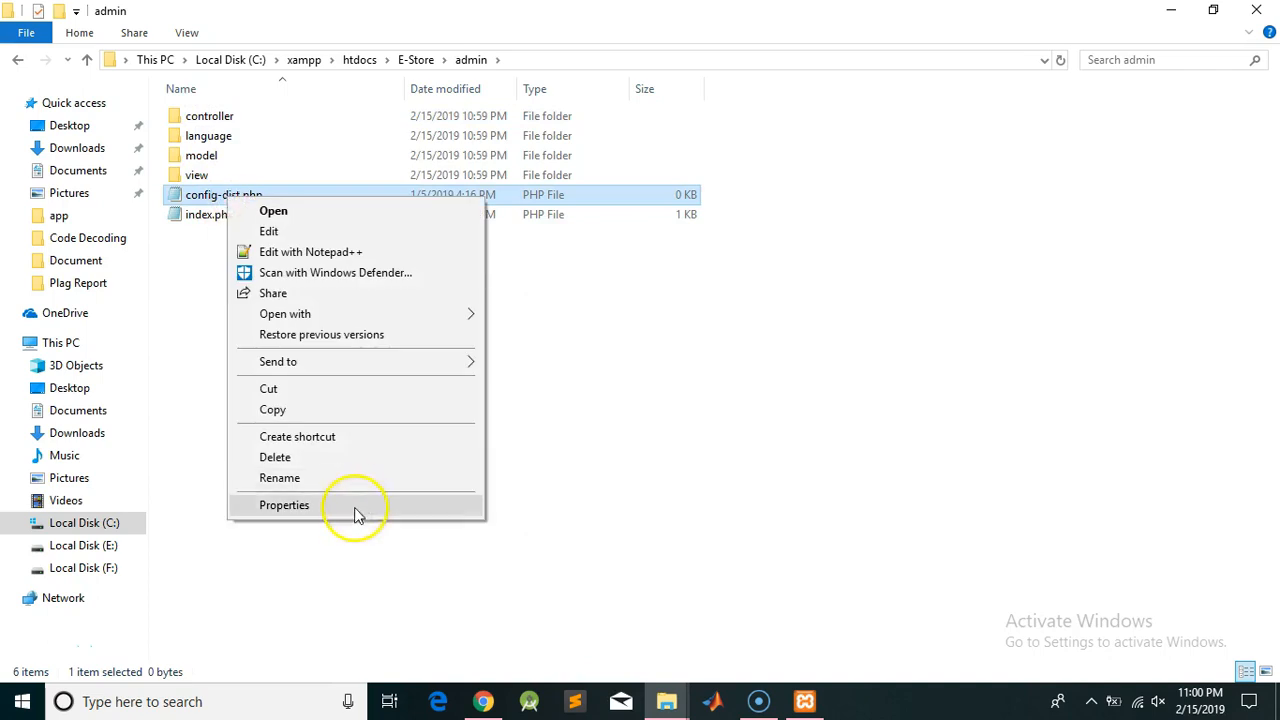
{"action": "left_click", "coordinate": [340, 478]}
{"action": "key", "text": "Right"}
{"action": "key", "text": "Left"}
{"action": "key", "text": "Left"}
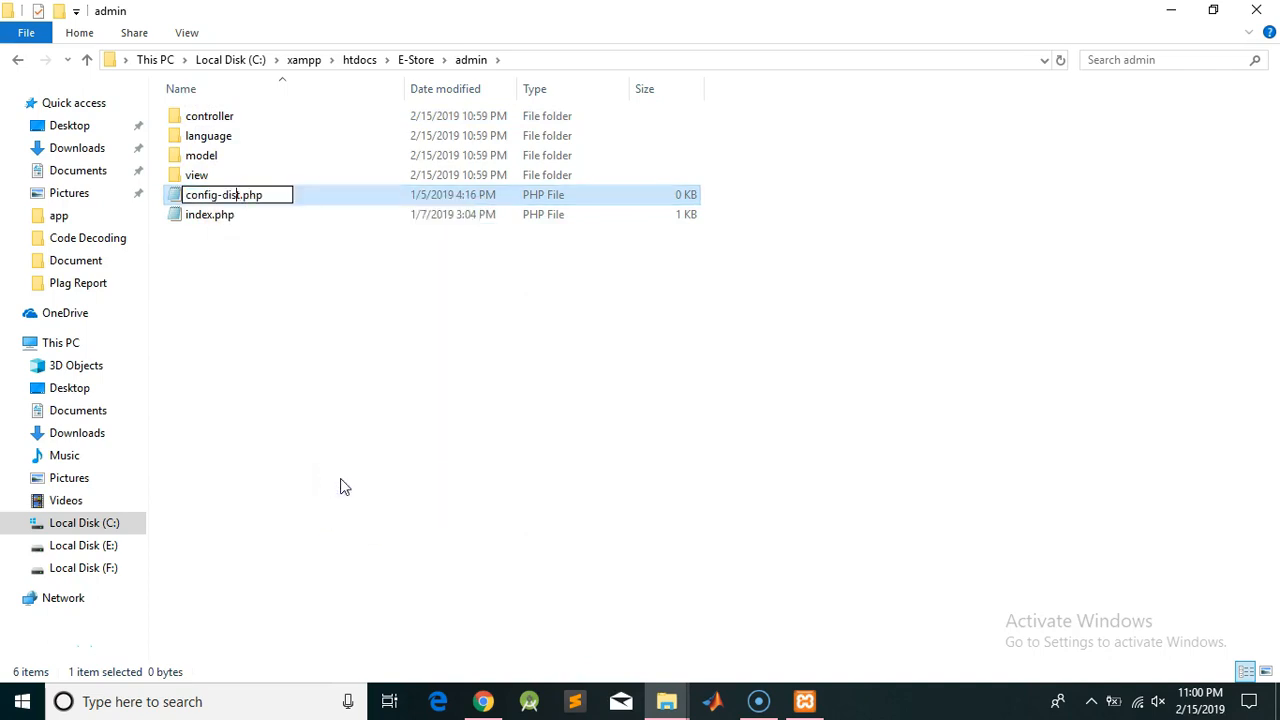
{"action": "key", "text": "BackSpace"}
{"action": "key", "text": "BackSpace"}
{"action": "key", "text": "BackSpace"}
{"action": "key", "text": "BackSpace"}
{"action": "key", "text": "BackSpace"}
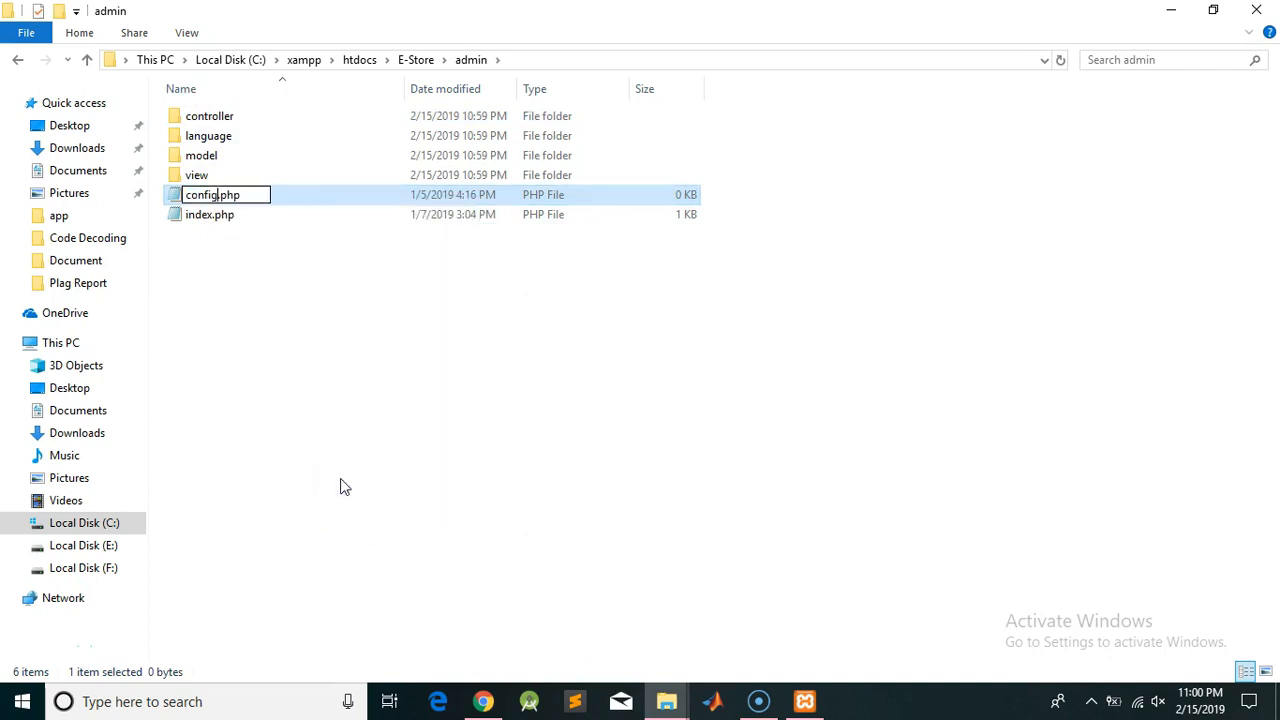
{"action": "key", "text": "Return"}
{"action": "left_click", "coordinate": [409, 59]}
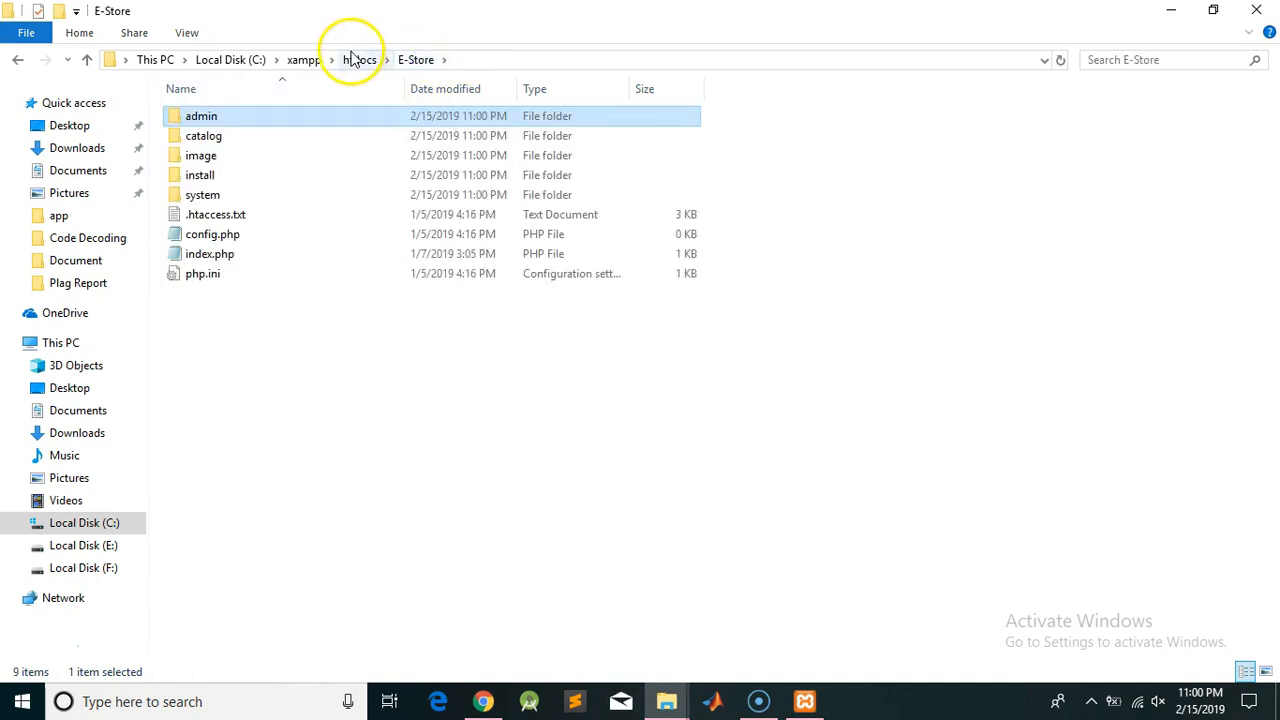
{"action": "left_click", "coordinate": [358, 59]}
{"action": "double_click", "coordinate": [228, 116]}
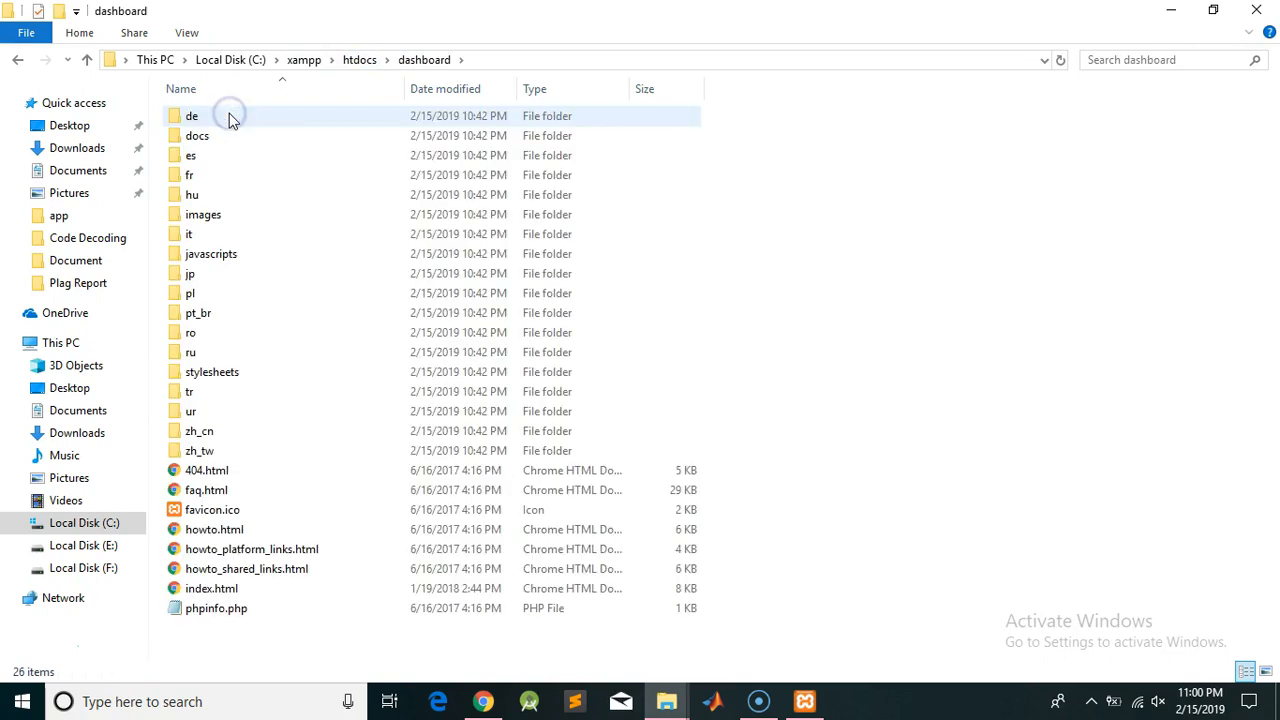
{"action": "left_click", "coordinate": [368, 62]}
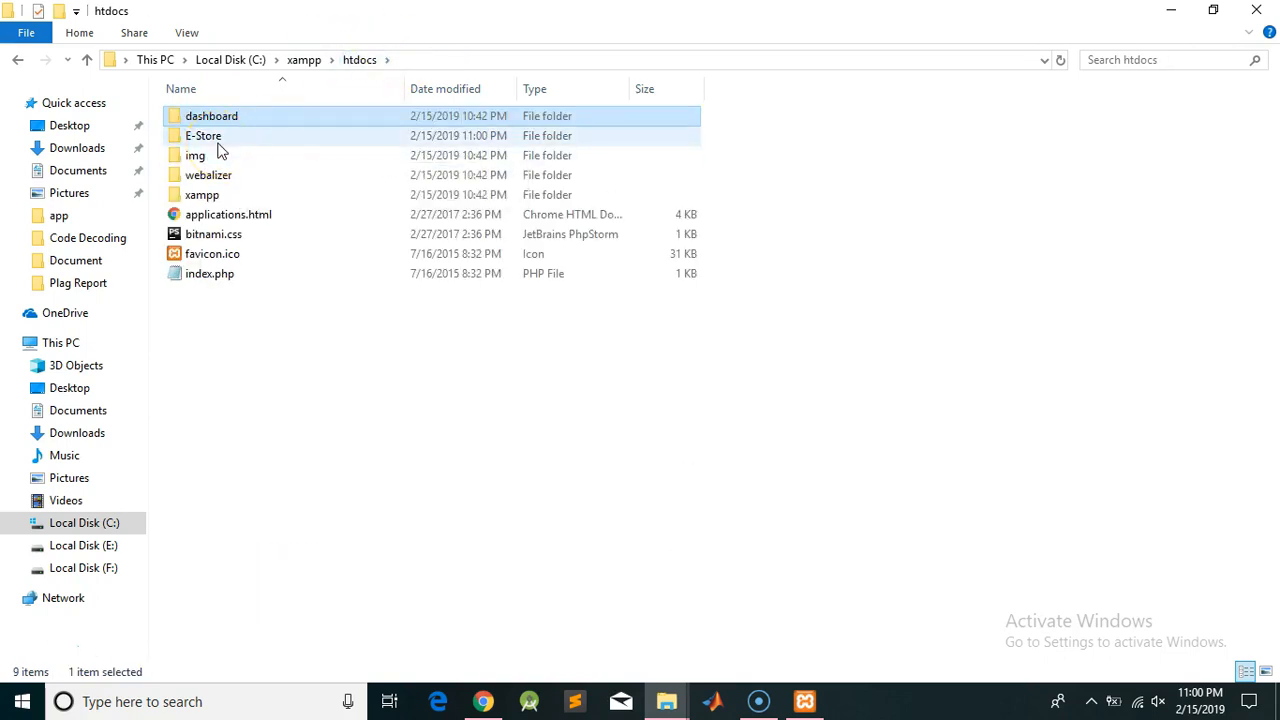
{"action": "double_click", "coordinate": [218, 144]}
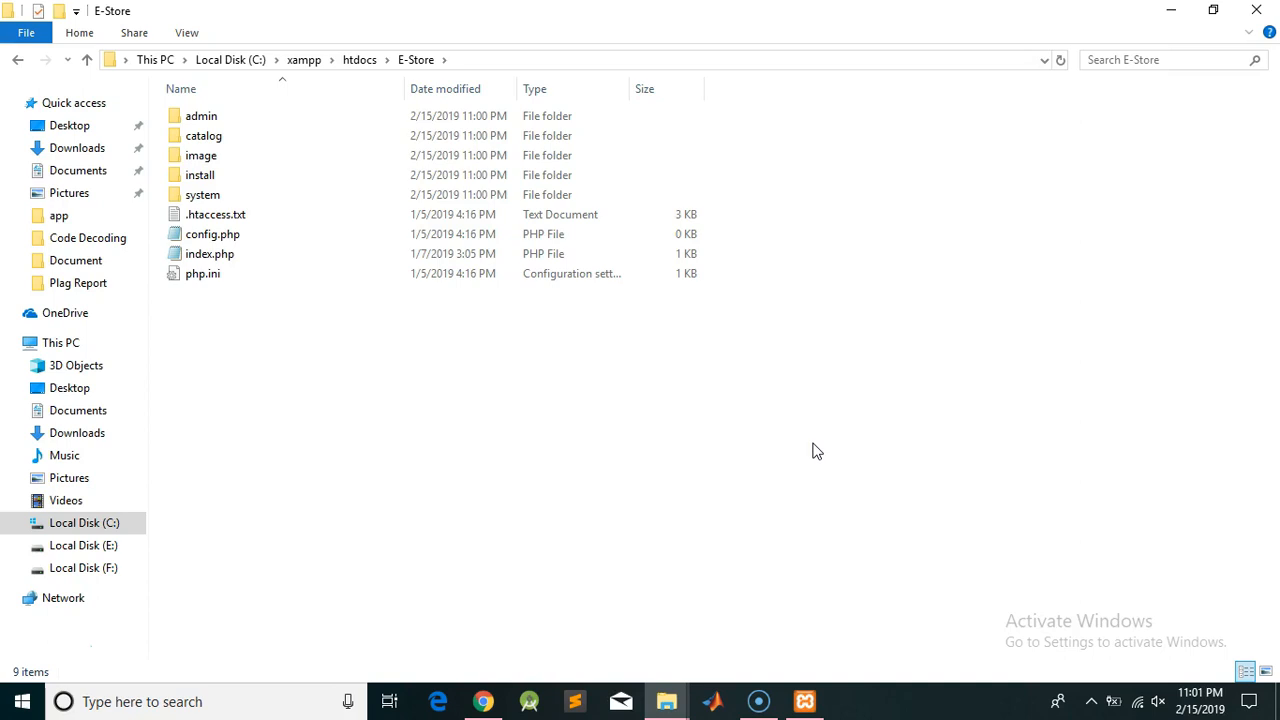
{"action": "left_click", "coordinate": [762, 688]}
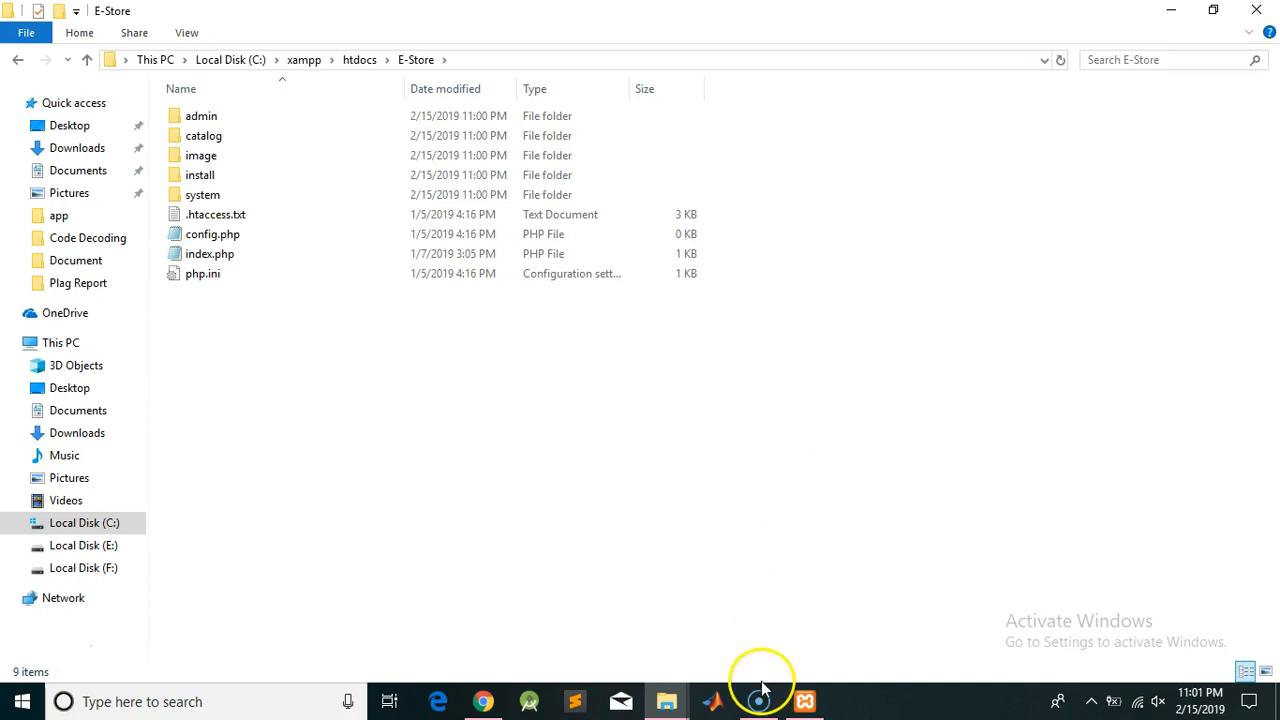
{"action": "mouse_move", "coordinate": [500, 701]}
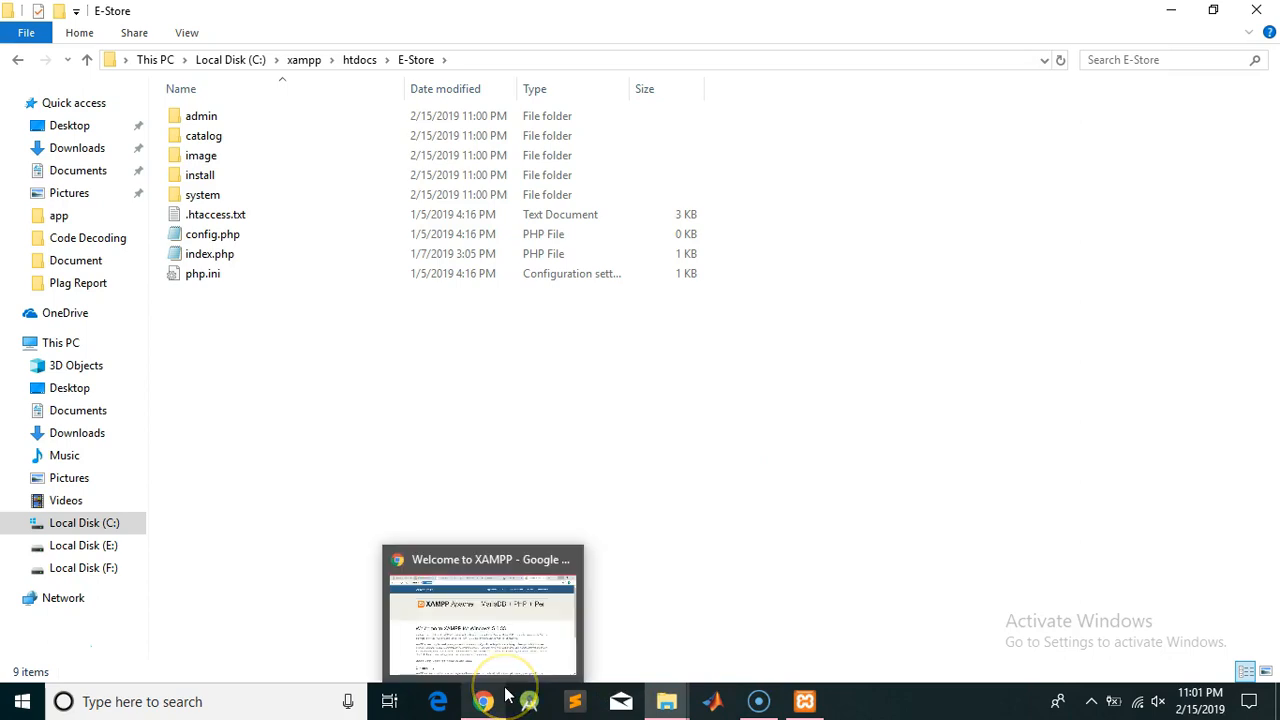
Open phpMyAdmin from the XAMPP dashboard and go to its New database page
{"action": "left_click", "coordinate": [497, 705]}
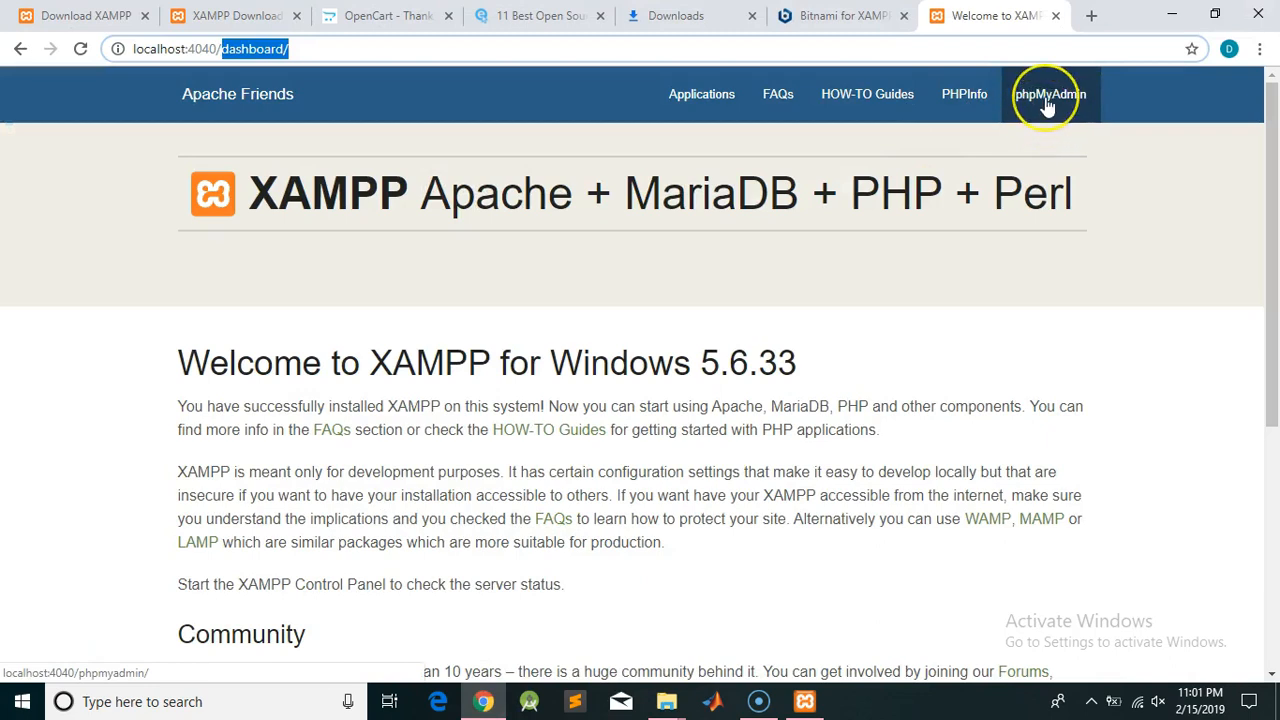
{"action": "left_click", "coordinate": [1045, 103]}
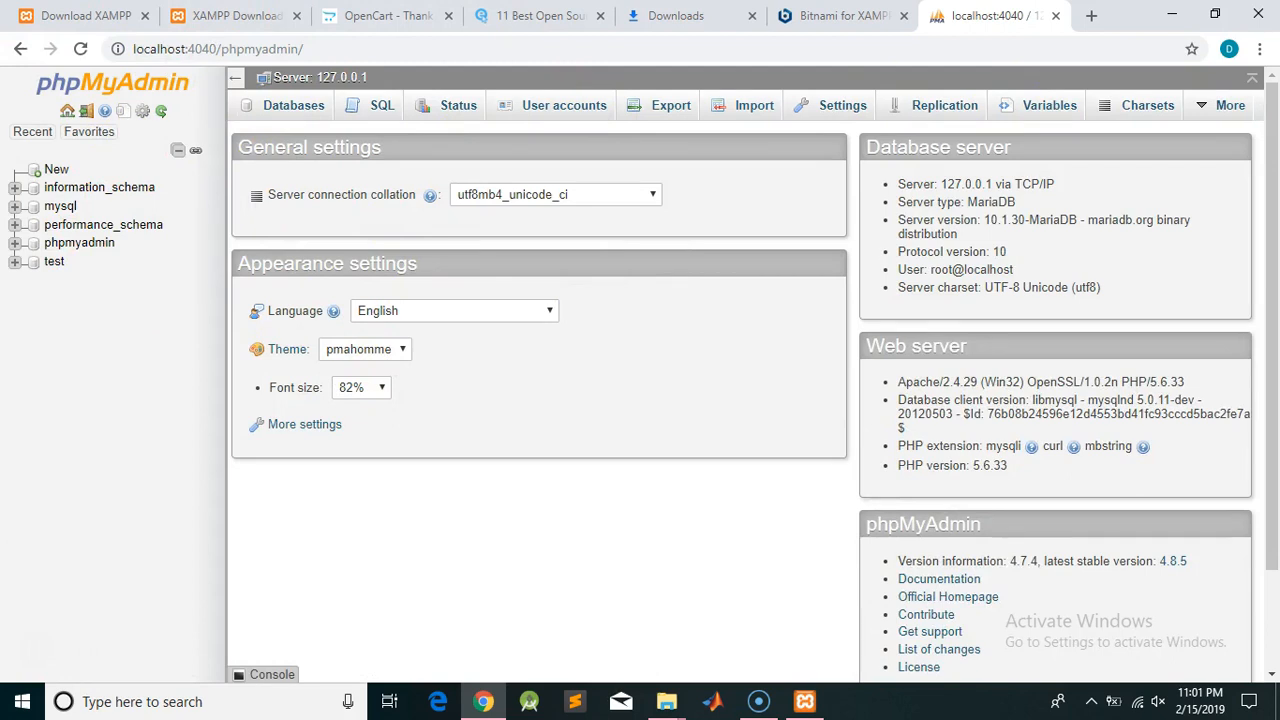
{"action": "left_click", "coordinate": [56, 172]}
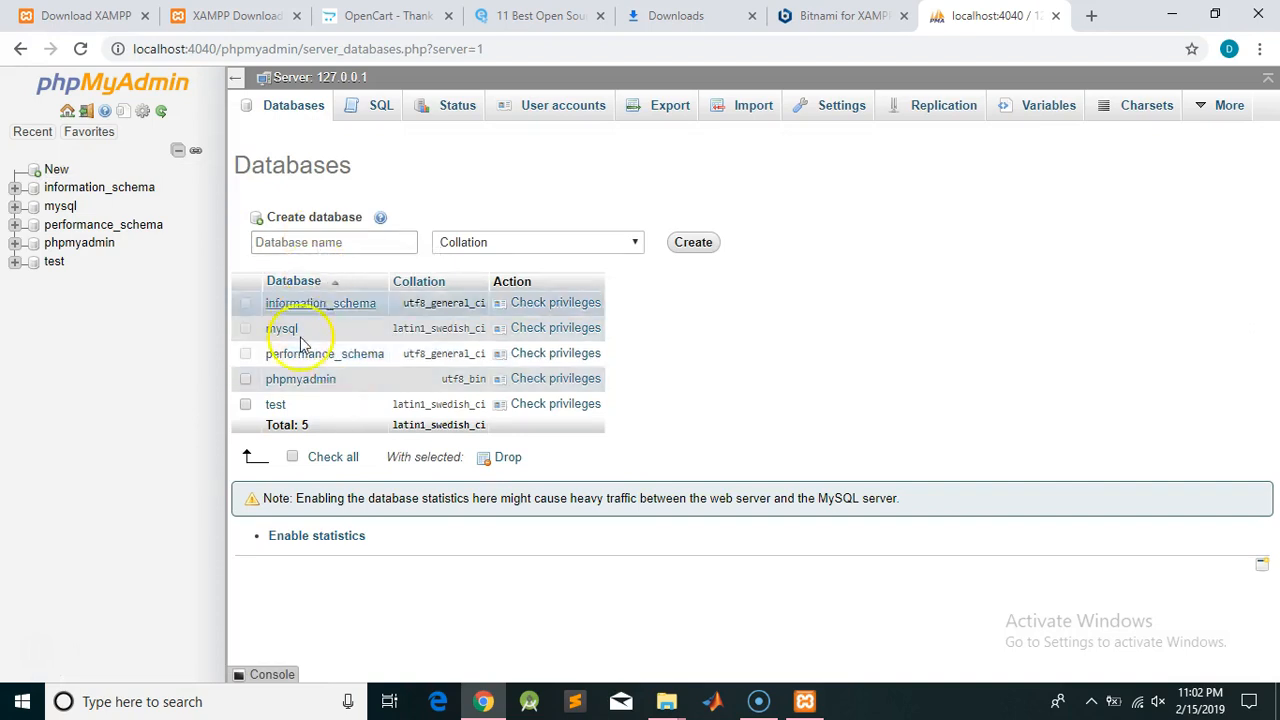
Create the empty database db_estore in phpMyAdmin, then minimize Chrome
{"action": "left_click", "coordinate": [303, 241]}
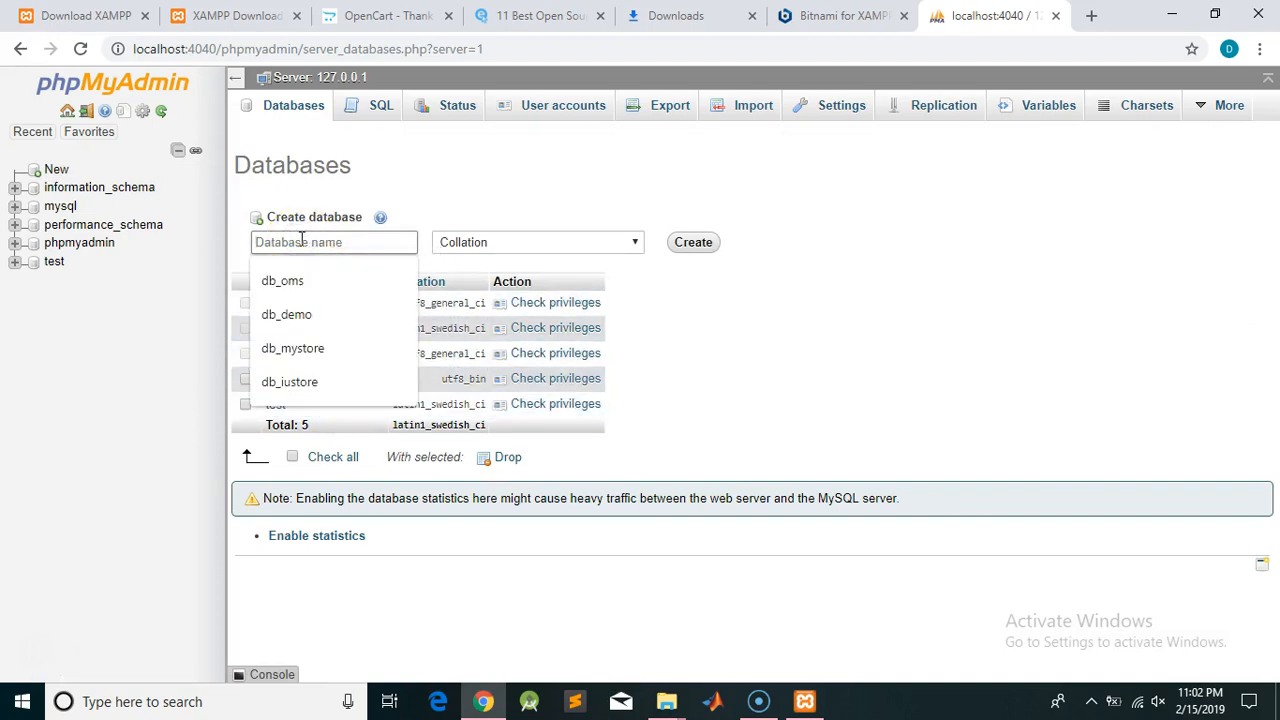
{"action": "type", "text": "db"}
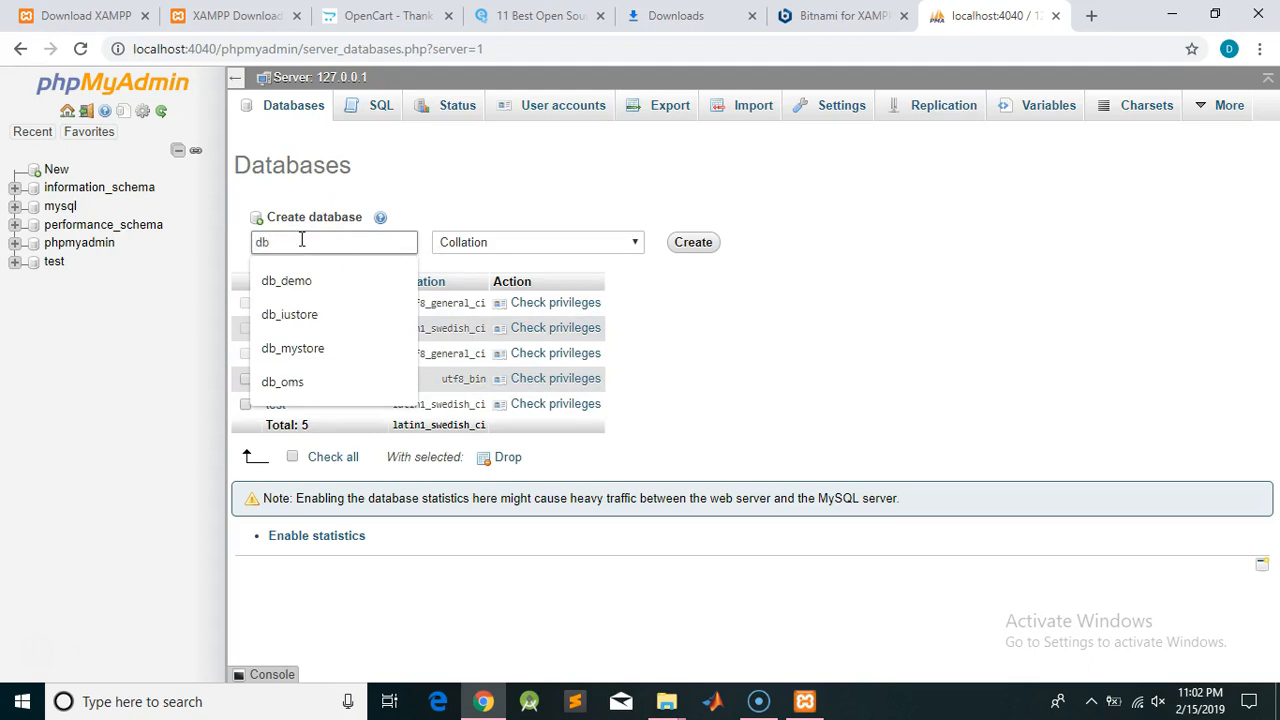
{"action": "type", "text": "_estore"}
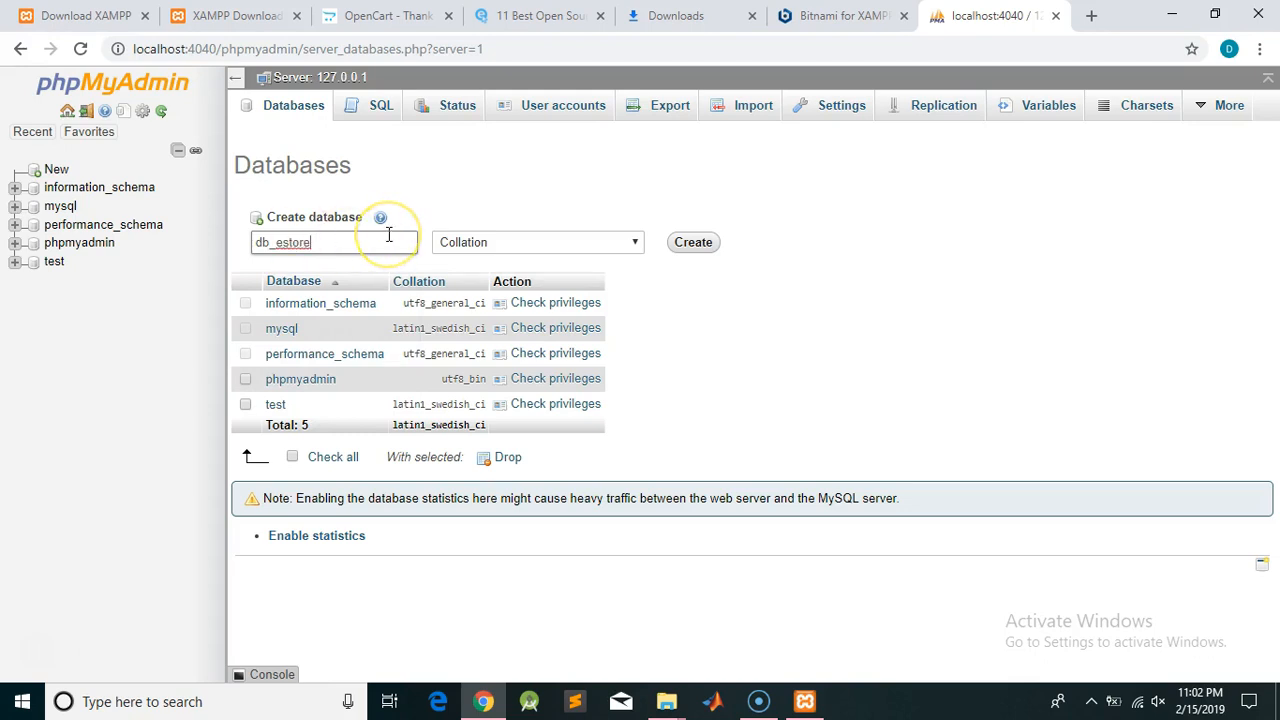
{"action": "left_click", "coordinate": [683, 256]}
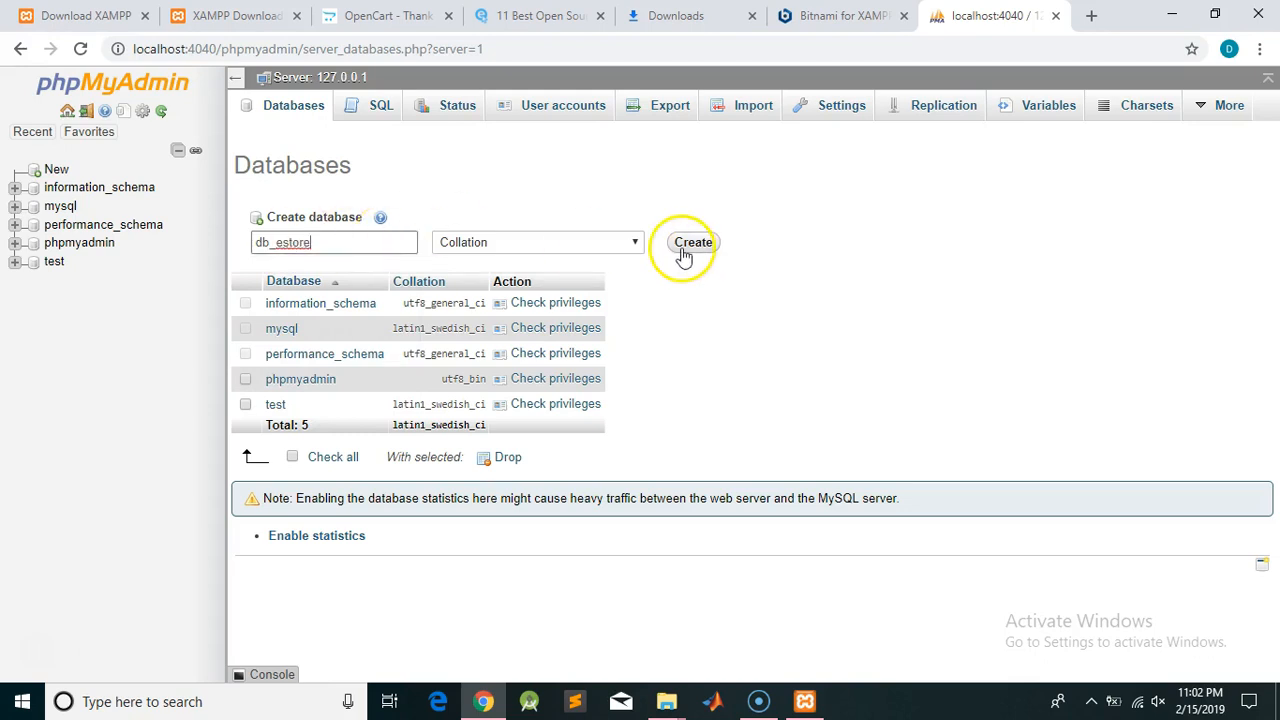
{"action": "left_click_drag", "start_coordinate": [329, 245], "coordinate": [222, 258]}
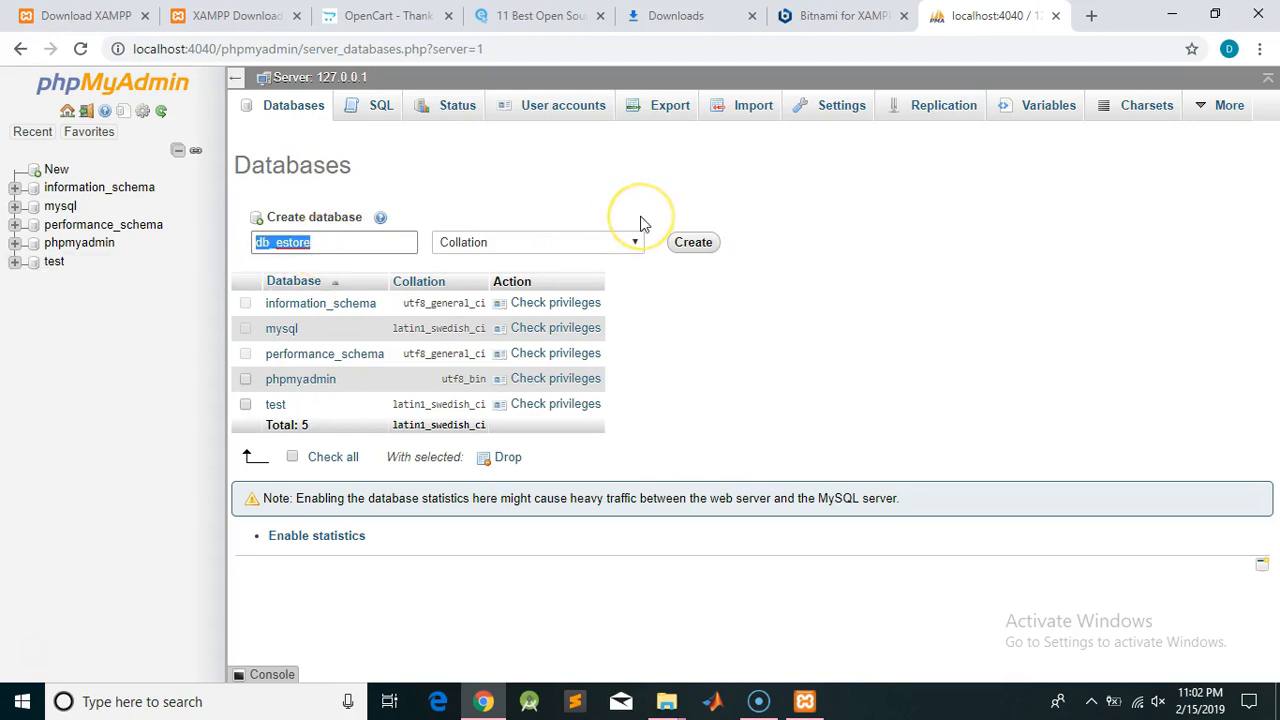
{"action": "left_click", "coordinate": [697, 244]}
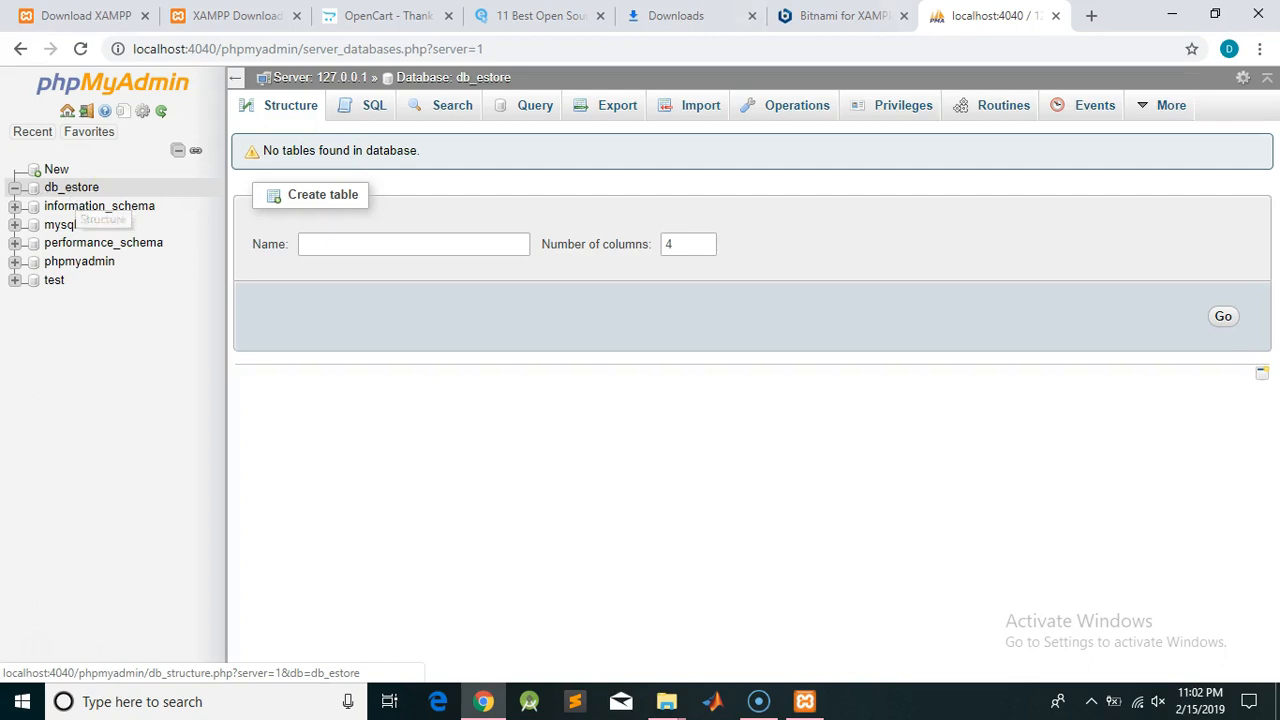
{"action": "left_click", "coordinate": [1172, 22]}
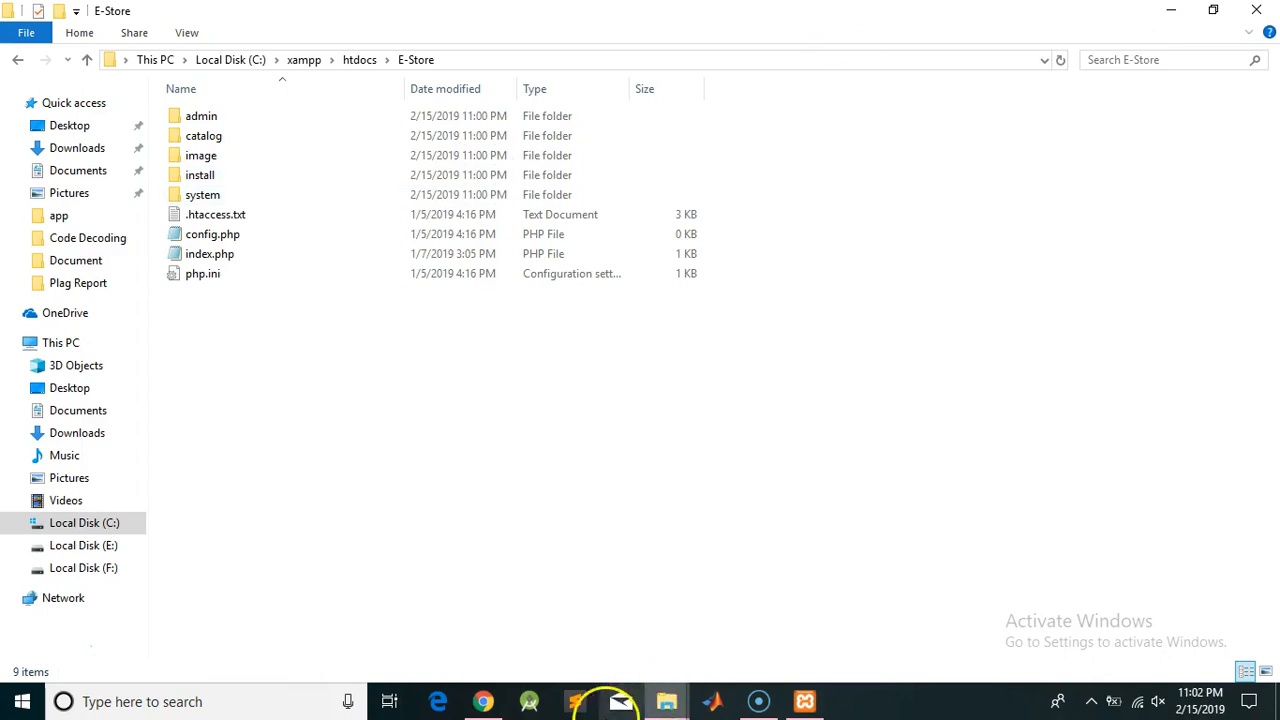
Load localhost:4040/E-Store in a new Chrome tab to launch the OpenCart installer
{"action": "left_click", "coordinate": [474, 700]}
{"action": "left_click", "coordinate": [1097, 14]}
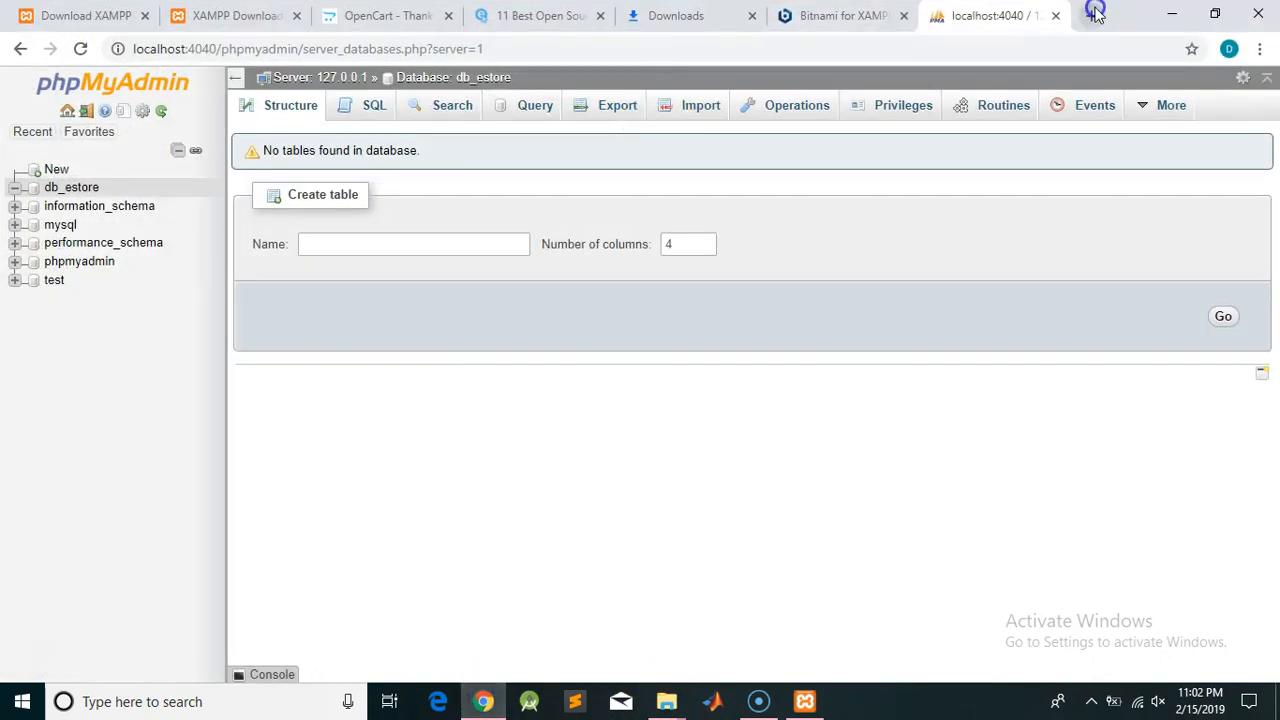
{"action": "type", "text": "l"}
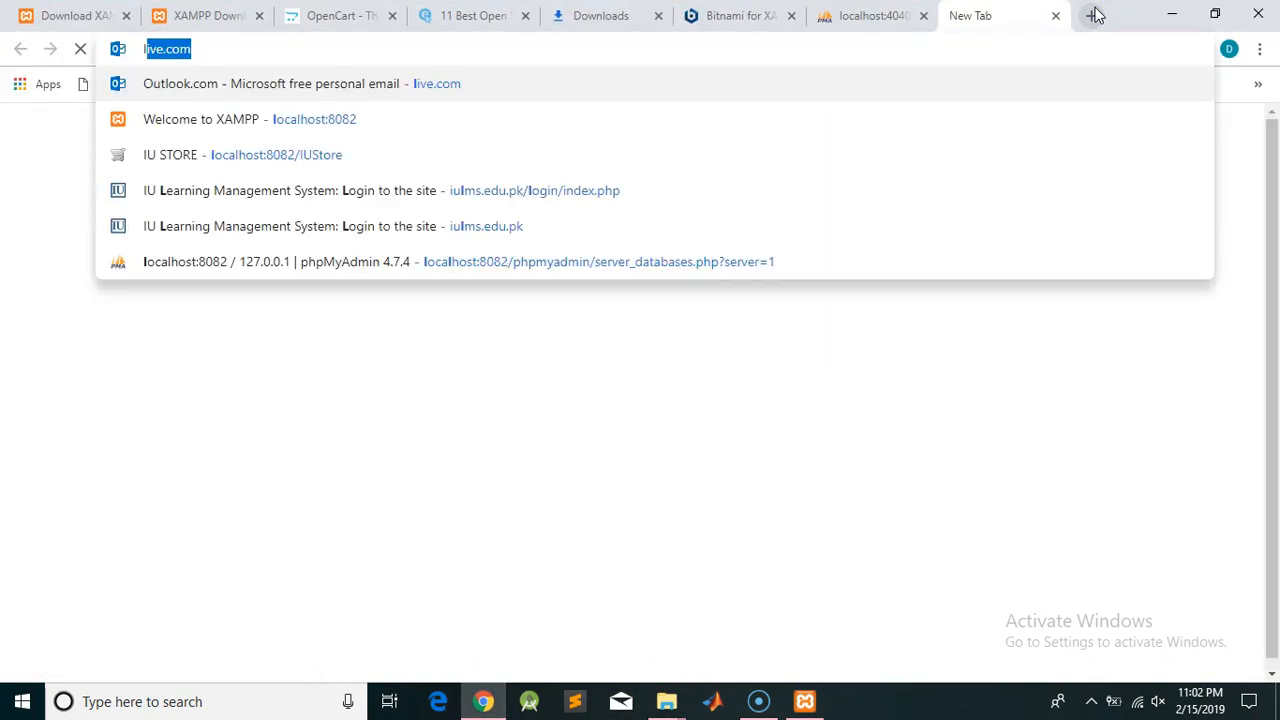
{"action": "type", "text": "ocalhost:"}
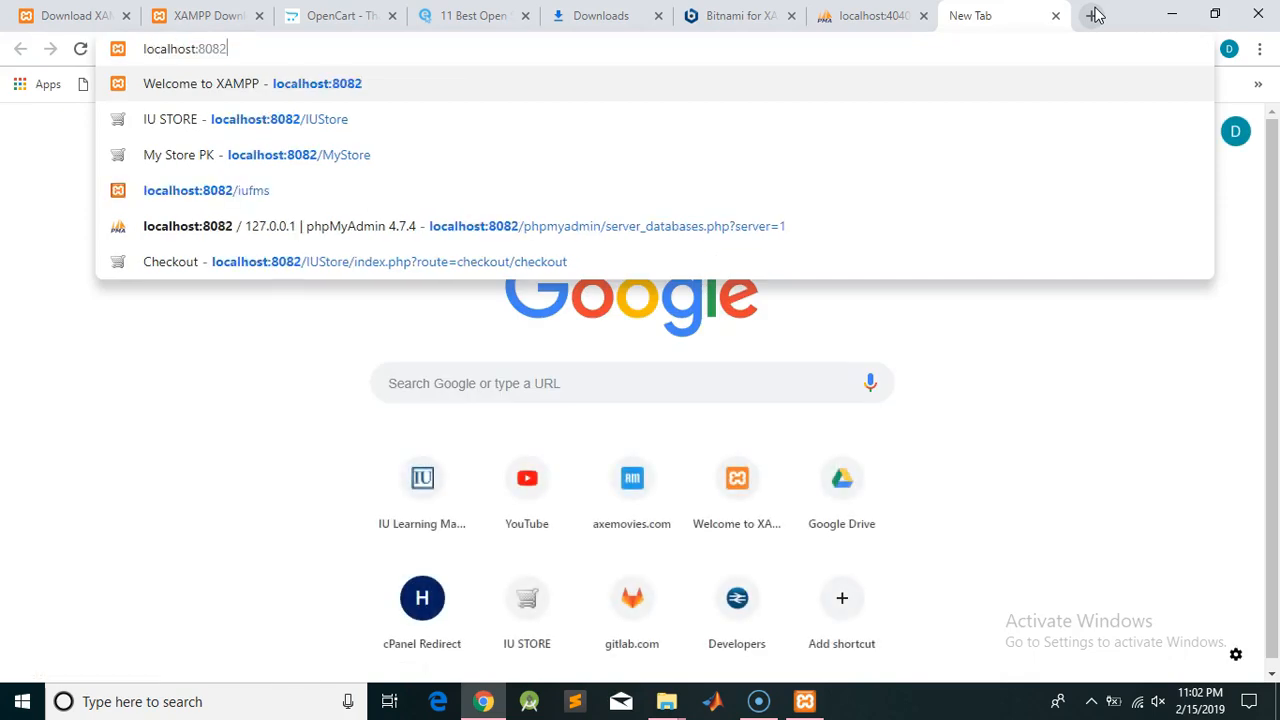
{"action": "type", "text": "4040"}
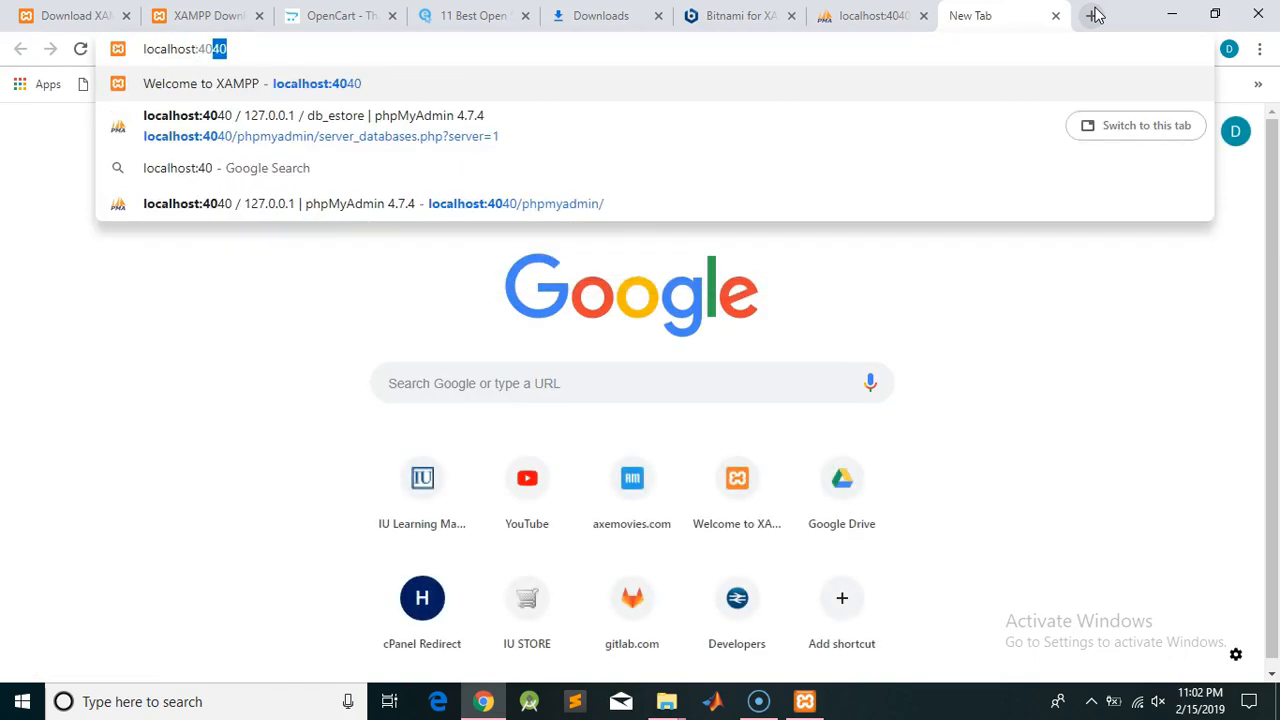
{"action": "type", "text": "/"}
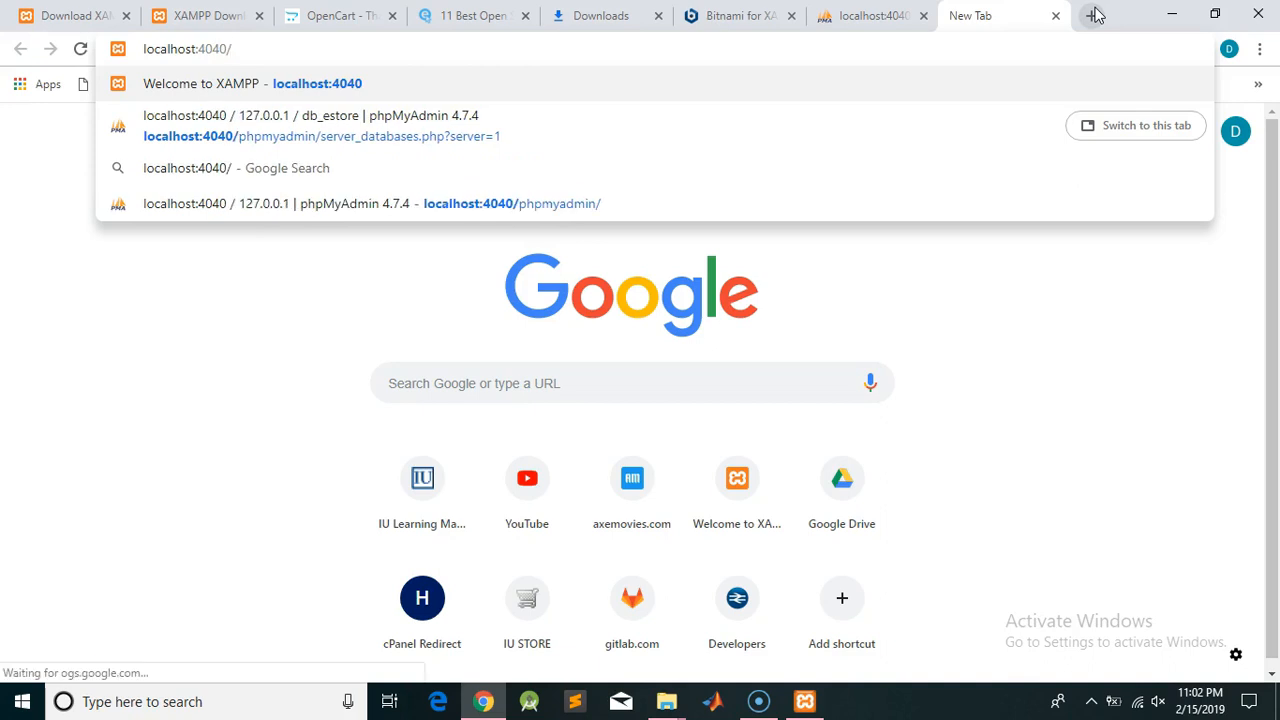
{"action": "type", "text": "E-Store"}
{"action": "key", "text": "Return"}
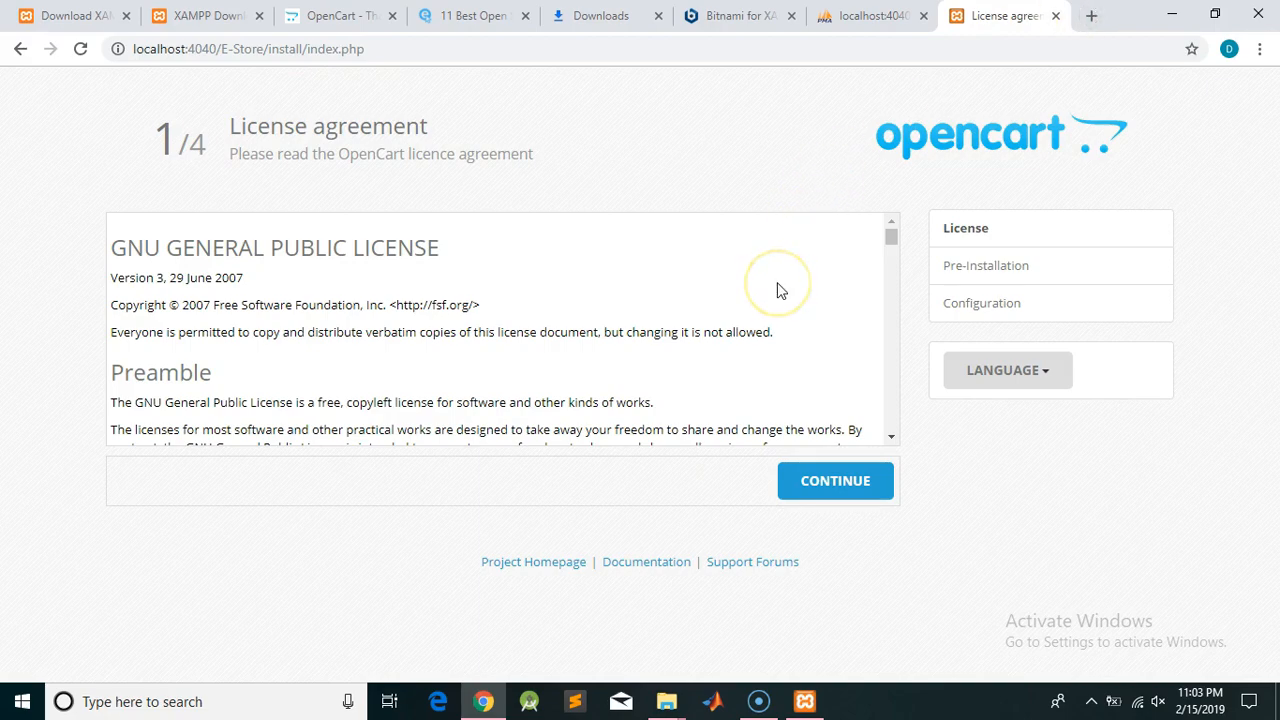
Accept the OpenCart license and review the Pre-Installation checks, which all pass
{"action": "scroll", "coordinate": [781, 290], "scroll_direction": "down", "scroll_amount": 10}
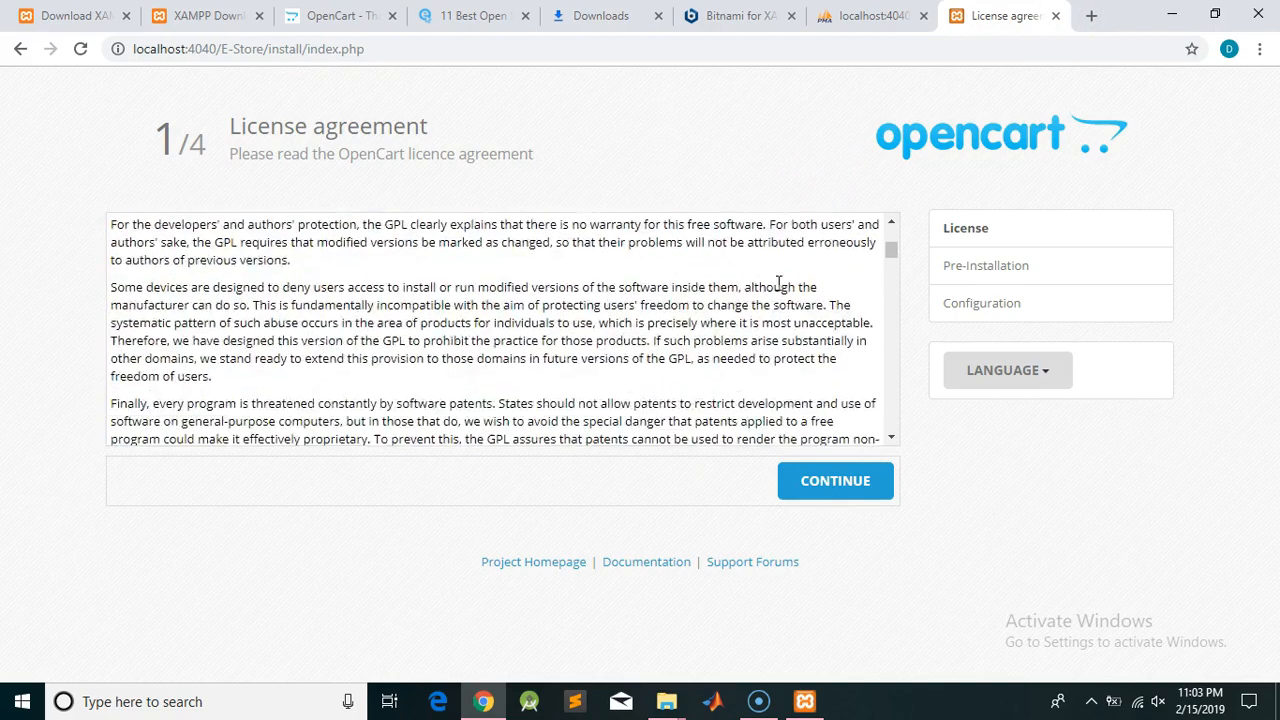
{"action": "scroll", "coordinate": [779, 283], "scroll_direction": "down", "scroll_amount": 15}
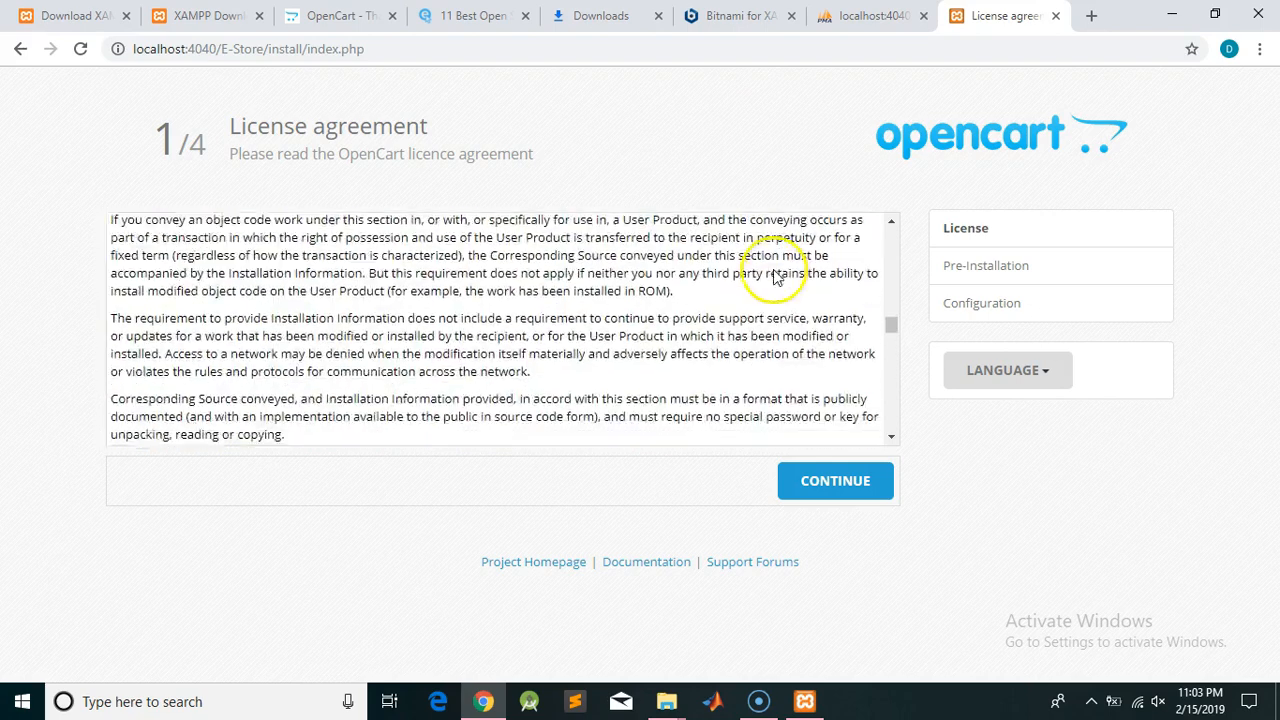
{"action": "scroll", "coordinate": [779, 280], "scroll_direction": "down", "scroll_amount": 2}
{"action": "left_click", "coordinate": [836, 488]}
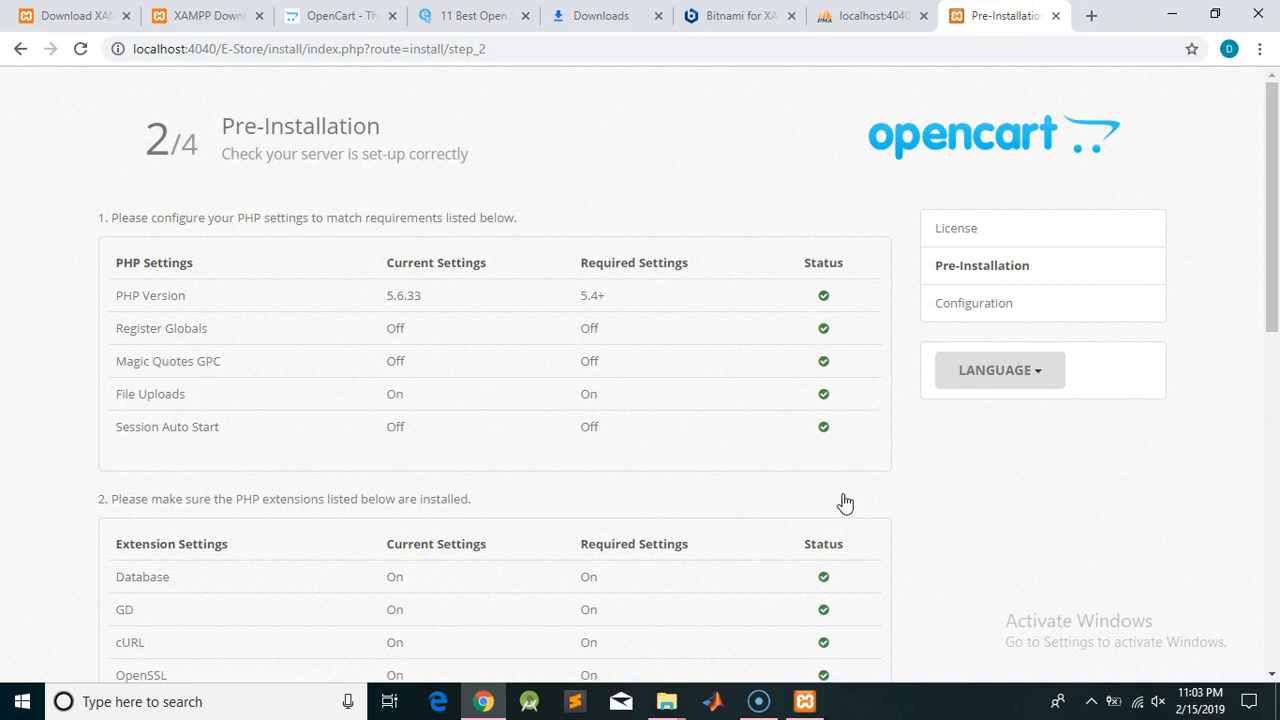
{"action": "scroll", "coordinate": [845, 502], "scroll_direction": "down", "scroll_amount": 4}
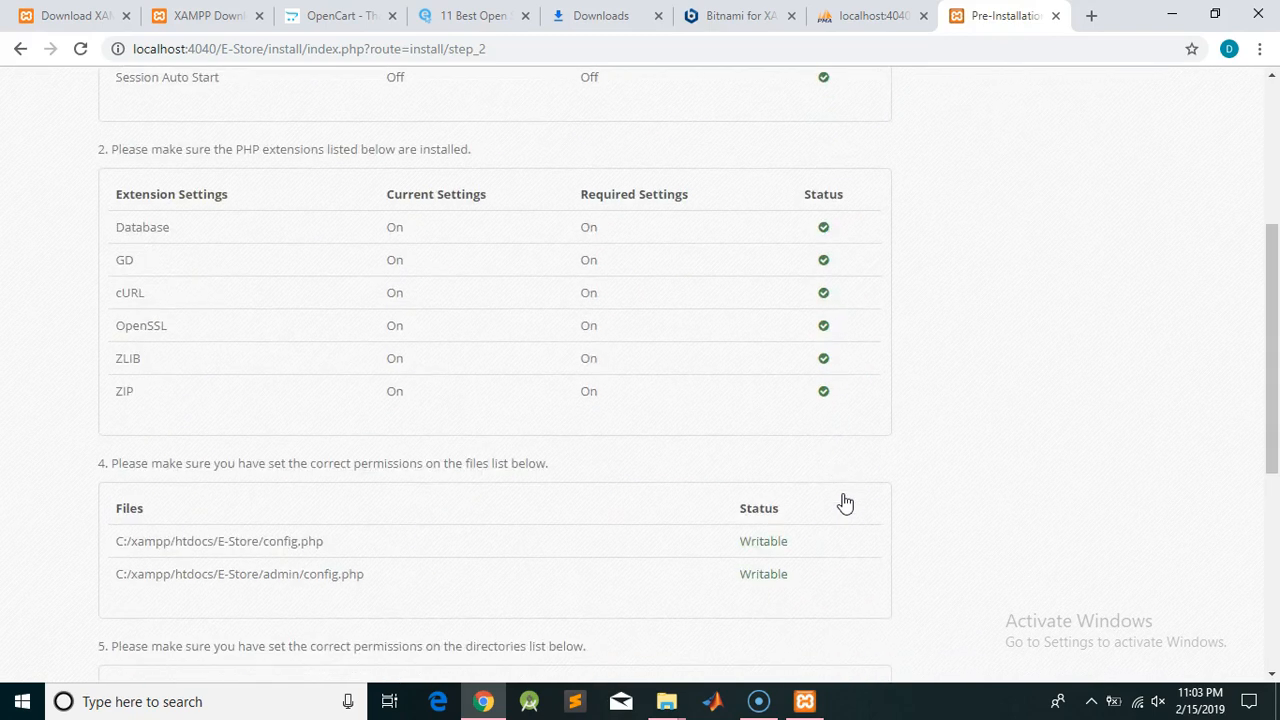
{"action": "scroll", "coordinate": [845, 502], "scroll_direction": "down", "scroll_amount": 5}
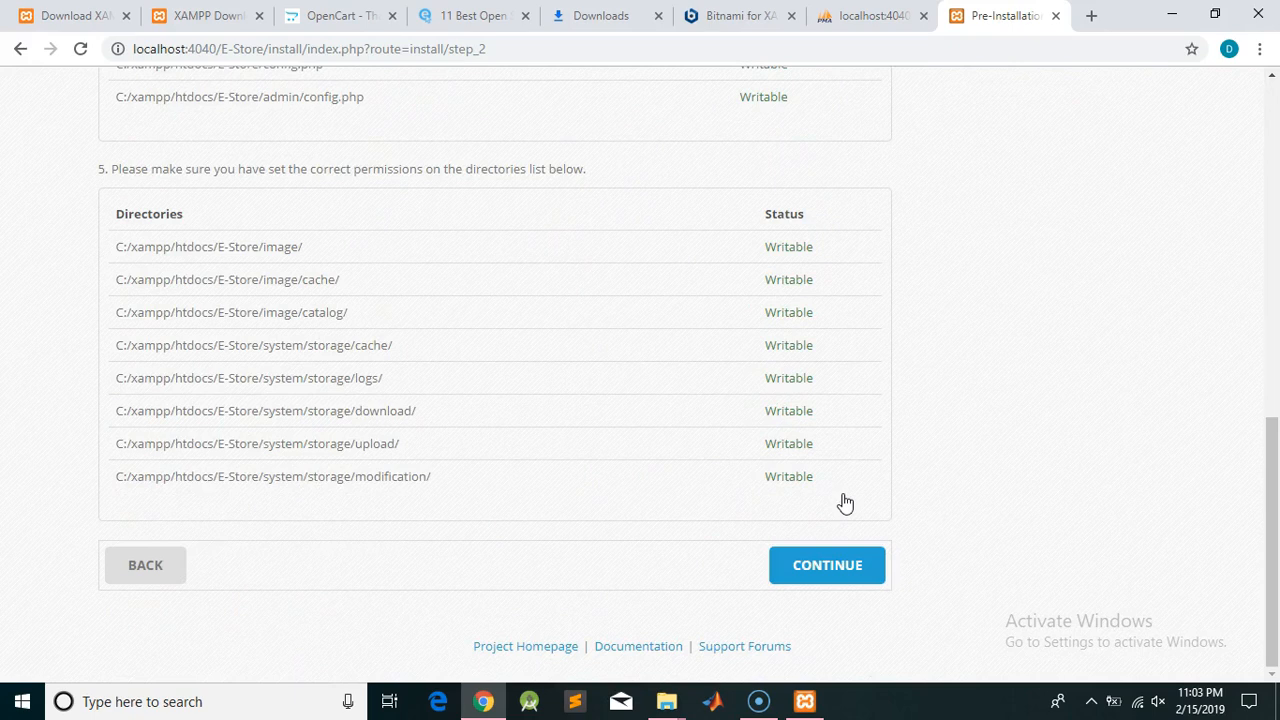
Continue to the Configuration step and enter db_estore as the database name
{"action": "left_click", "coordinate": [830, 566]}
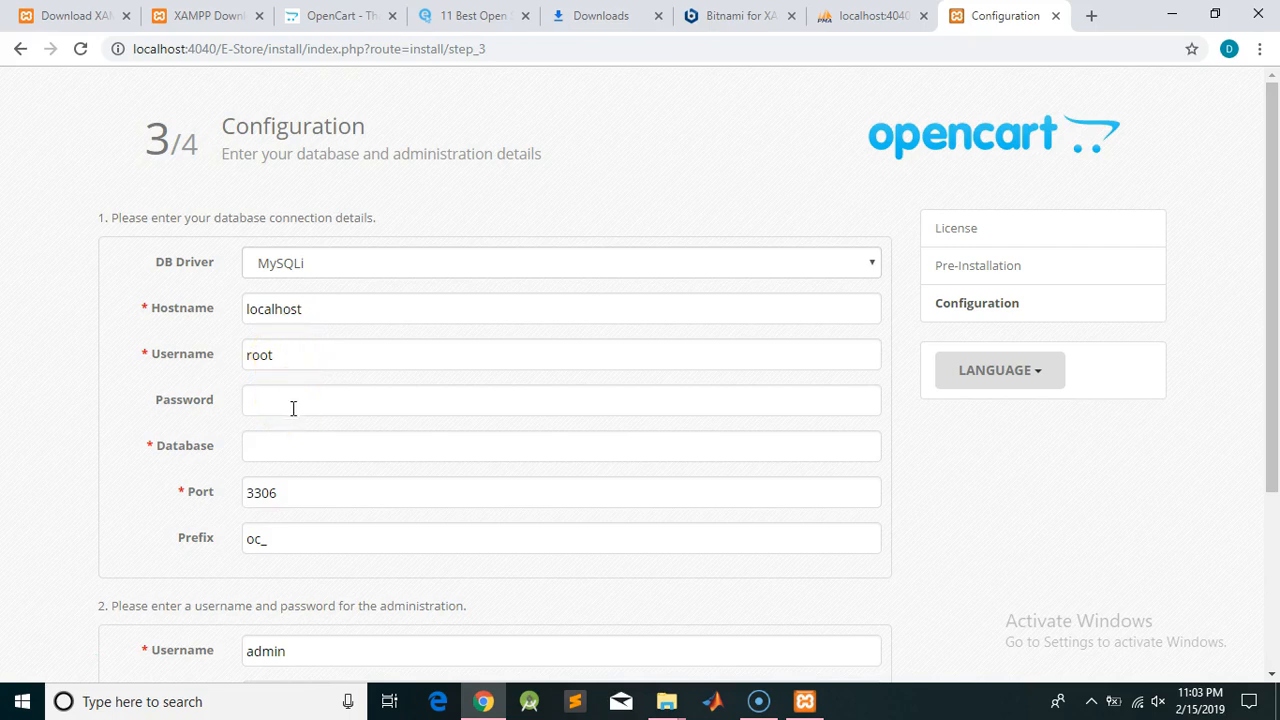
{"action": "left_click", "coordinate": [307, 450]}
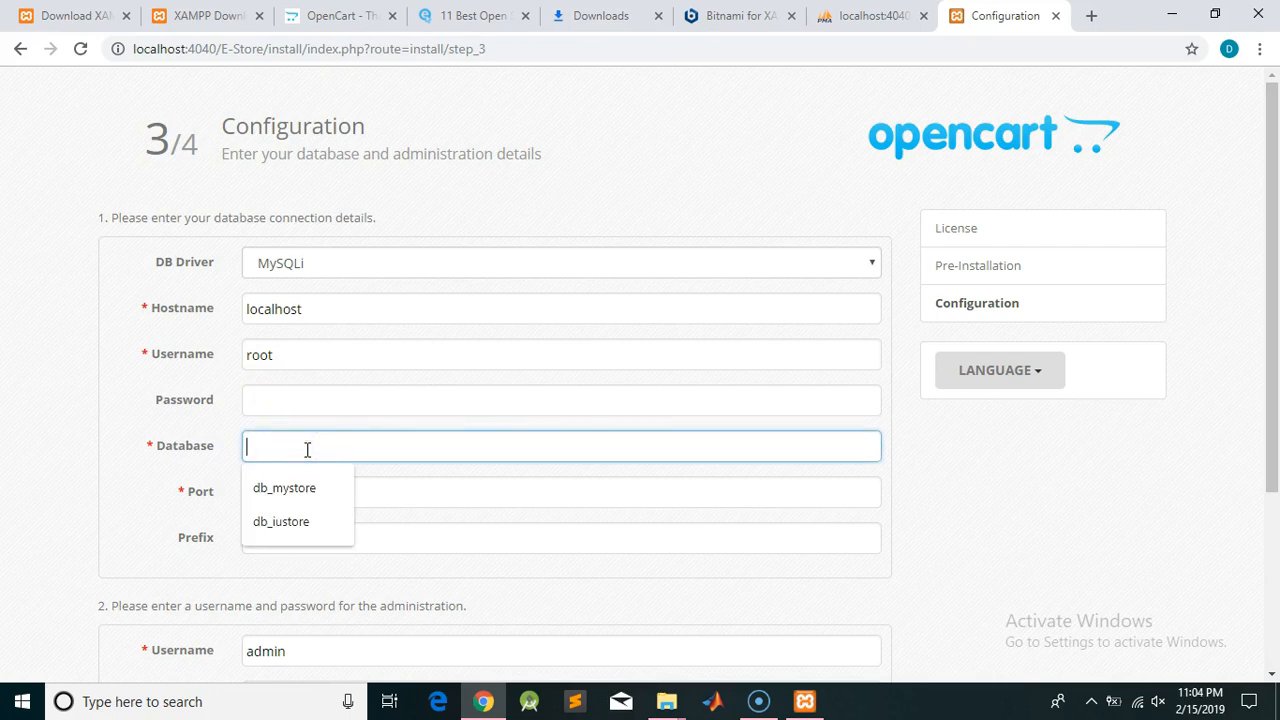
{"action": "type", "text": "db_estore"}
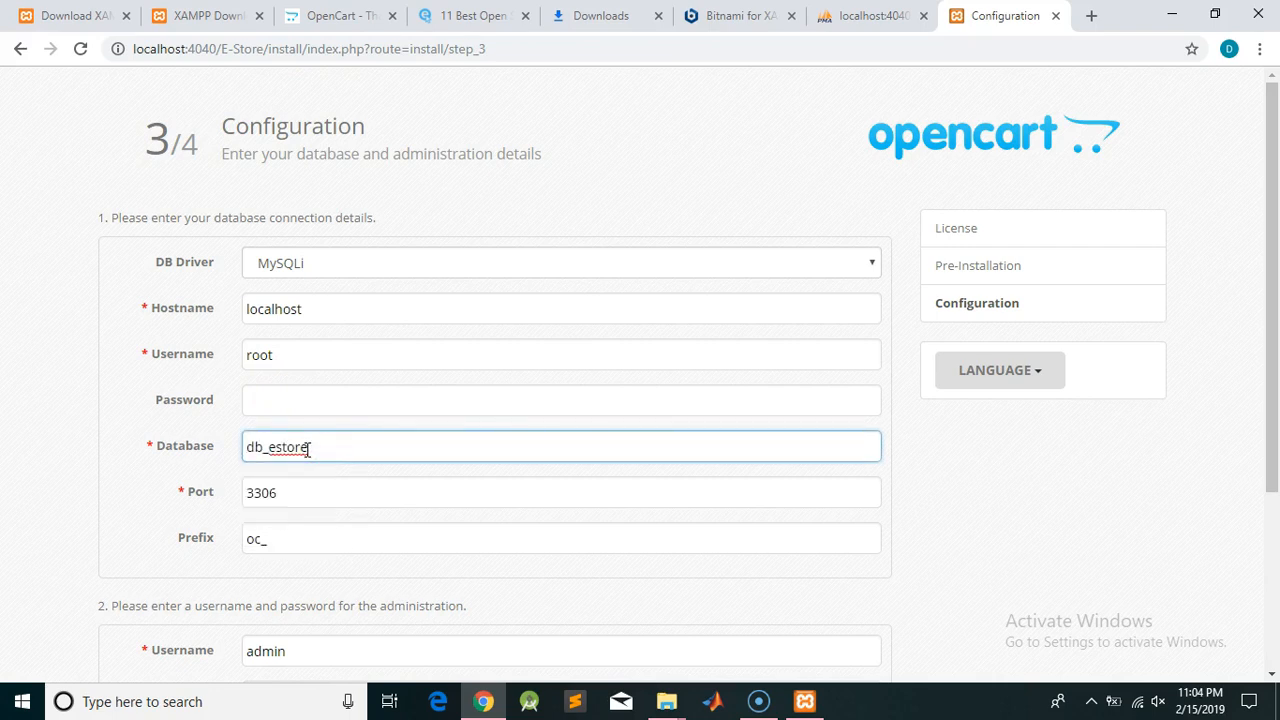
{"action": "scroll", "coordinate": [307, 450], "scroll_direction": "down", "scroll_amount": 2}
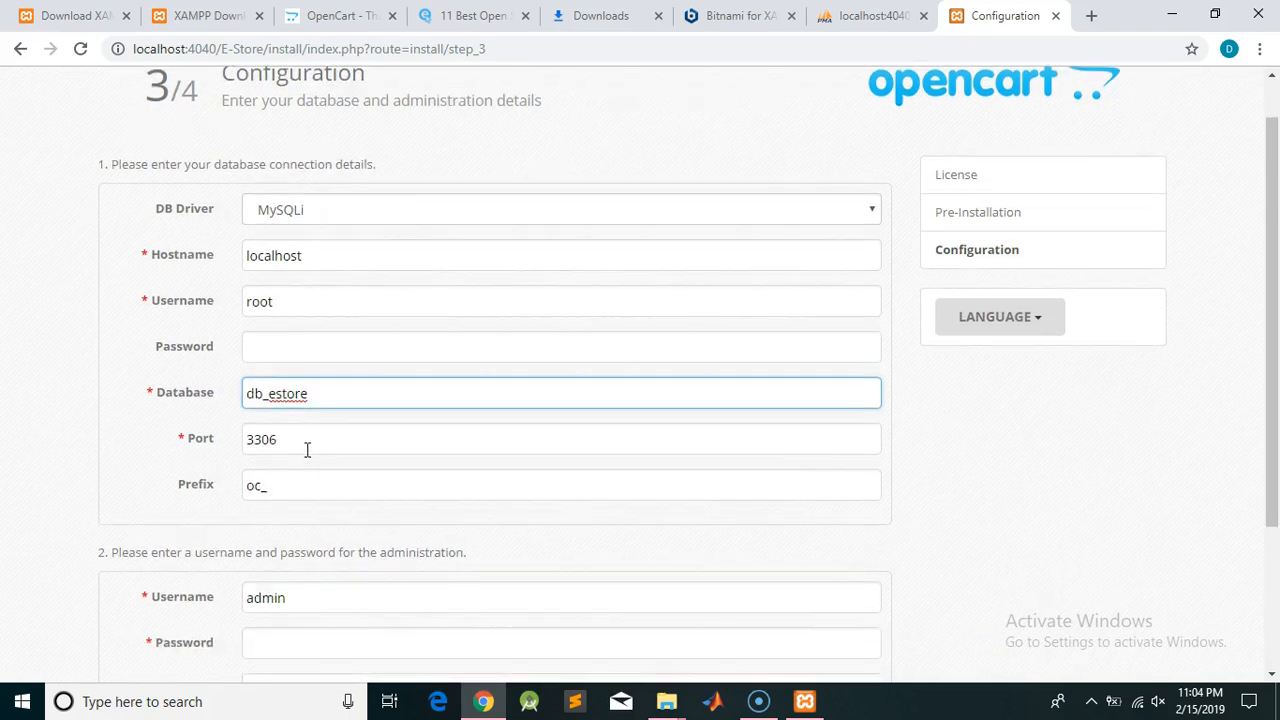
{"action": "scroll", "coordinate": [307, 452], "scroll_direction": "down", "scroll_amount": 1}
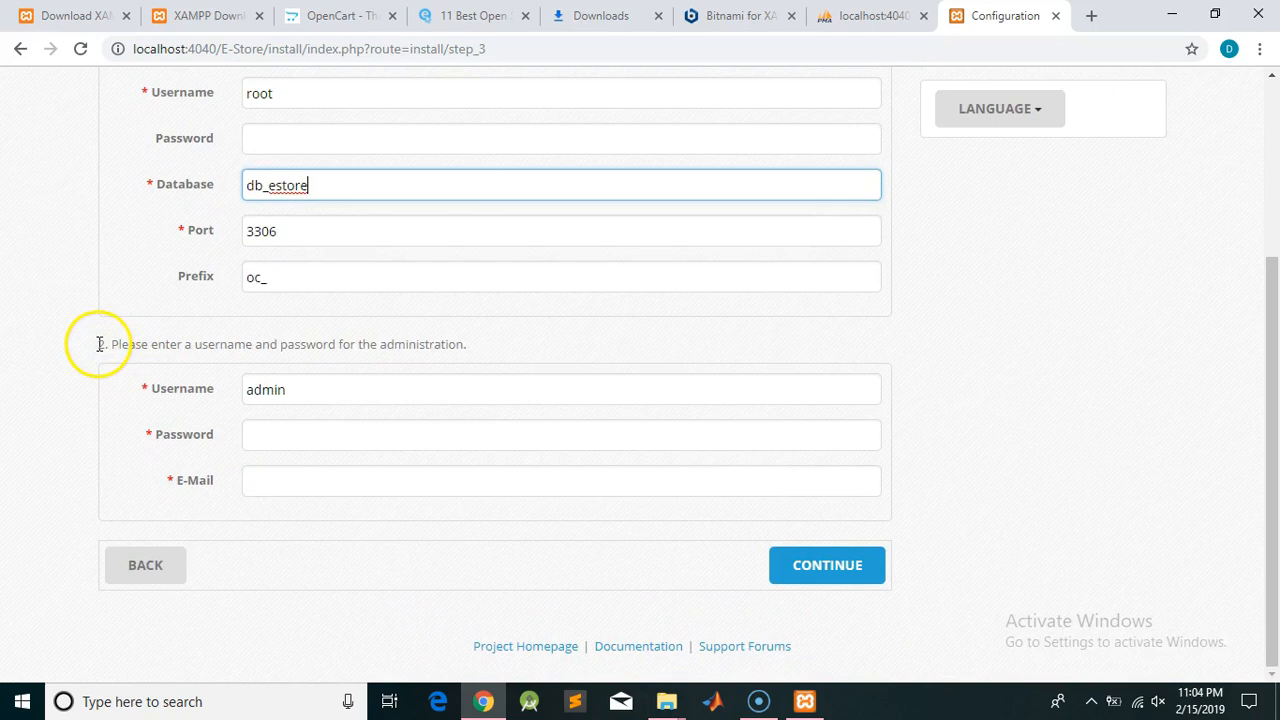
Enter an admin password and e-mail address and submit the configuration
{"action": "left_click_drag", "start_coordinate": [100, 344], "coordinate": [466, 343]}
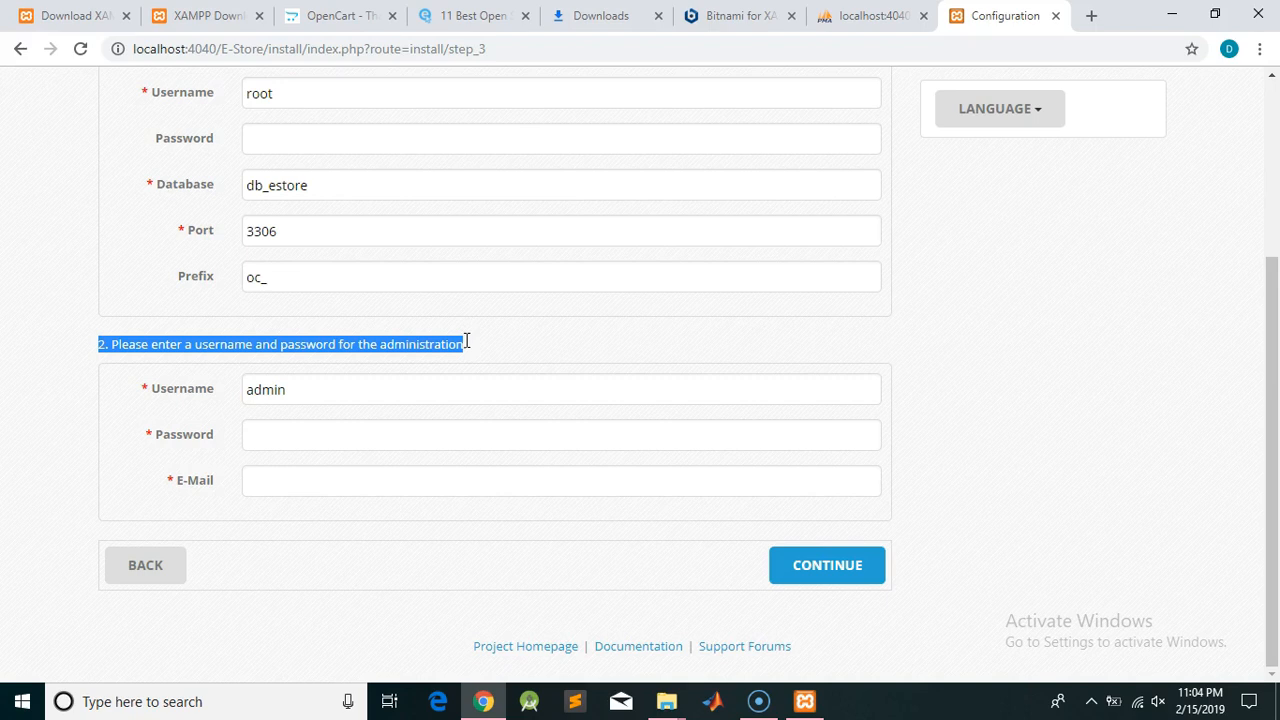
{"action": "left_click", "coordinate": [346, 437]}
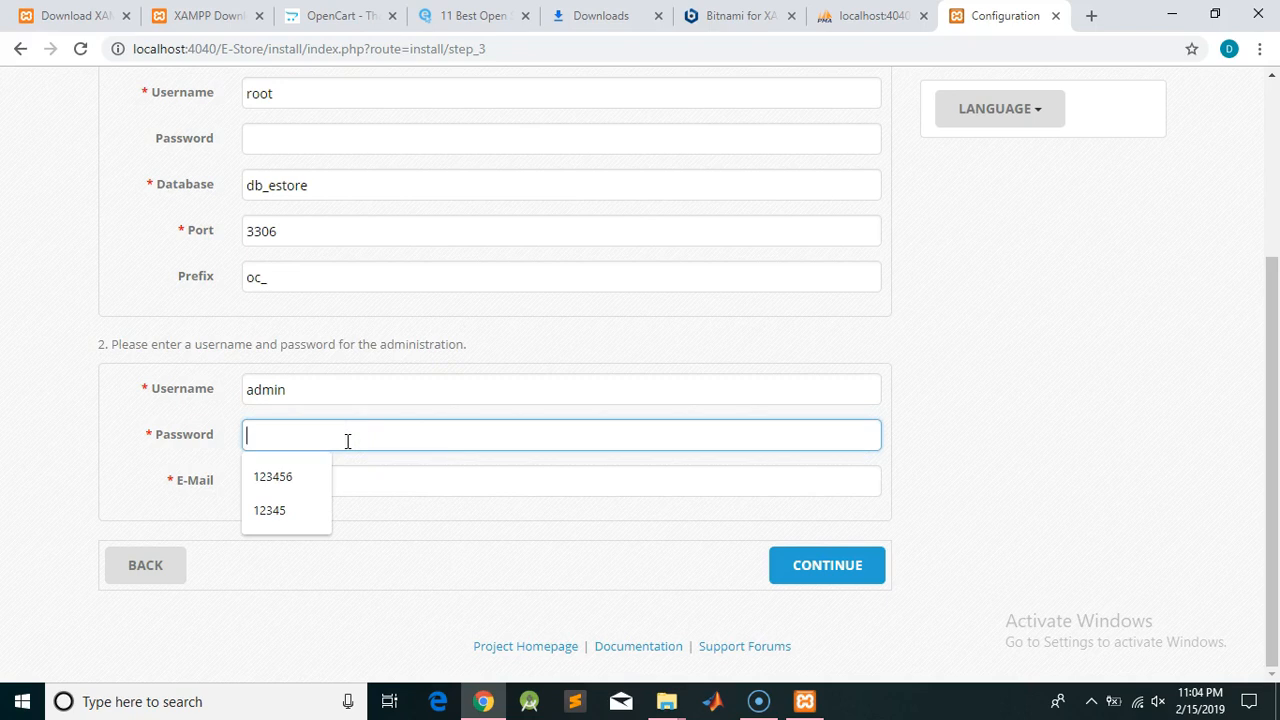
{"action": "type", "text": "1234"}
{"action": "type", "text": "6"}
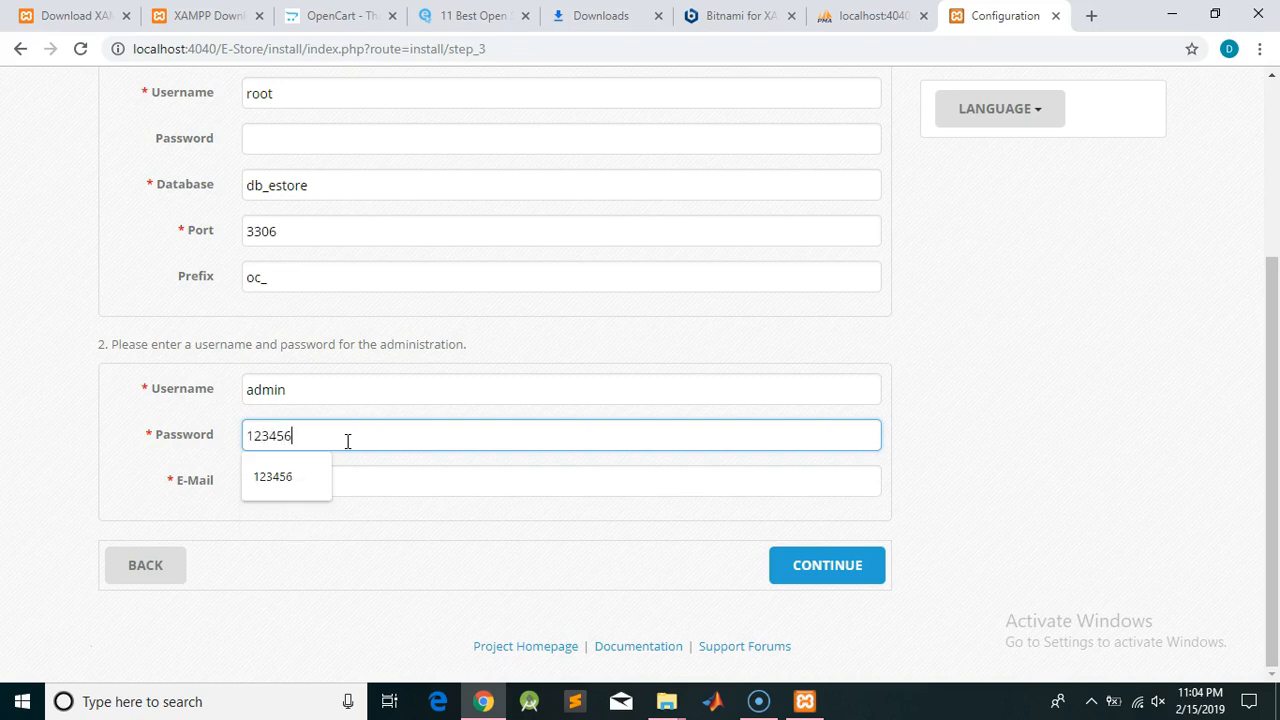
{"action": "left_click", "coordinate": [428, 473]}
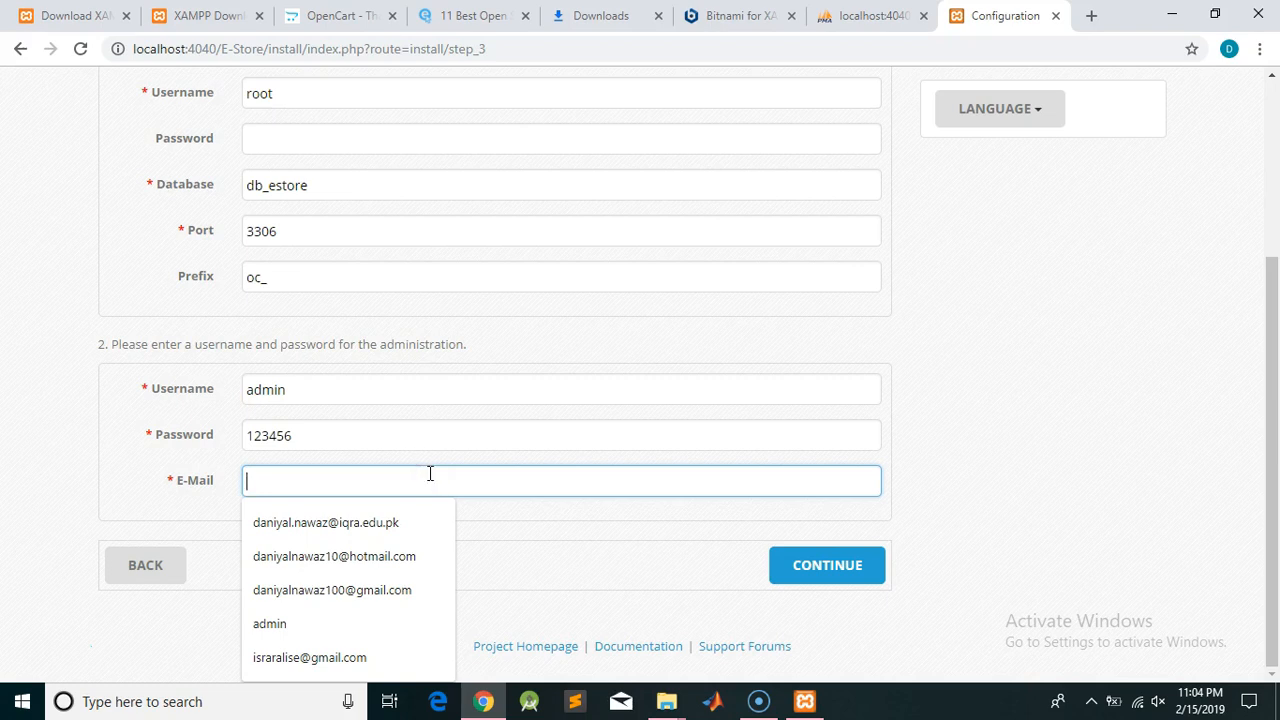
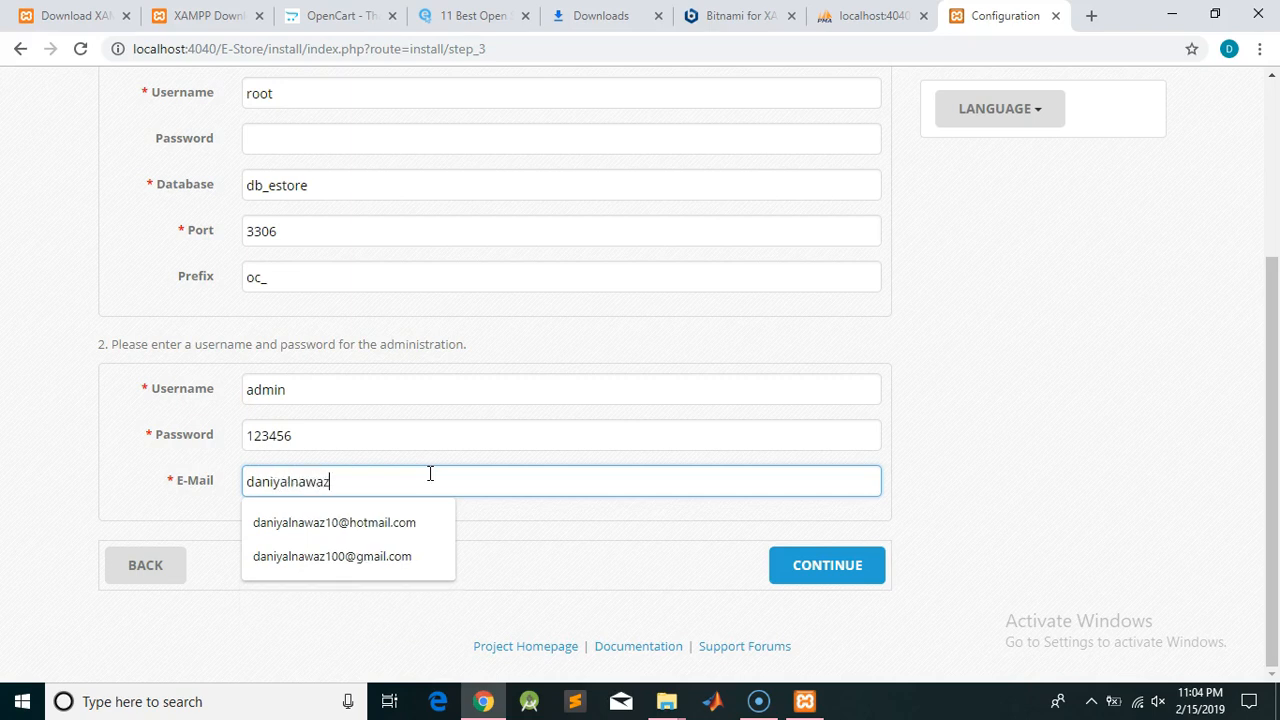
{"action": "key", "text": "Down"}
{"action": "left_click", "coordinate": [644, 472]}
{"action": "left_click", "coordinate": [882, 499]}
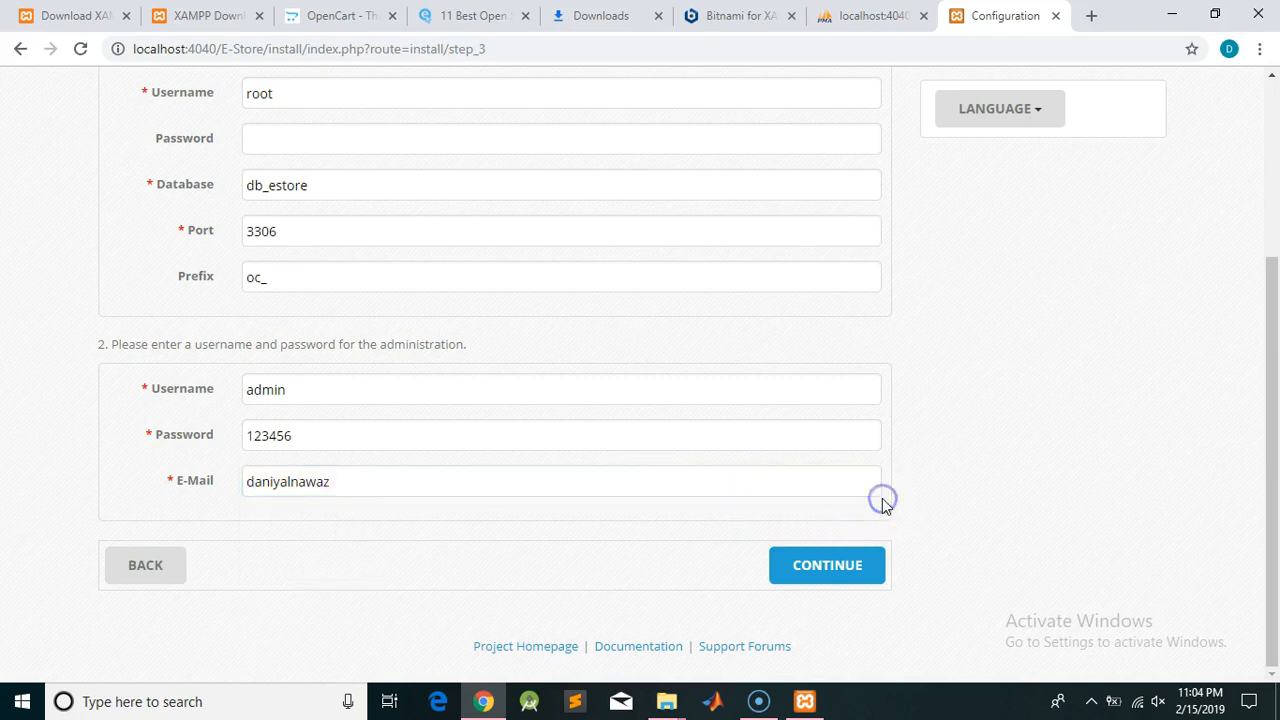
{"action": "left_click", "coordinate": [822, 566]}
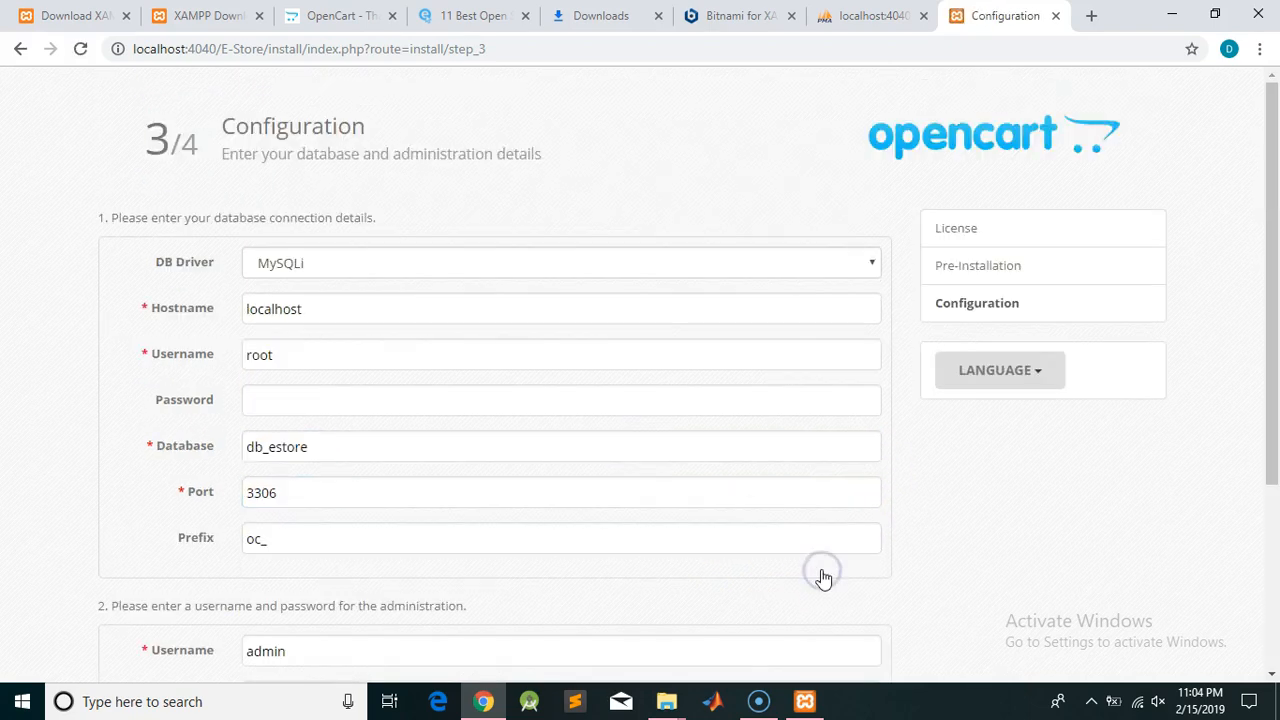
Replace the invalid e-mail with a saved full address and run the installation
{"action": "scroll", "coordinate": [833, 471], "scroll_direction": "down", "scroll_amount": 3}
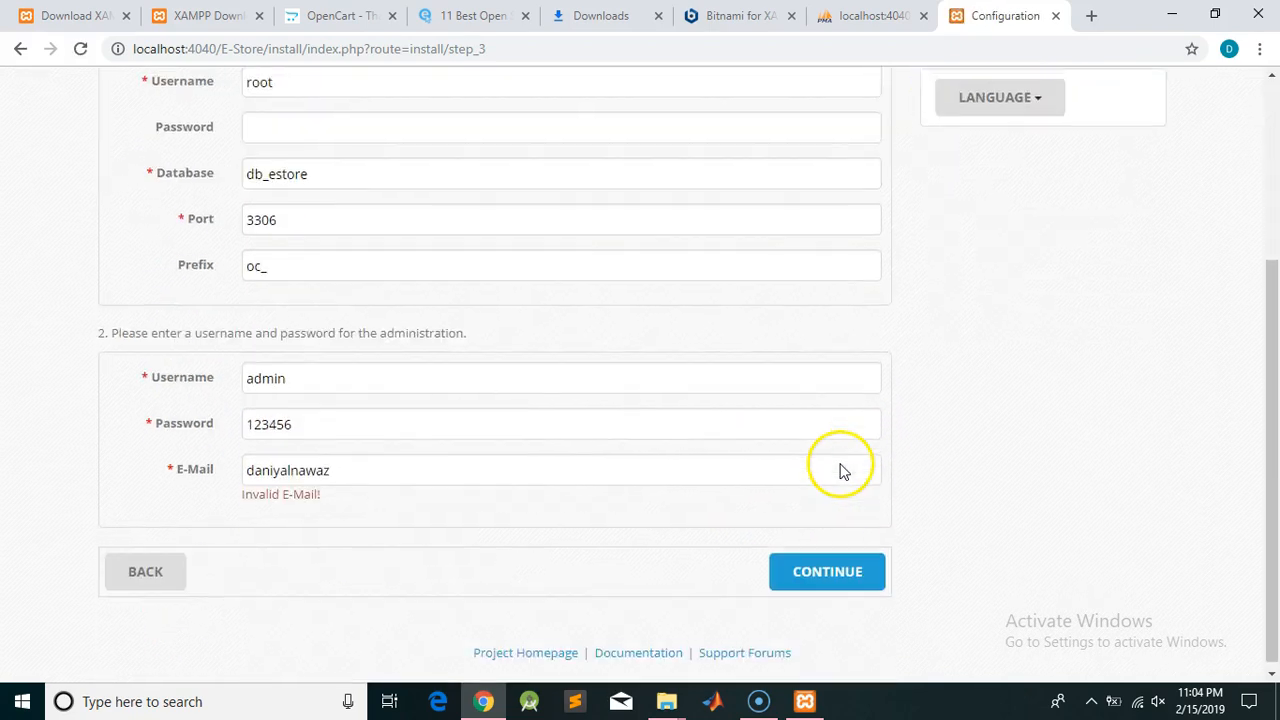
{"action": "left_click", "coordinate": [362, 467]}
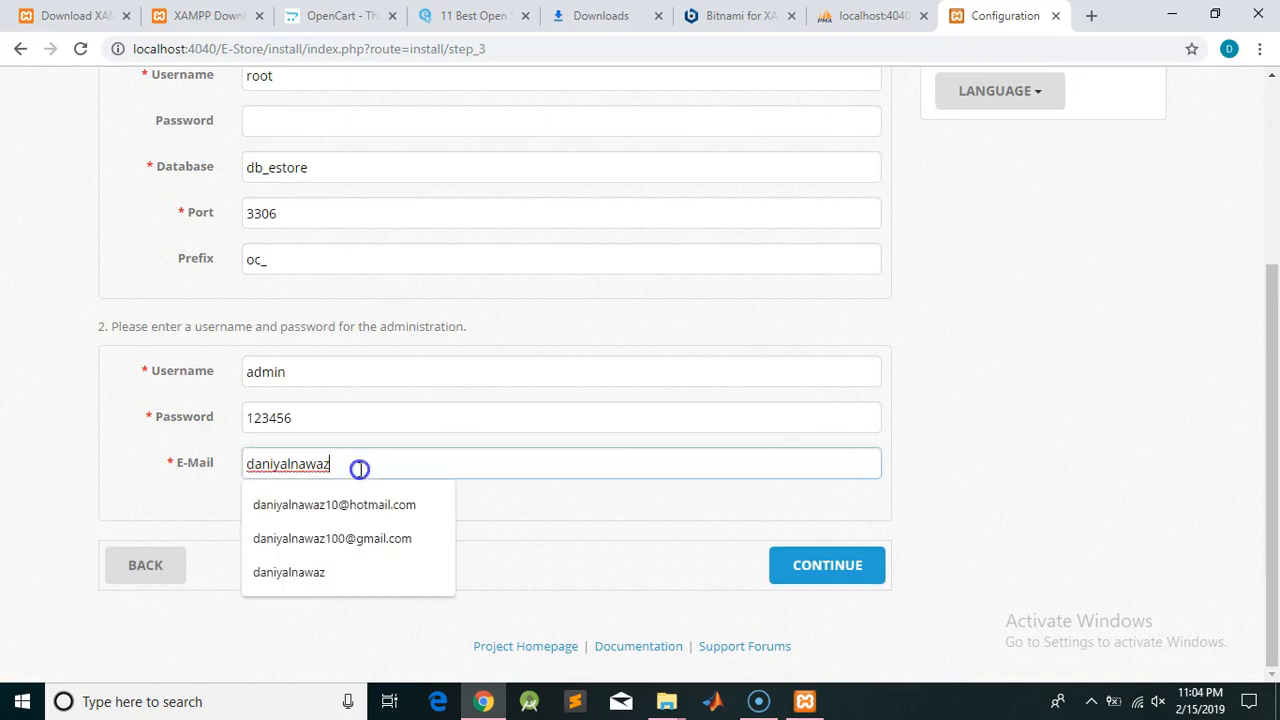
{"action": "left_click", "coordinate": [357, 505]}
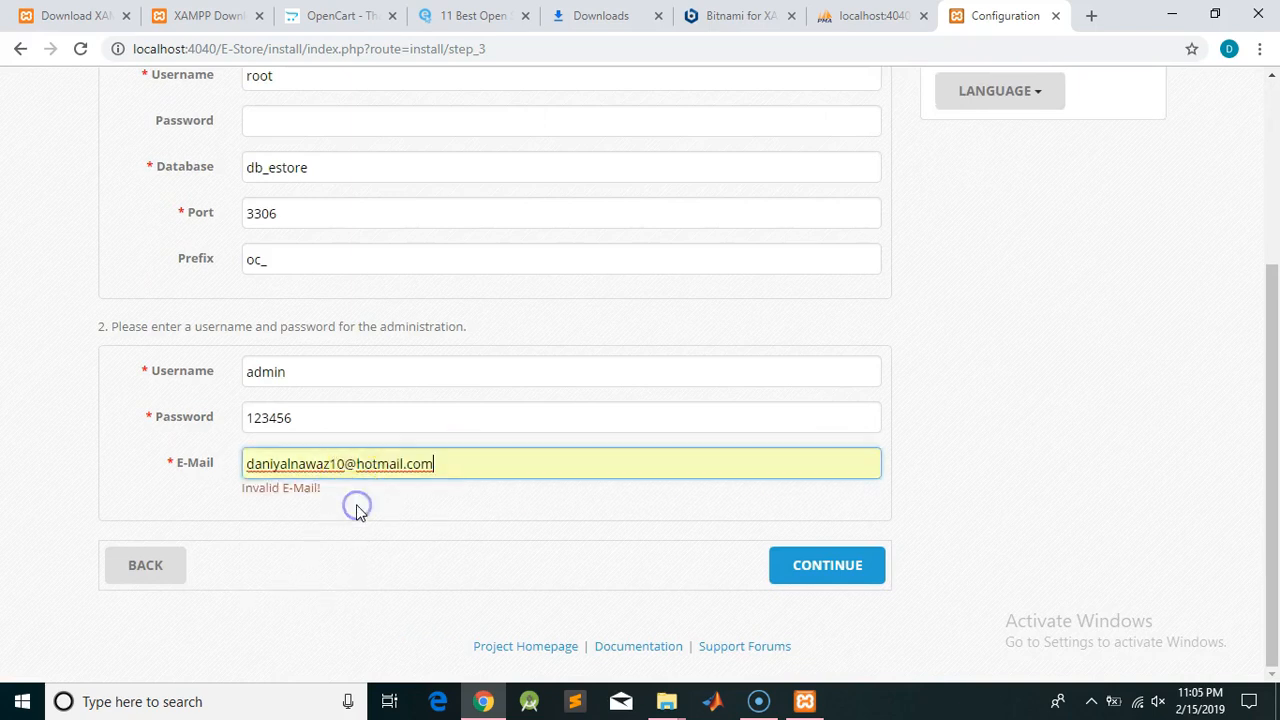
{"action": "left_click", "coordinate": [878, 582]}
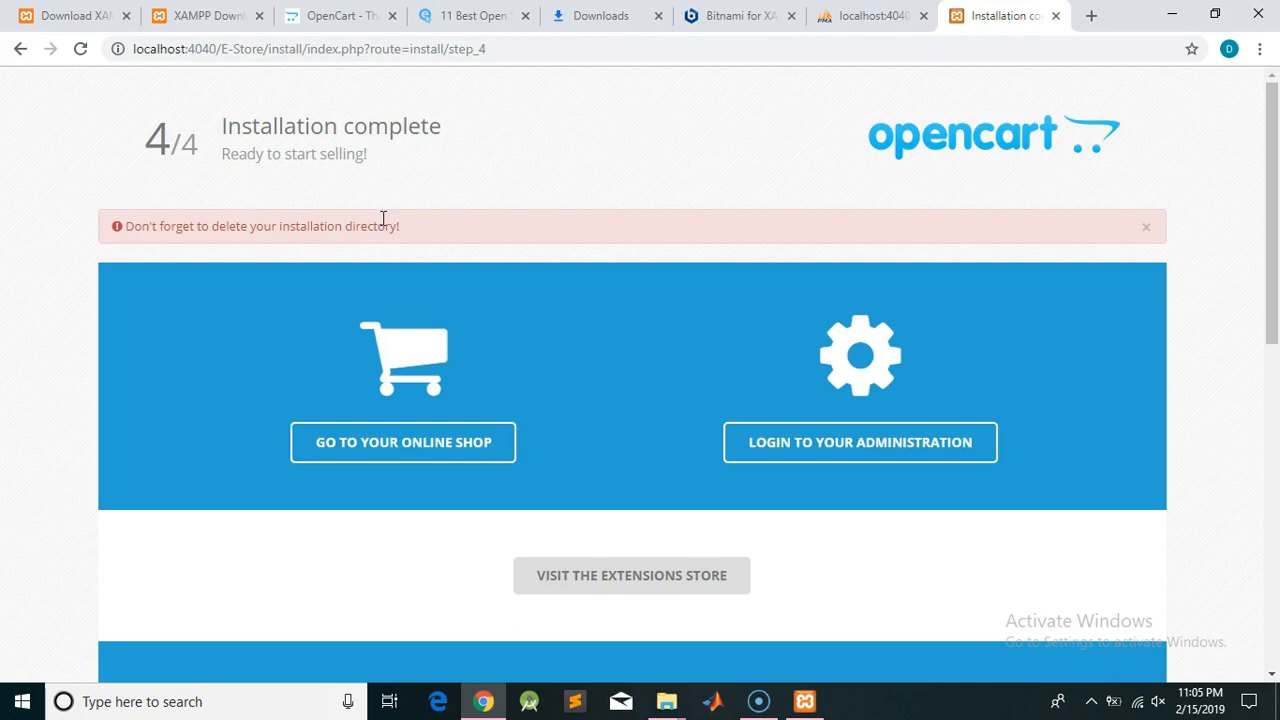
Permanently delete the install folder from C:\xampp\htdocs\E-Store, then return to Chrome
{"action": "mouse_move", "coordinate": [676, 710]}
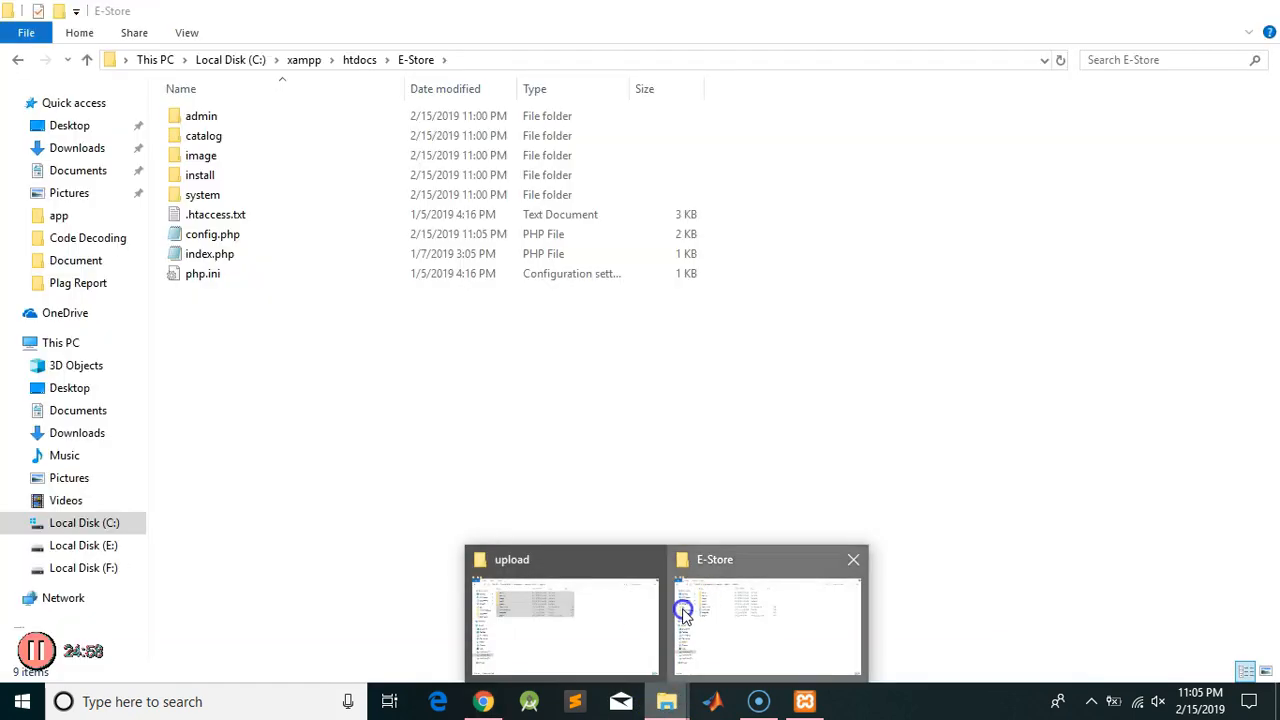
{"action": "left_click", "coordinate": [682, 610]}
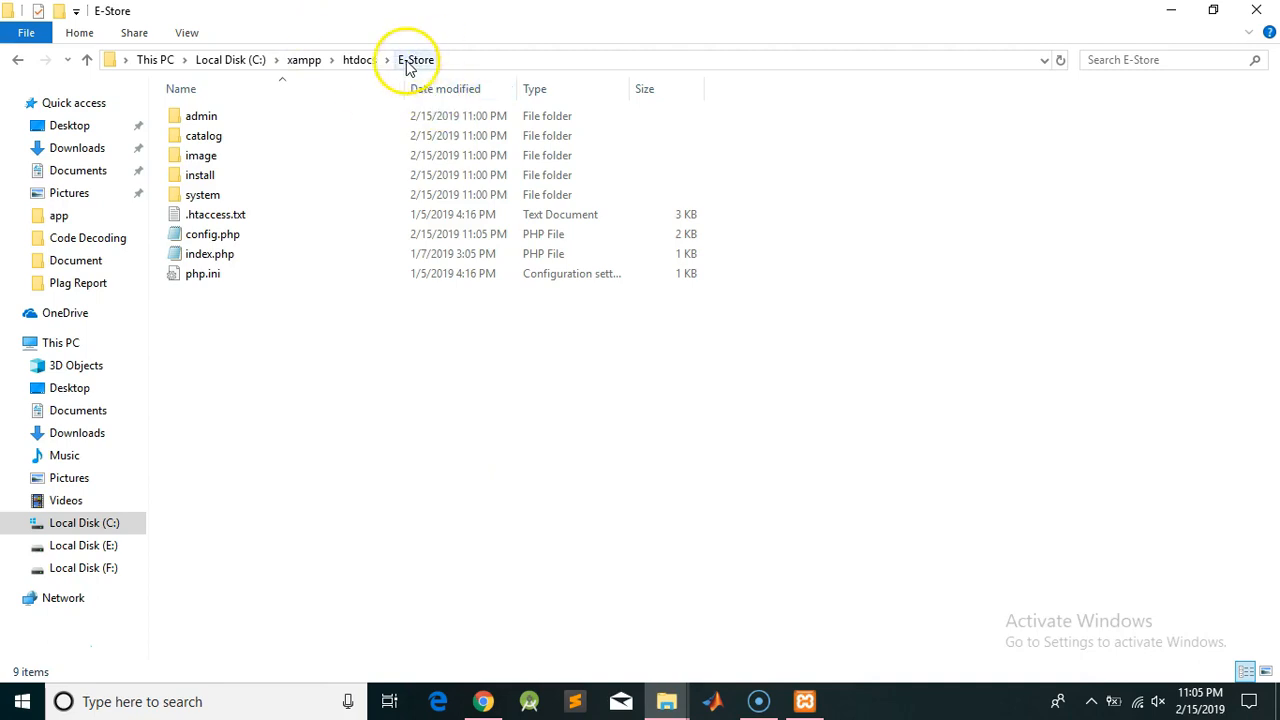
{"action": "left_click", "coordinate": [207, 180]}
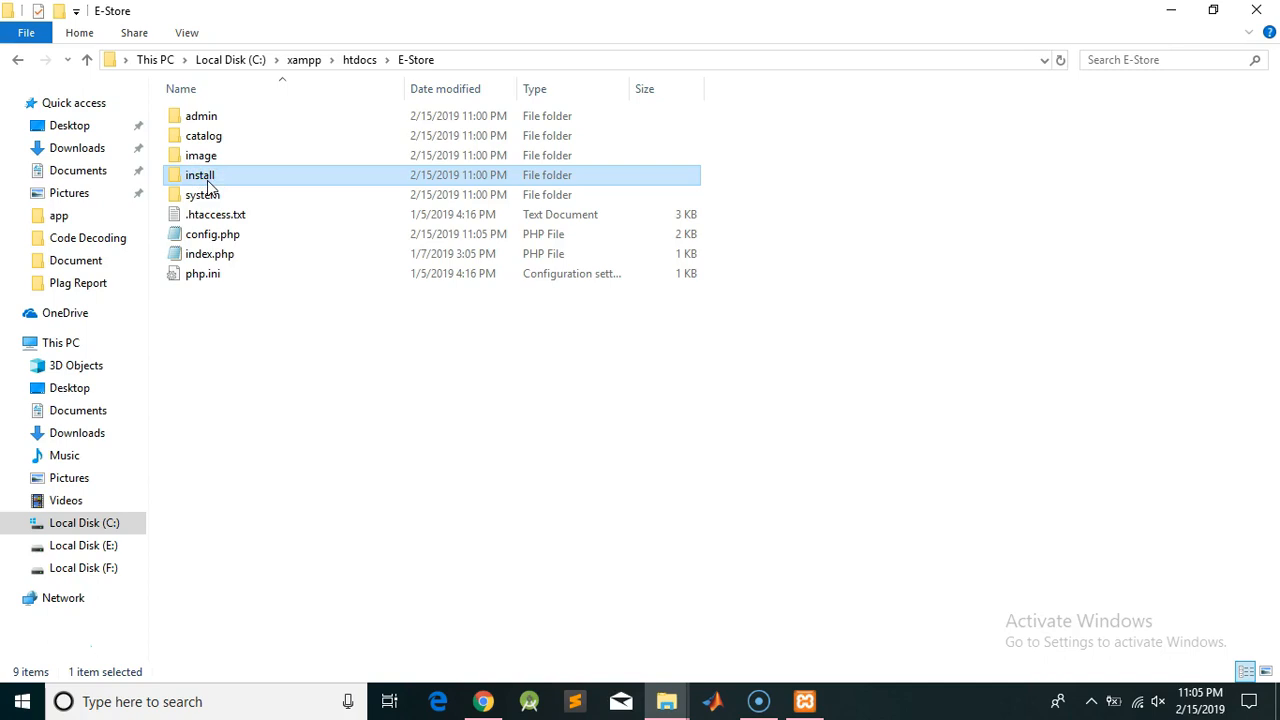
{"action": "left_click_drag", "start_coordinate": [208, 185], "coordinate": [209, 174]}
{"action": "left_click", "coordinate": [215, 155]}
{"action": "key", "text": "Down"}
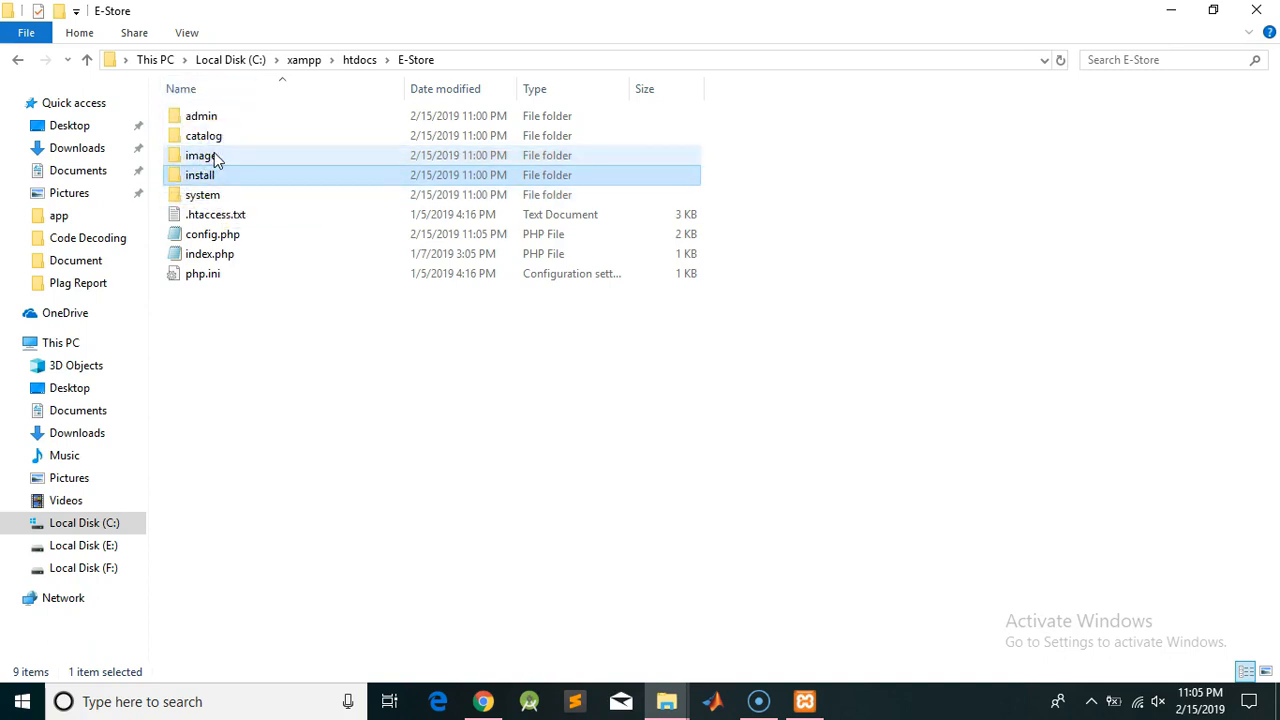
{"action": "left_click", "coordinate": [248, 177]}
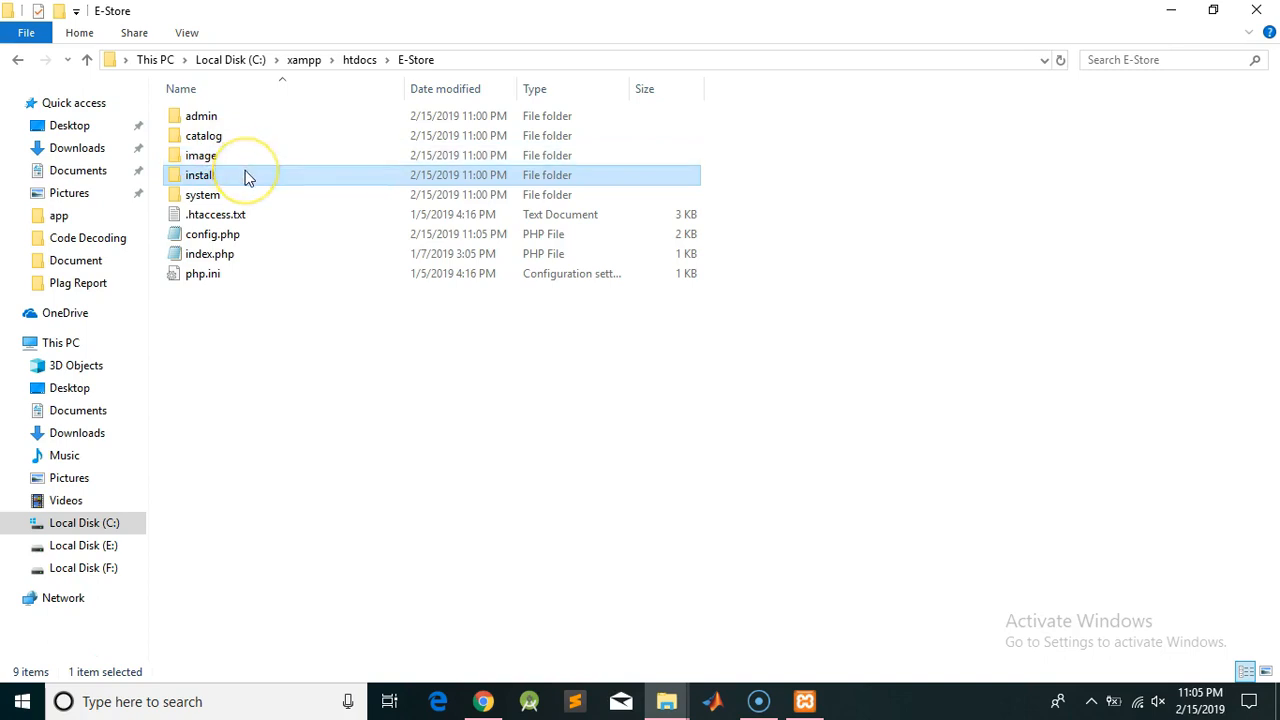
{"action": "key", "text": "shift+Delete"}
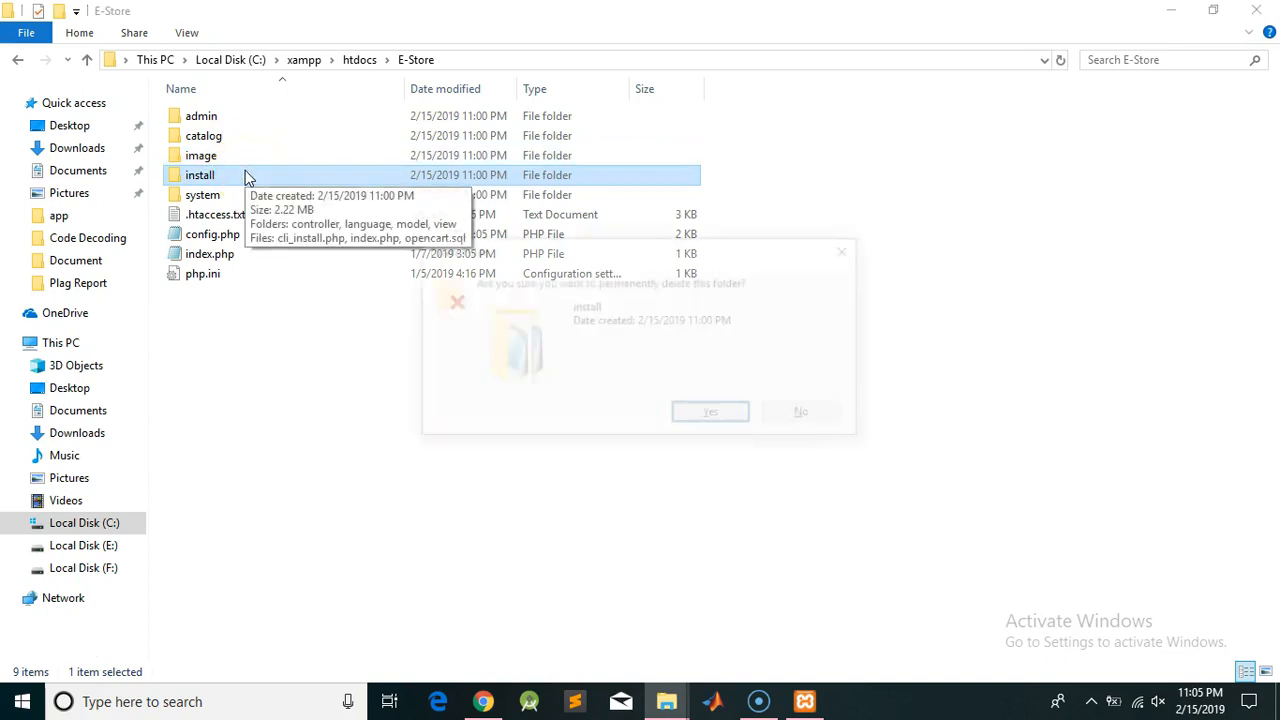
{"action": "key", "text": "Return"}
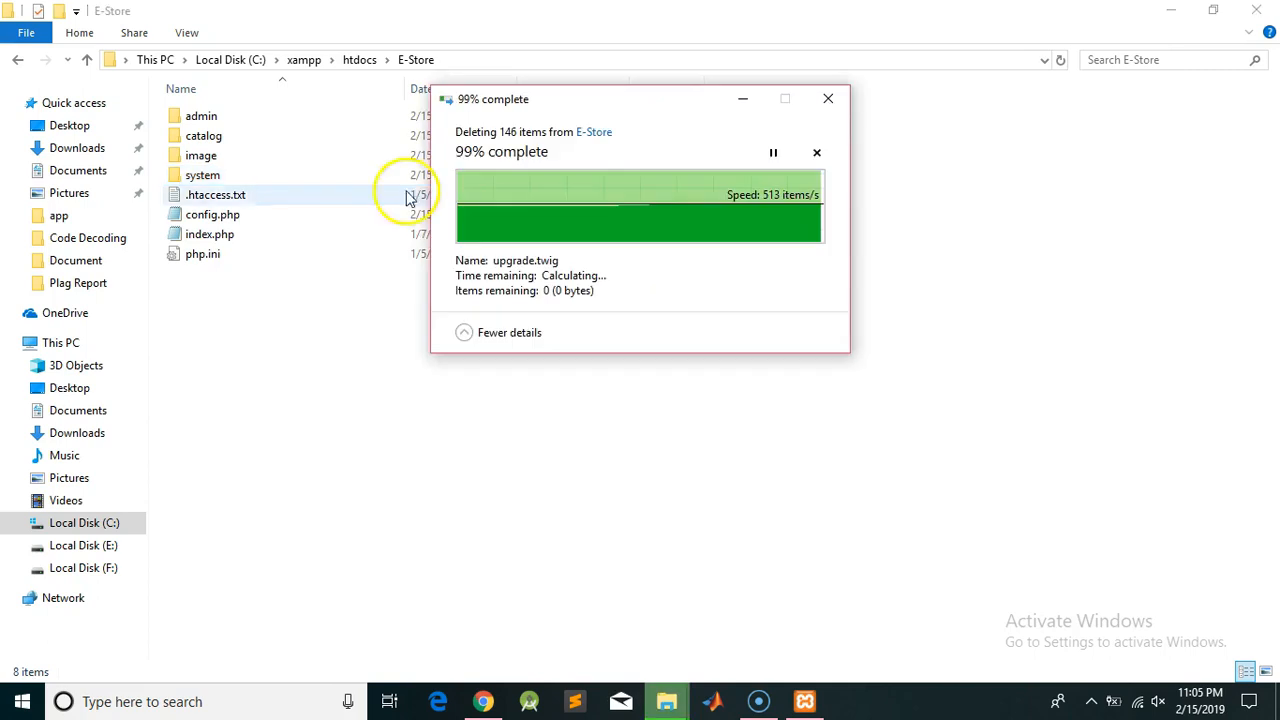
{"action": "left_click", "coordinate": [483, 702]}
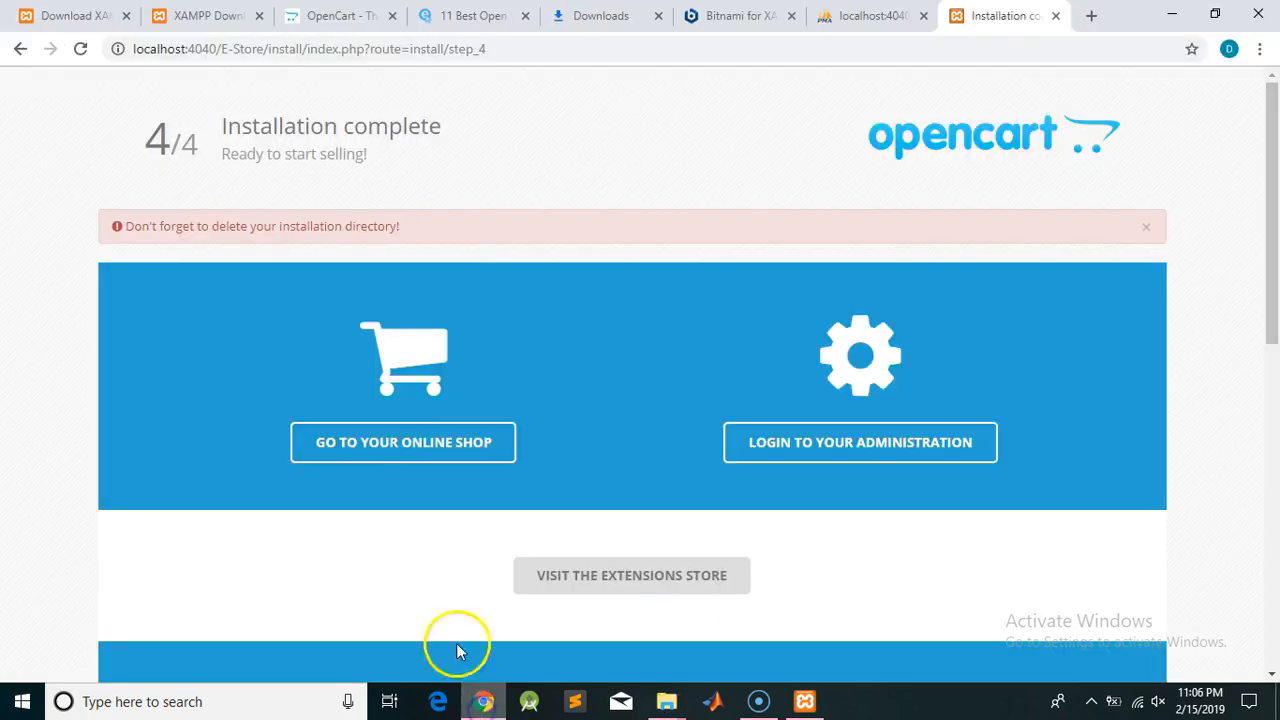
Open the storefront at localhost:4040/E-Store/ in a new tab, browse it, then return
{"action": "right_click", "coordinate": [371, 452]}
{"action": "left_click", "coordinate": [432, 464]}
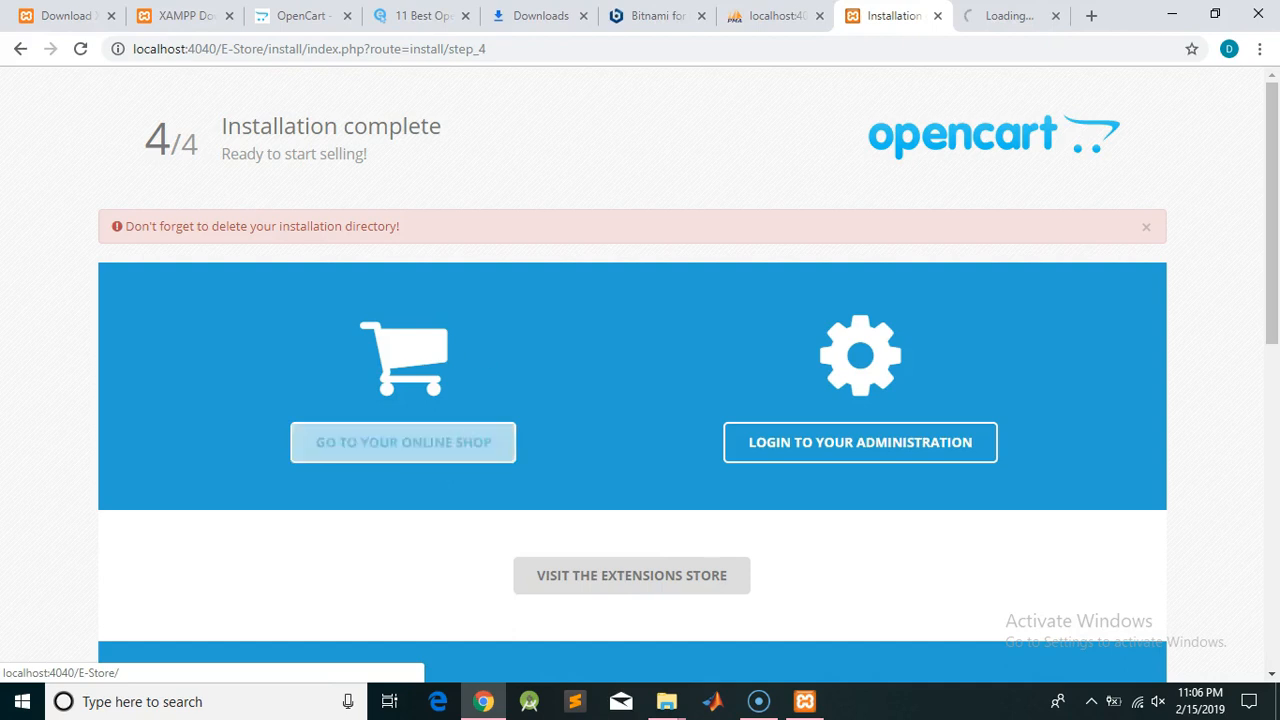
{"action": "left_click", "coordinate": [1012, 16]}
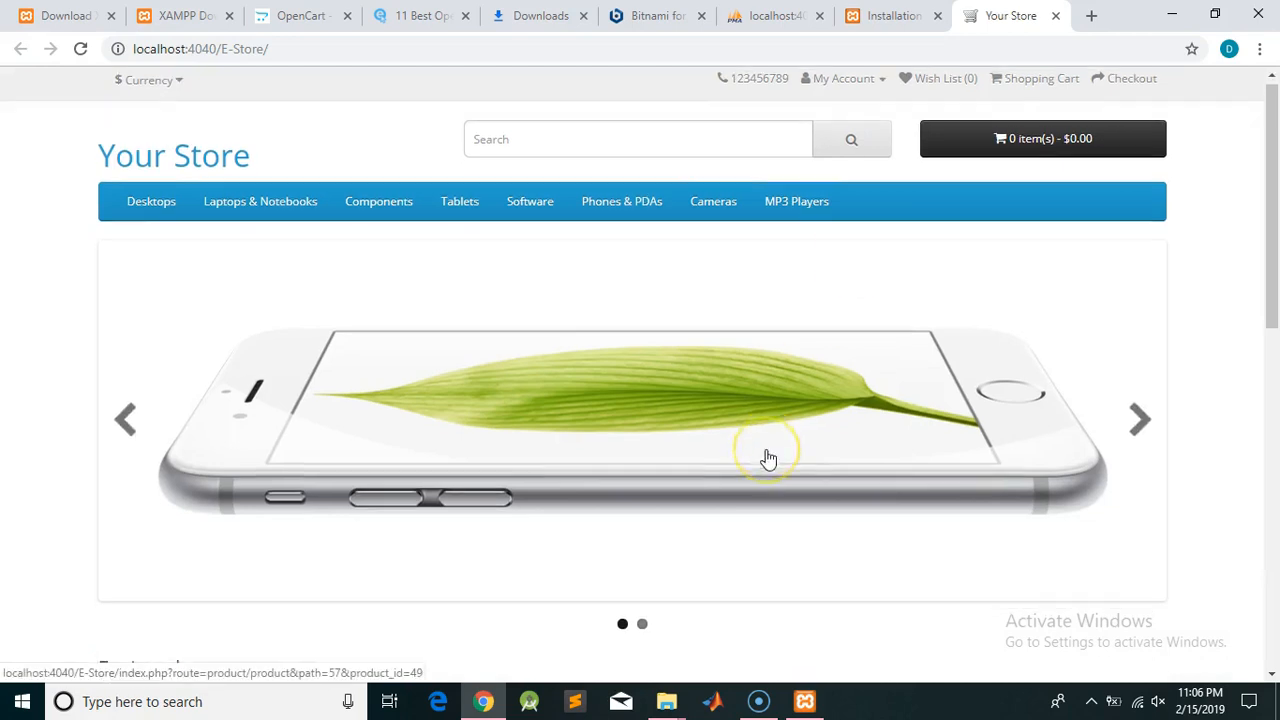
{"action": "scroll", "coordinate": [768, 458], "scroll_direction": "down", "scroll_amount": 9}
{"action": "scroll", "coordinate": [768, 457], "scroll_direction": "up", "scroll_amount": 1}
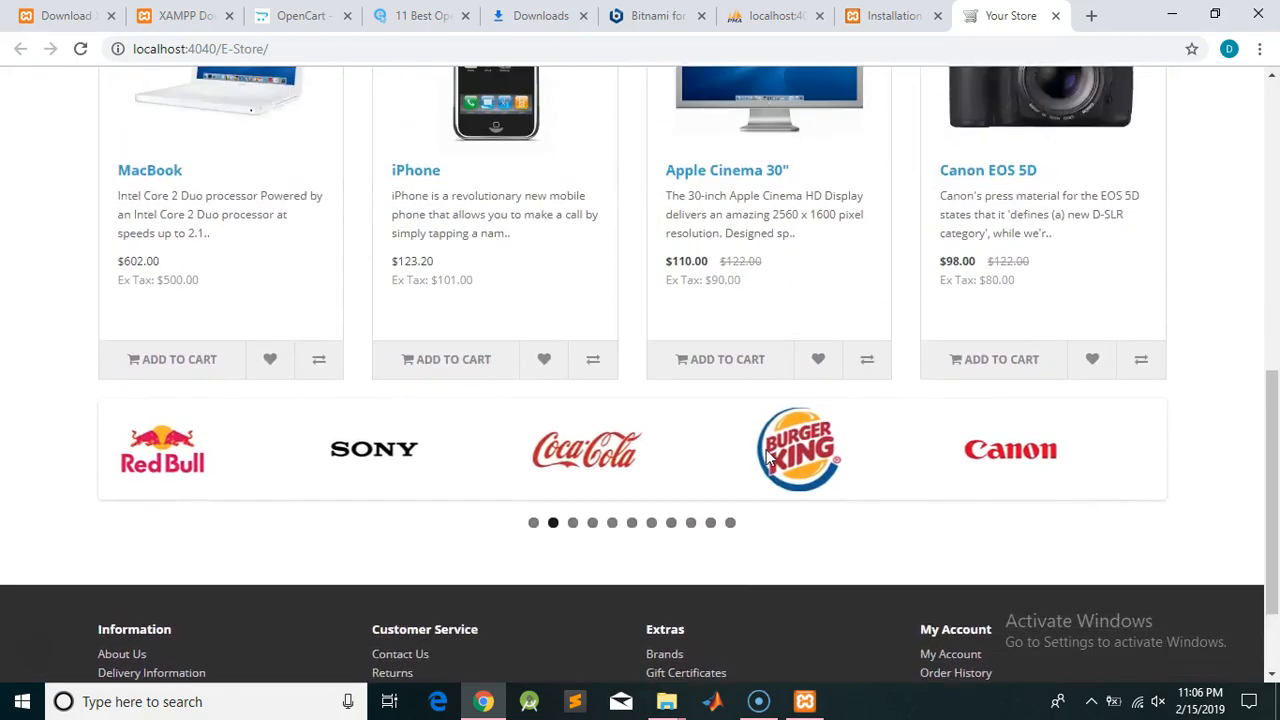
{"action": "scroll", "coordinate": [768, 458], "scroll_direction": "up", "scroll_amount": 2}
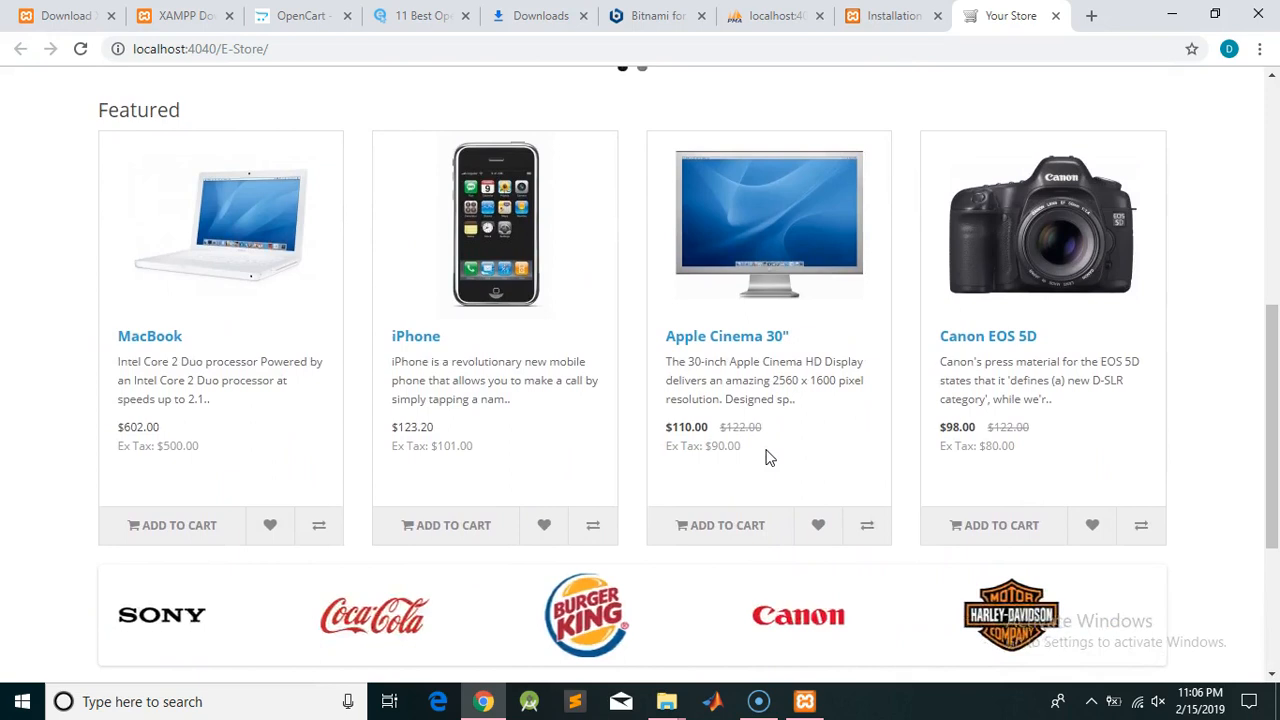
{"action": "scroll", "coordinate": [766, 457], "scroll_direction": "up", "scroll_amount": 6}
{"action": "scroll", "coordinate": [766, 451], "scroll_direction": "down", "scroll_amount": 9}
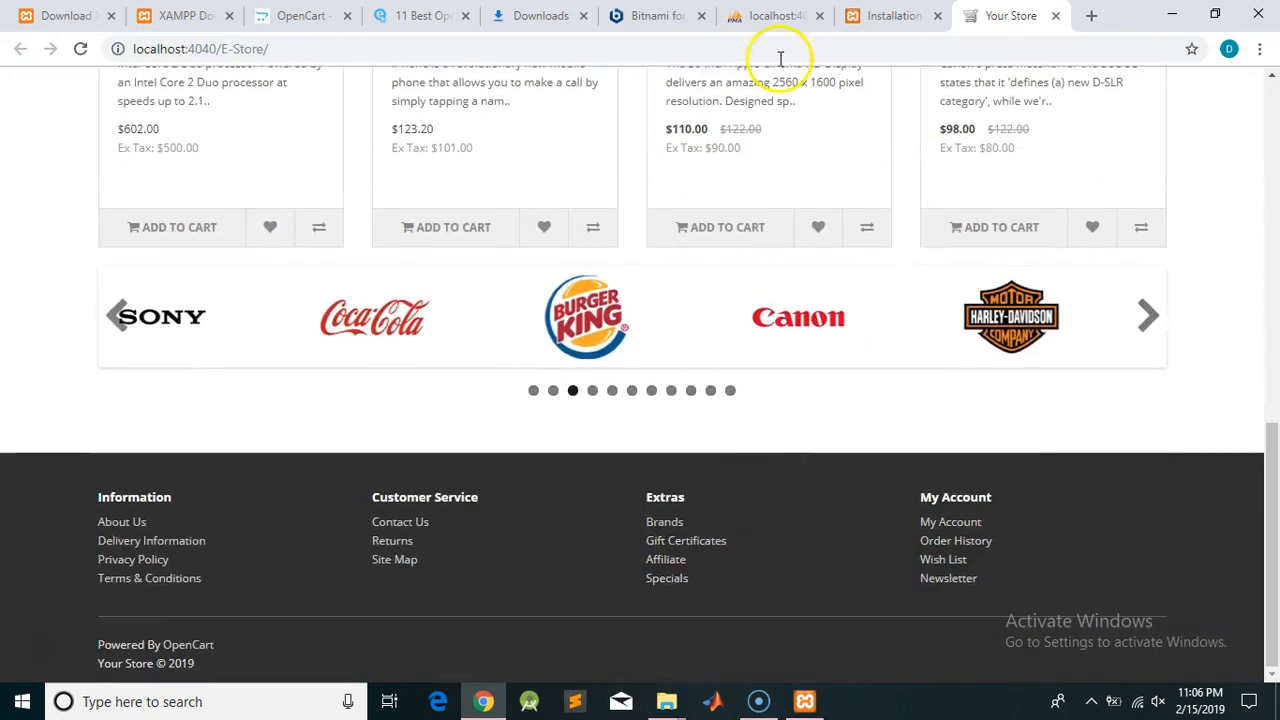
{"action": "left_click", "coordinate": [890, 15]}
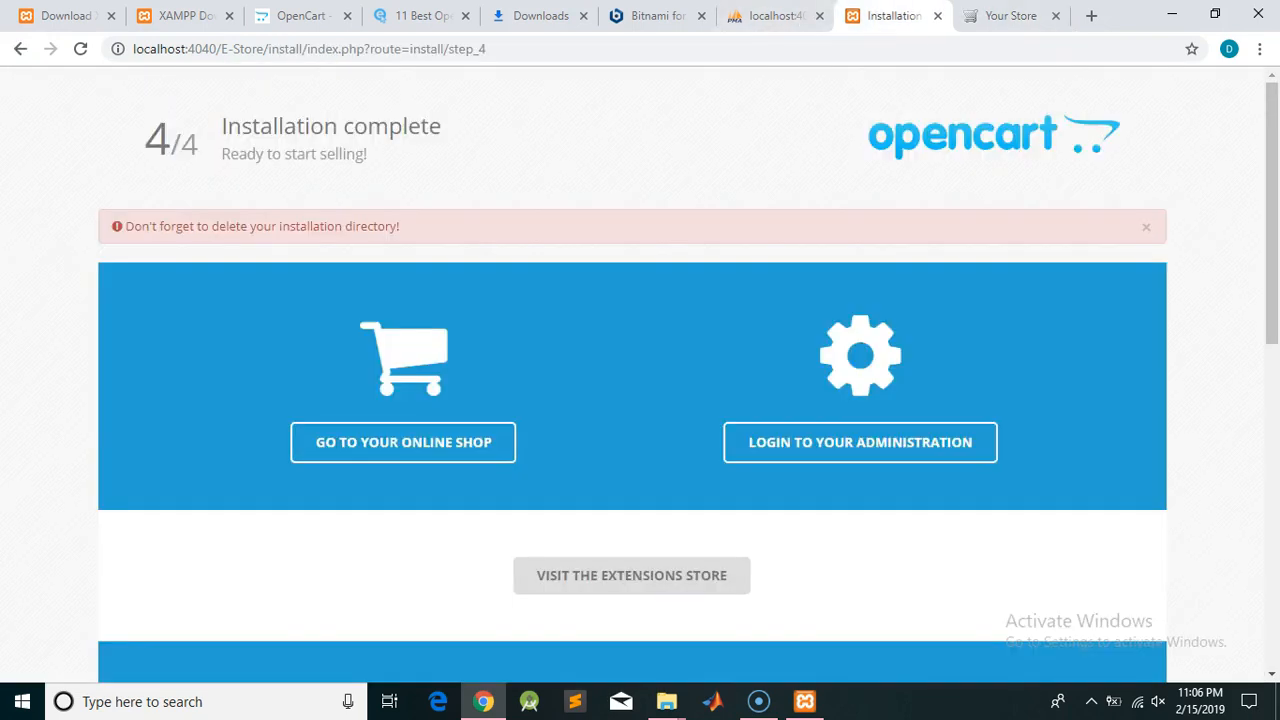
Open the administration login page in a new tab
{"action": "right_click", "coordinate": [847, 455]}
{"action": "left_click", "coordinate": [901, 462]}
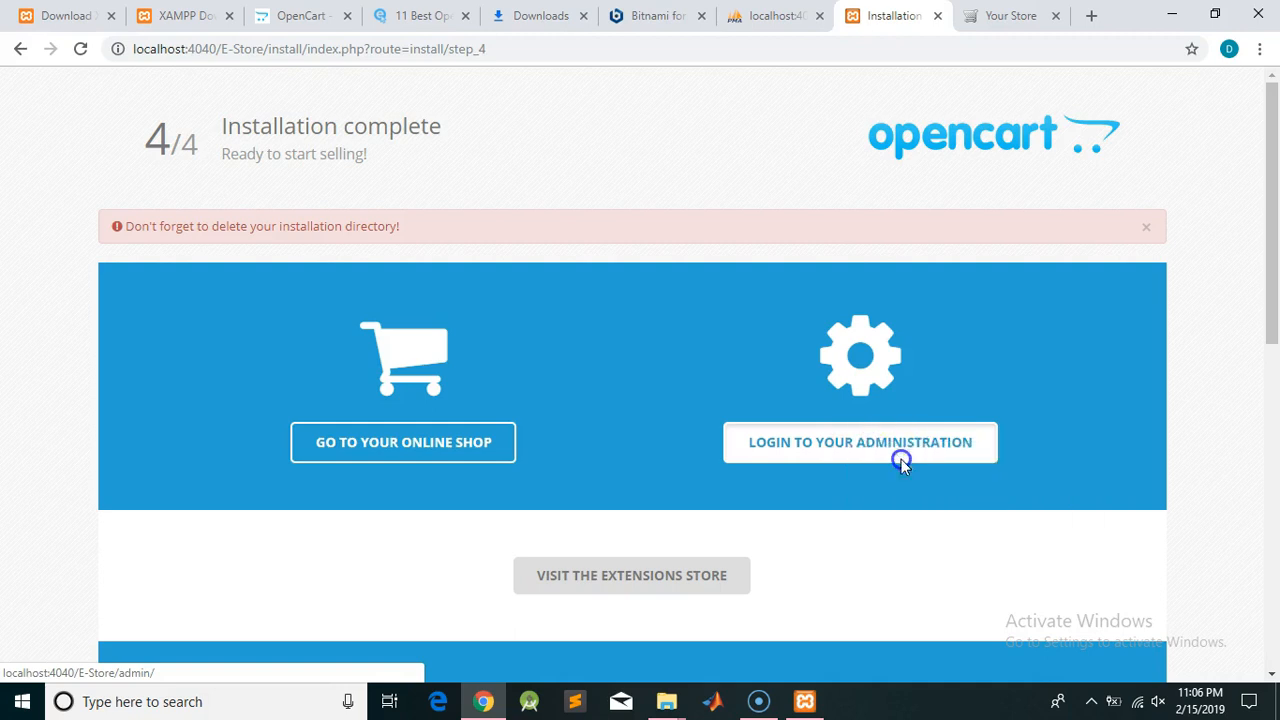
{"action": "left_click", "coordinate": [1012, 16]}
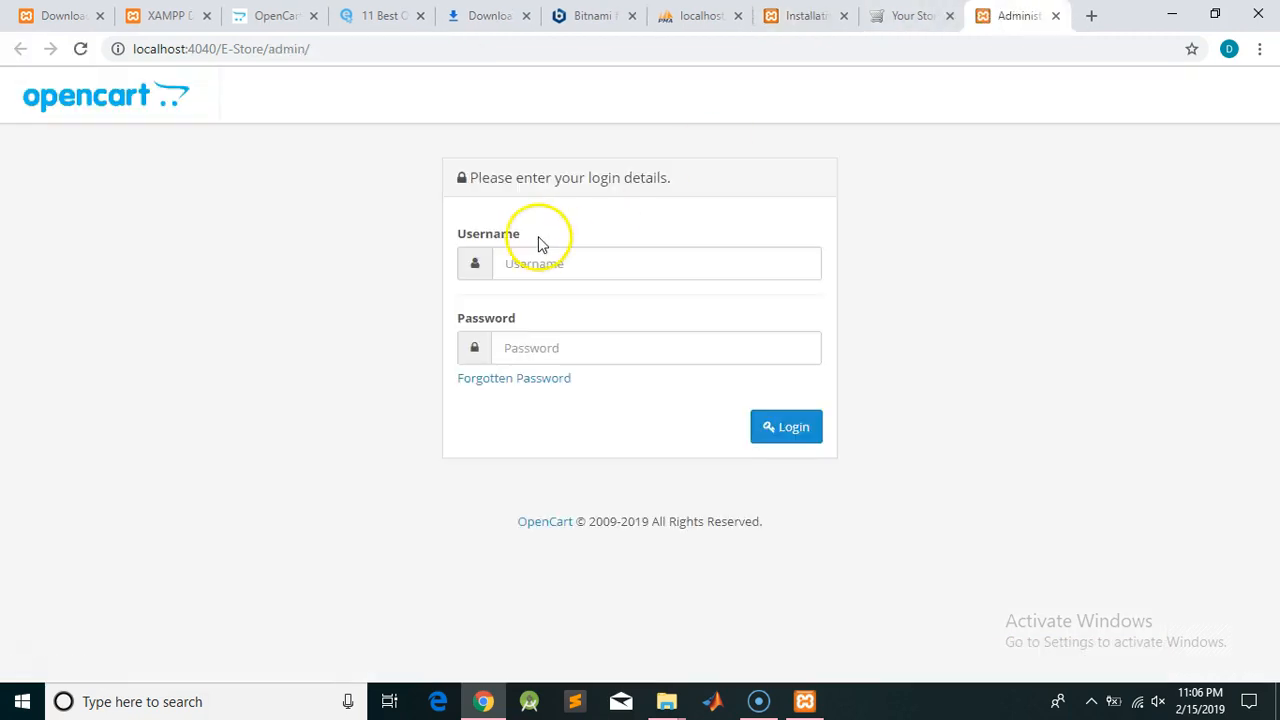
Log in with the admin username and password, decline saving it, and close the security notice
{"action": "left_click", "coordinate": [560, 265]}
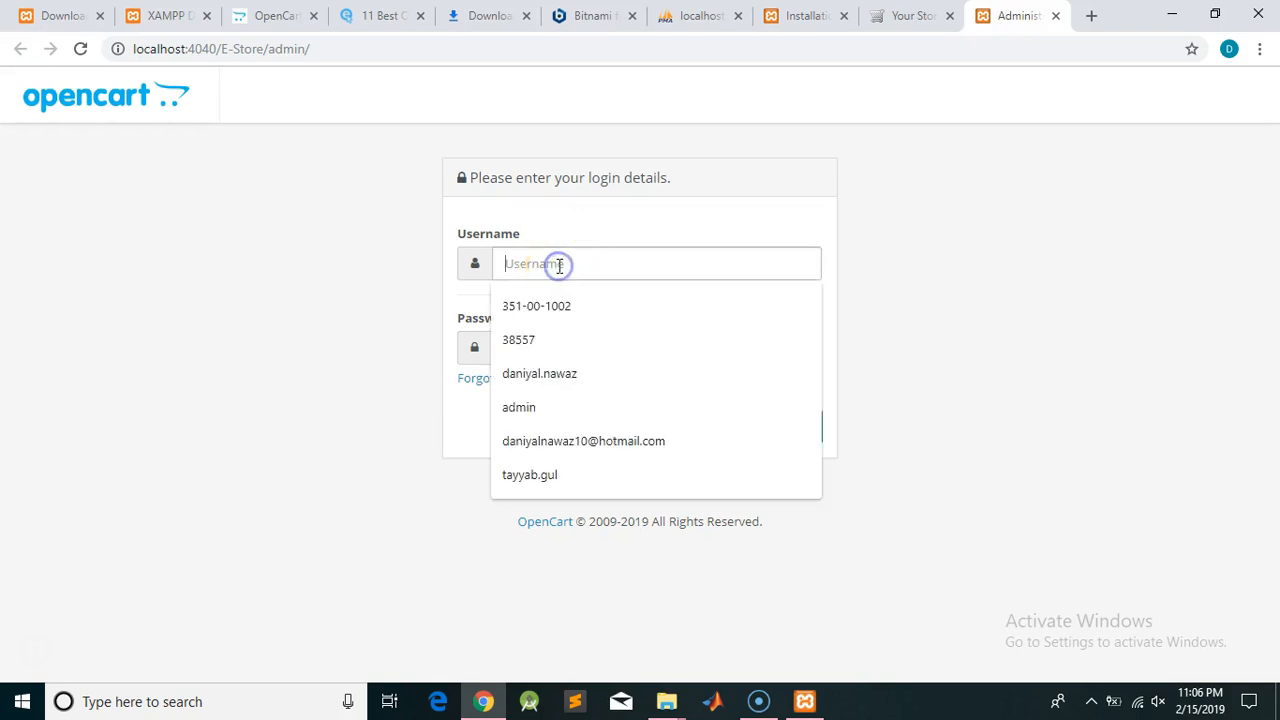
{"action": "type", "text": "admin"}
{"action": "key", "text": "Tab"}
{"action": "type", "text": "ad"}
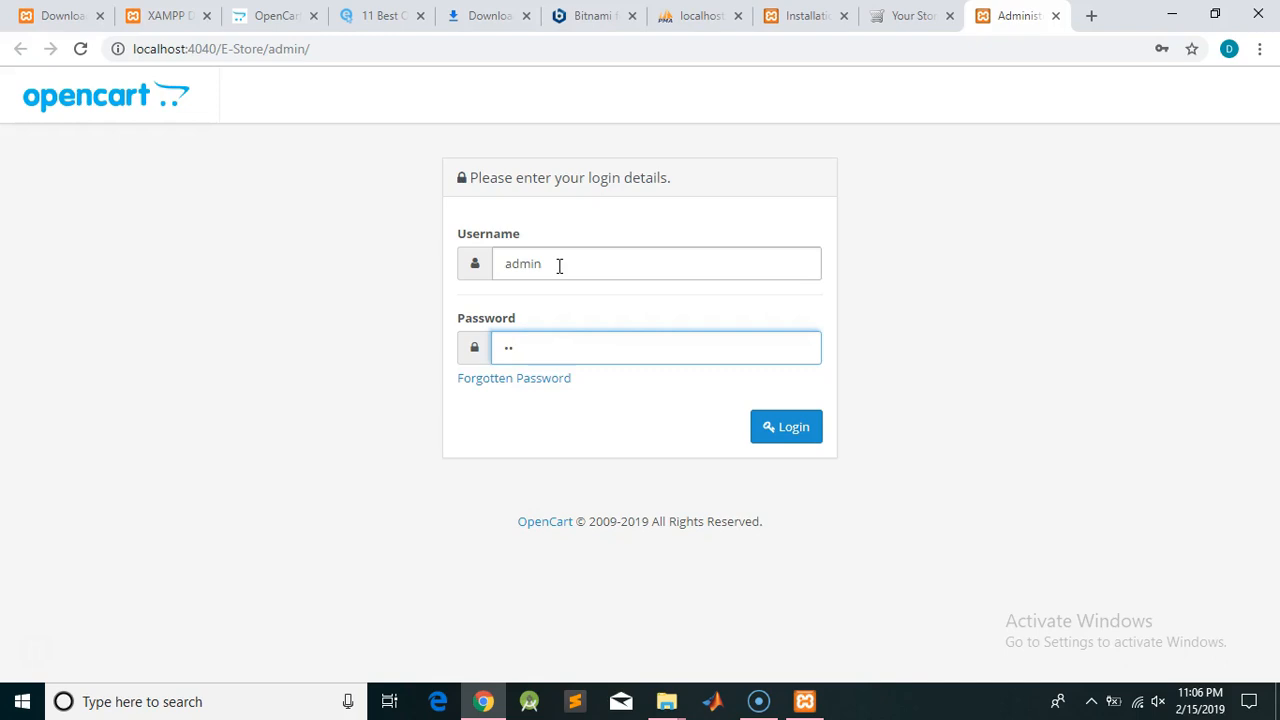
{"action": "left_click", "coordinate": [787, 427]}
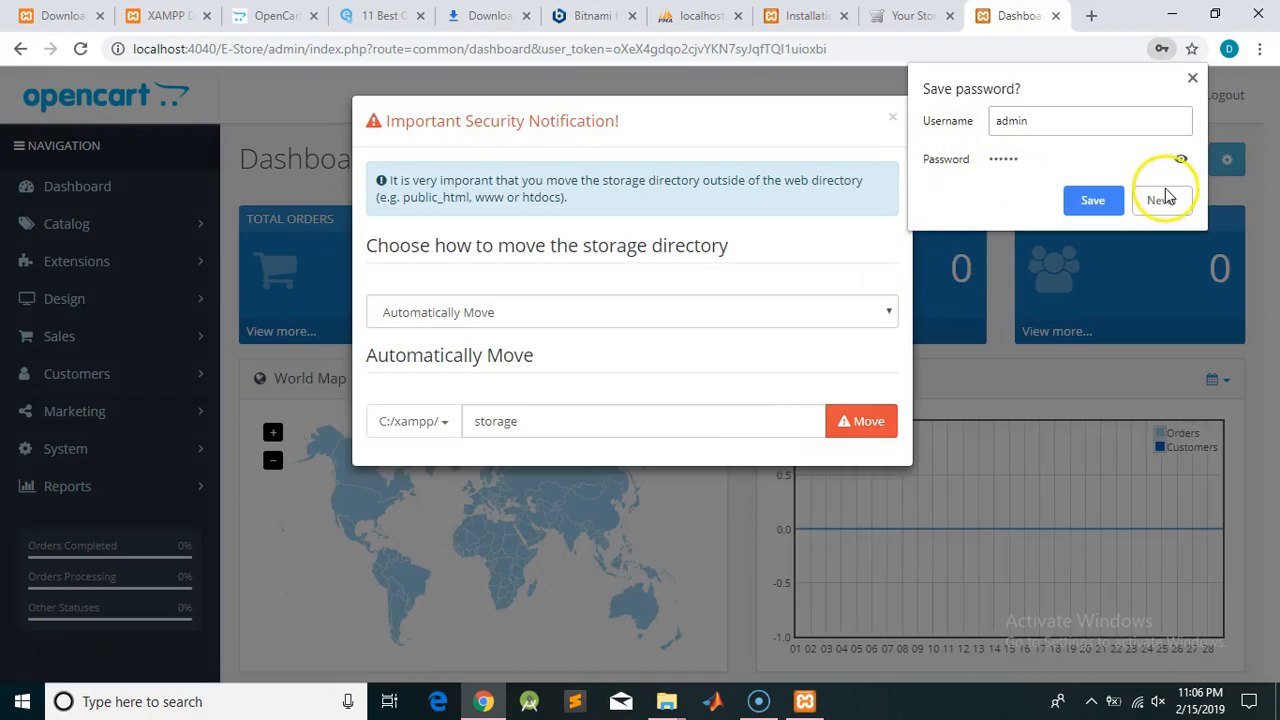
{"action": "left_click", "coordinate": [1162, 199]}
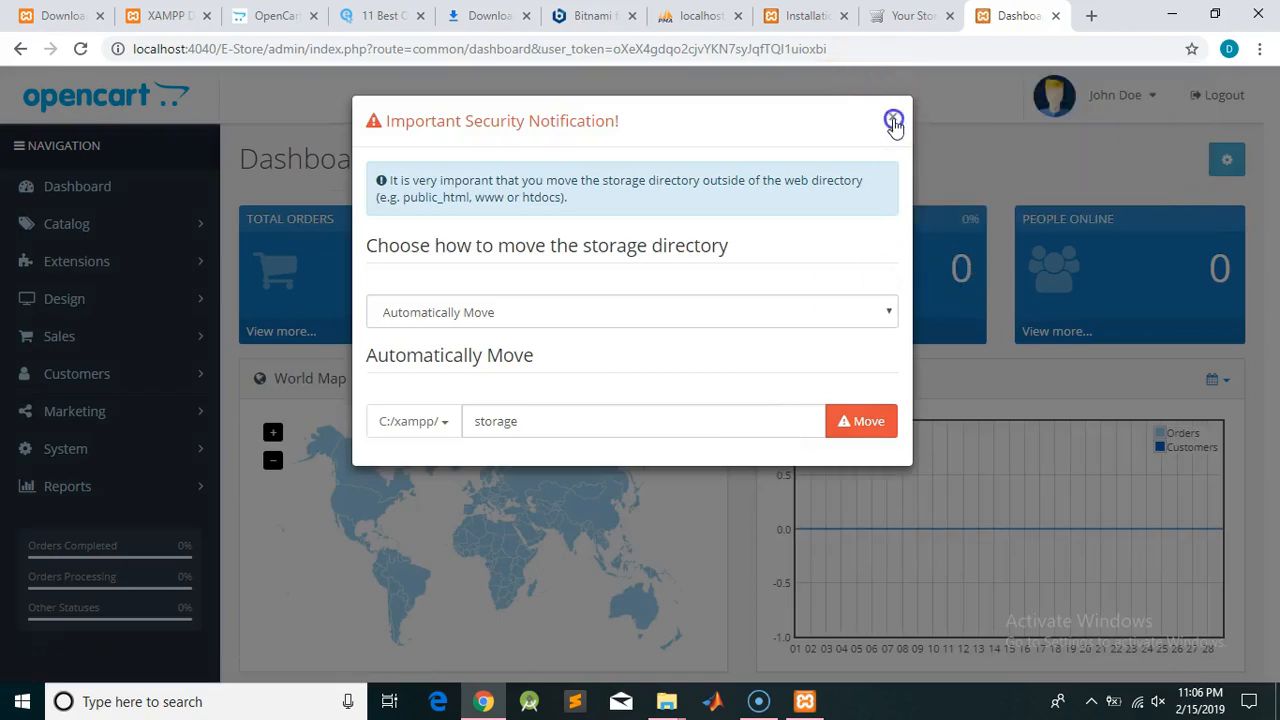
{"action": "left_click", "coordinate": [893, 122]}
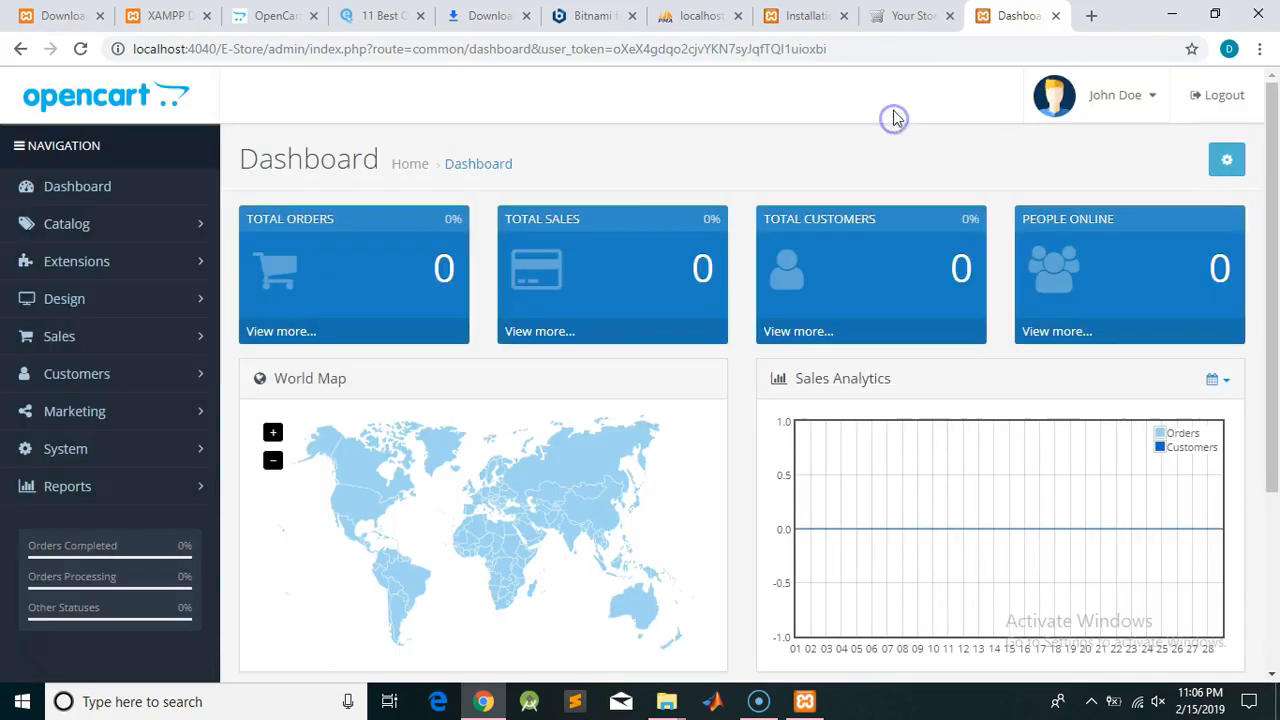
{"action": "left_click", "coordinate": [910, 12]}
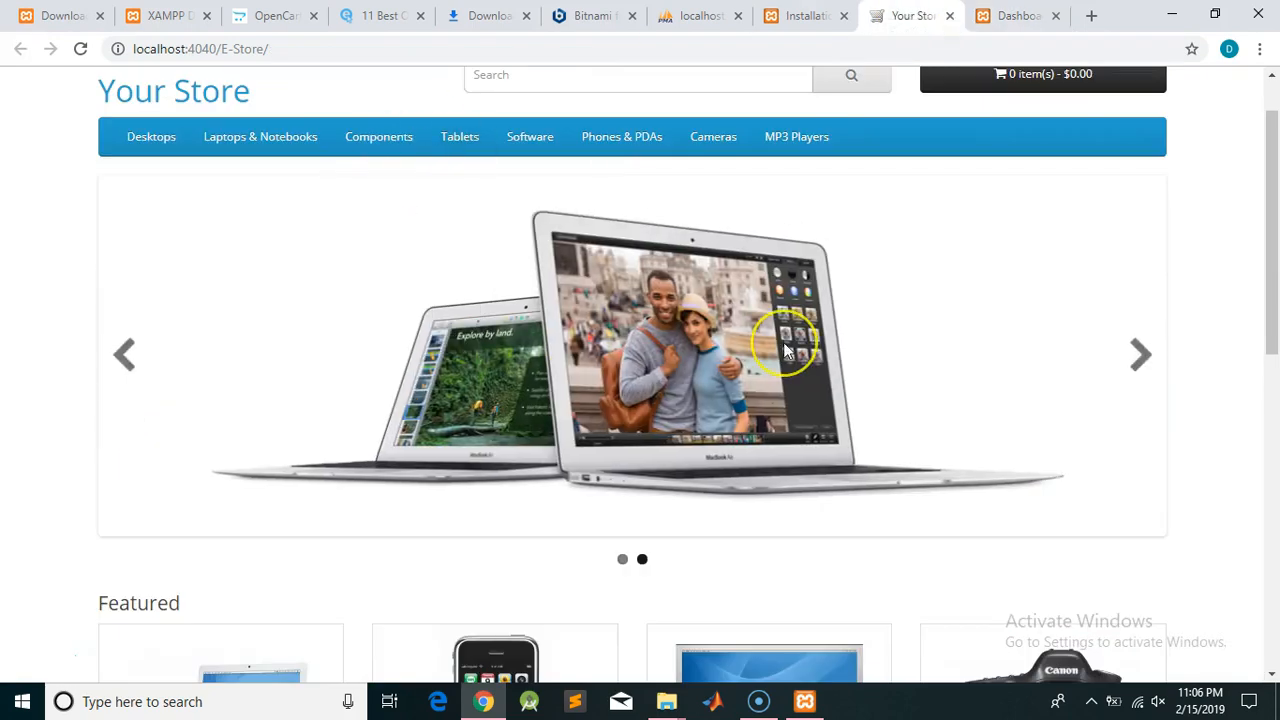
{"action": "scroll", "coordinate": [785, 350], "scroll_direction": "down", "scroll_amount": 1}
{"action": "scroll", "coordinate": [785, 350], "scroll_direction": "down", "scroll_amount": 8}
{"action": "scroll", "coordinate": [786, 350], "scroll_direction": "up", "scroll_amount": 10}
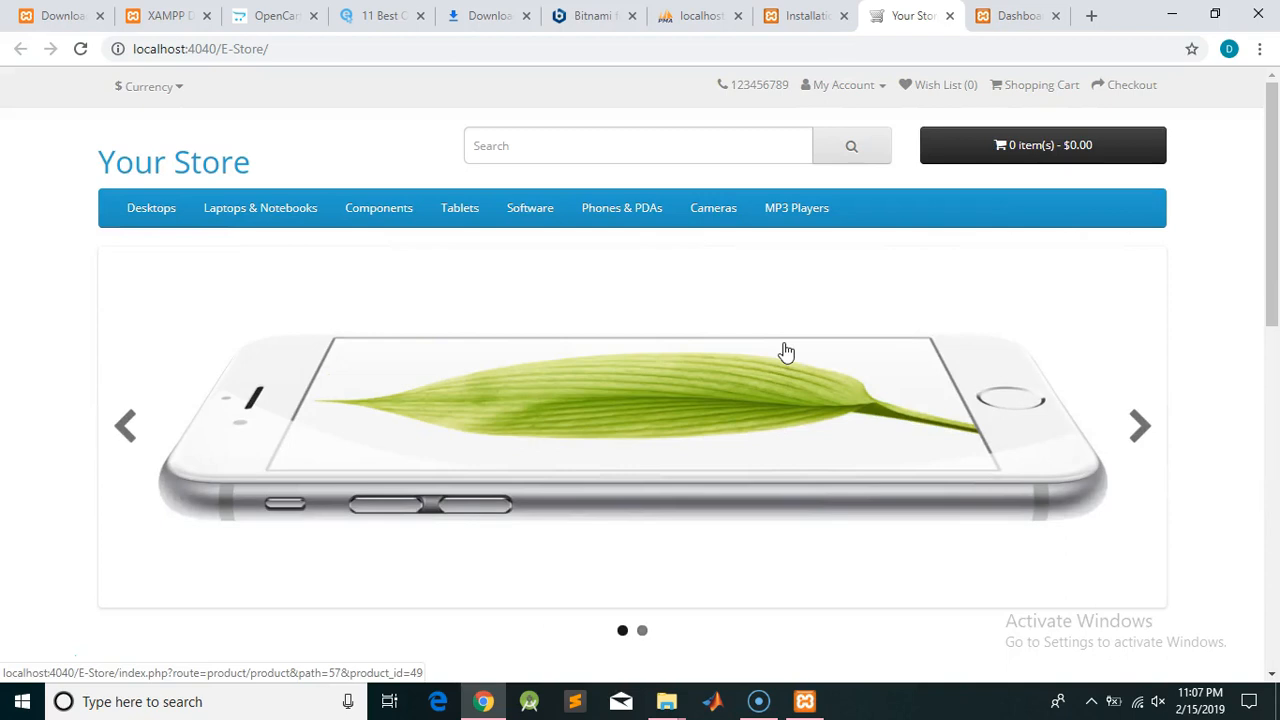
{"action": "scroll", "coordinate": [786, 350], "scroll_direction": "down", "scroll_amount": 8}
{"action": "left_click", "coordinate": [1240, 266]}
{"action": "scroll", "coordinate": [1240, 266], "scroll_direction": "up", "scroll_amount": 3}
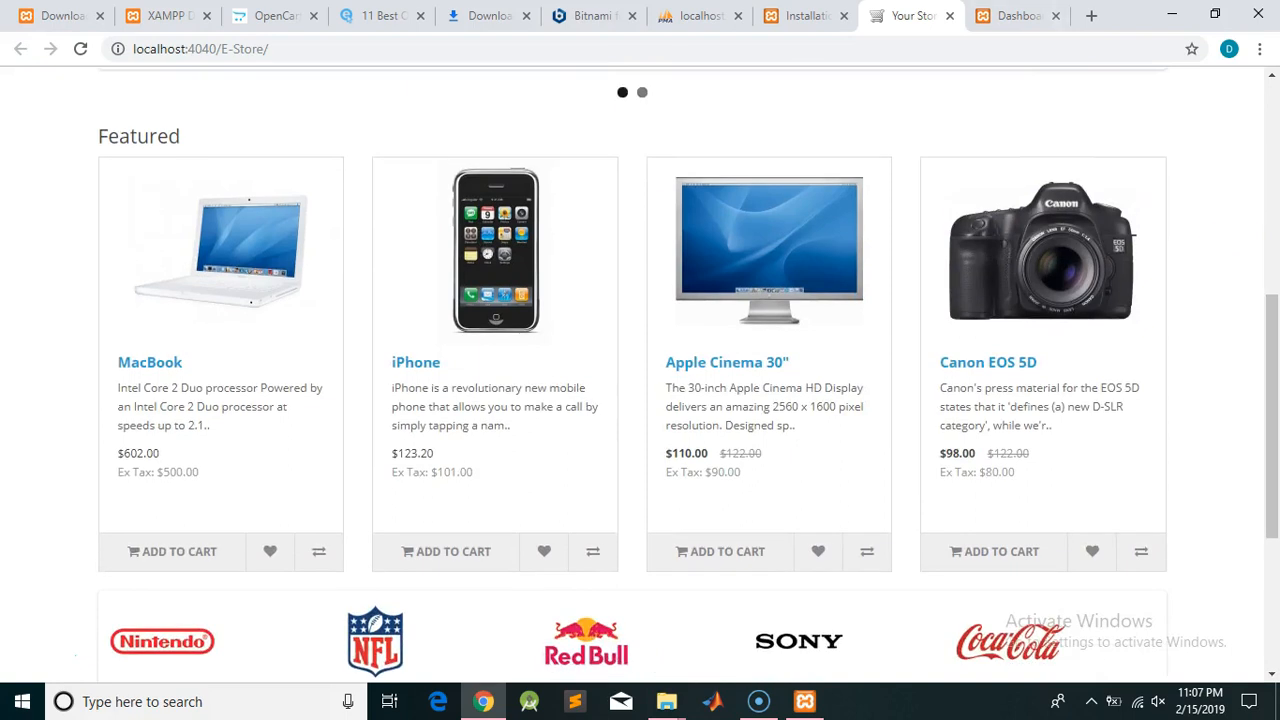
{"action": "left_click", "coordinate": [1020, 16]}
{"action": "left_click", "coordinate": [534, 268]}
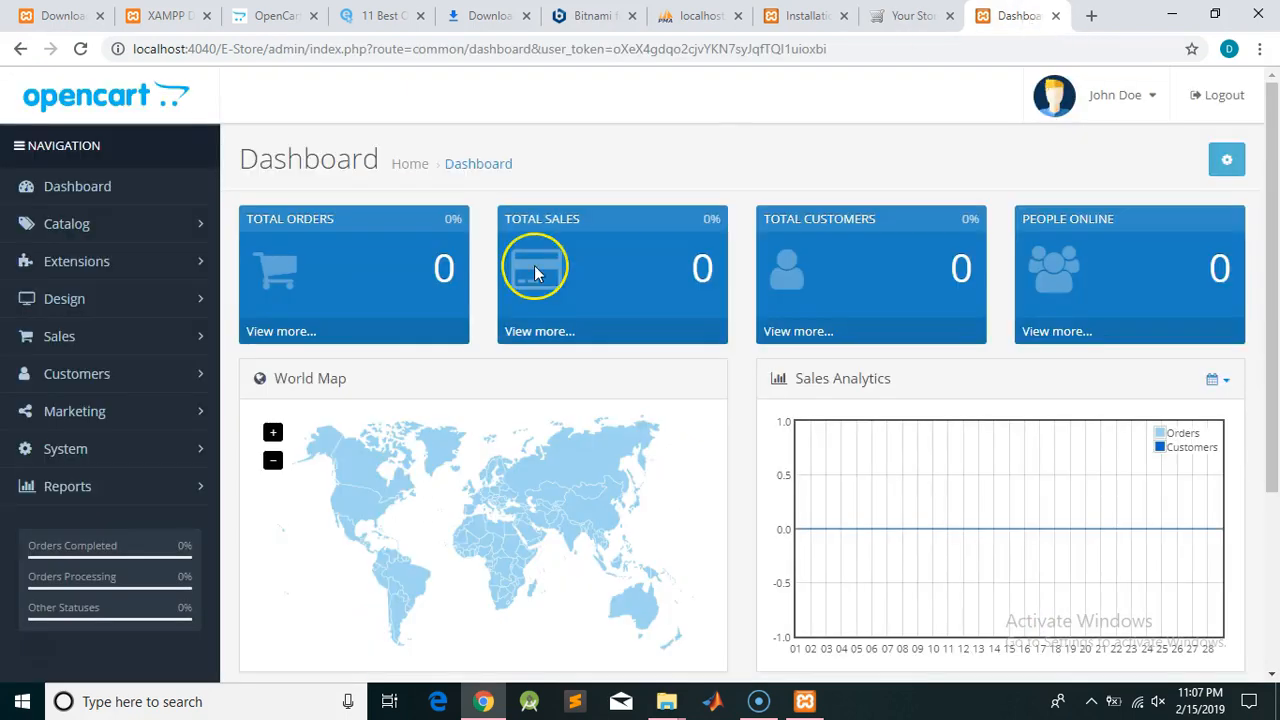
{"action": "scroll", "coordinate": [534, 270], "scroll_direction": "down", "scroll_amount": 3}
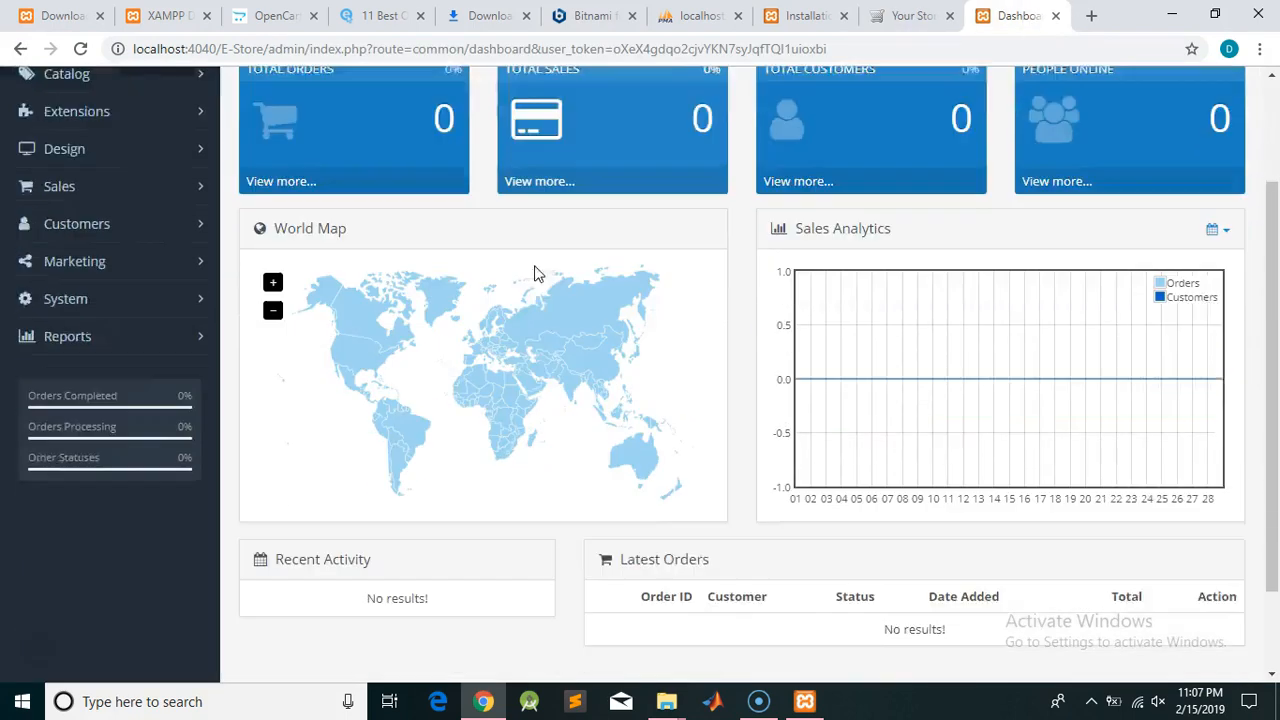
{"action": "scroll", "coordinate": [534, 270], "scroll_direction": "up", "scroll_amount": 3}
{"action": "scroll", "coordinate": [534, 270], "scroll_direction": "down", "scroll_amount": 3}
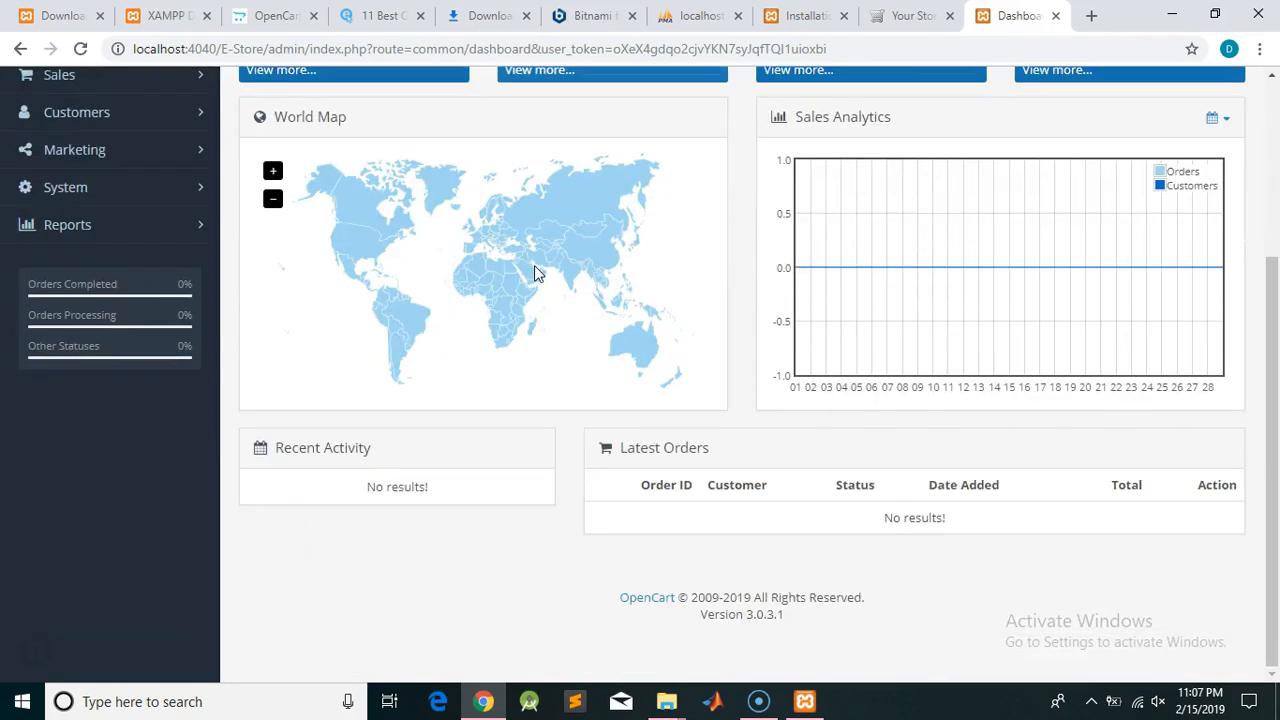
{"action": "scroll", "coordinate": [534, 272], "scroll_direction": "up", "scroll_amount": 3}
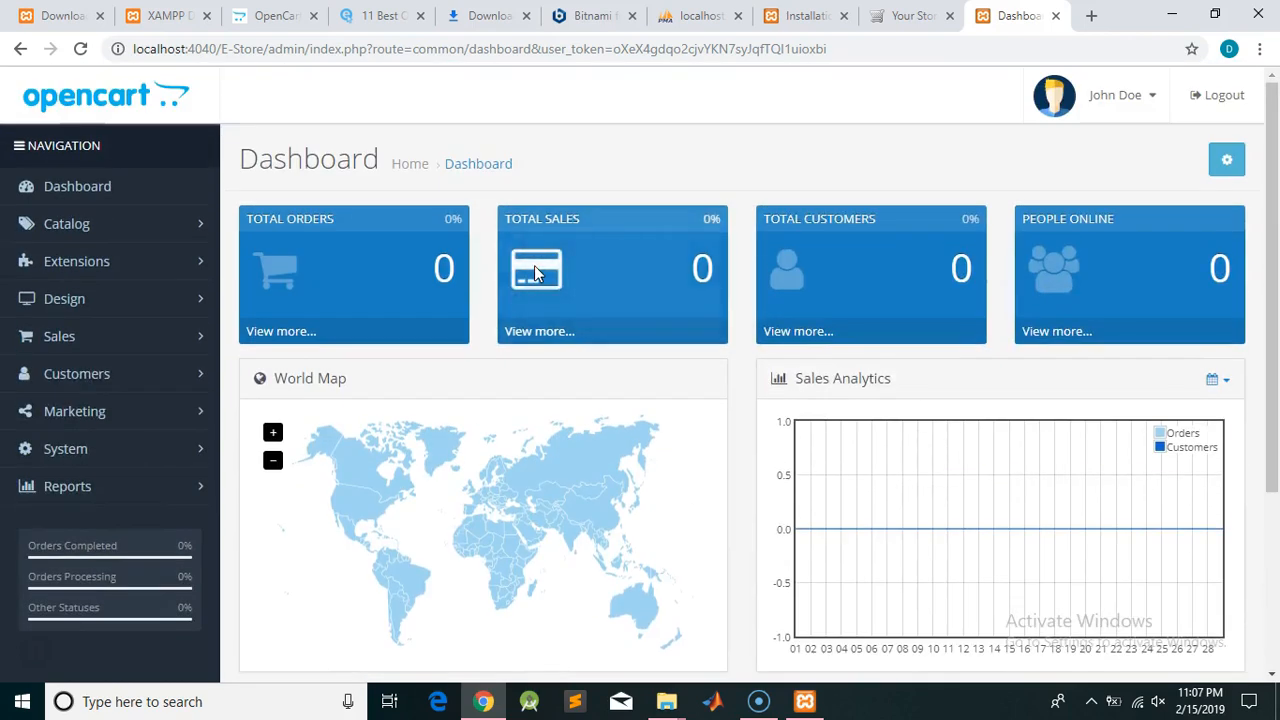